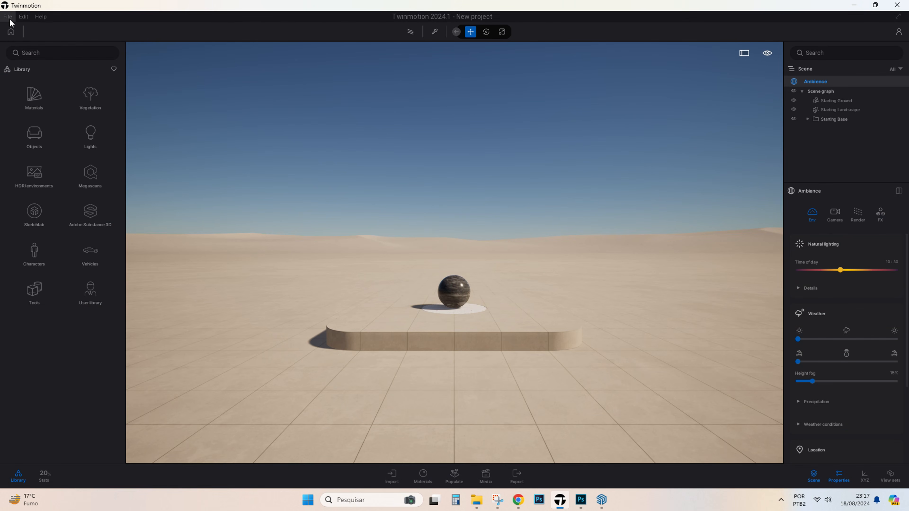
Import the SketchUp house model through Direct Link, with Collapse by material and full precision UVs.
click(8, 17)
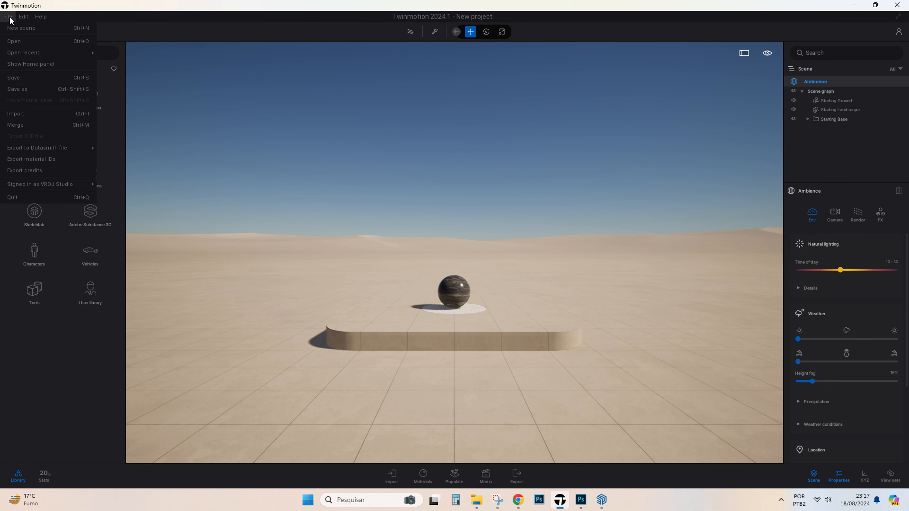
click(35, 113)
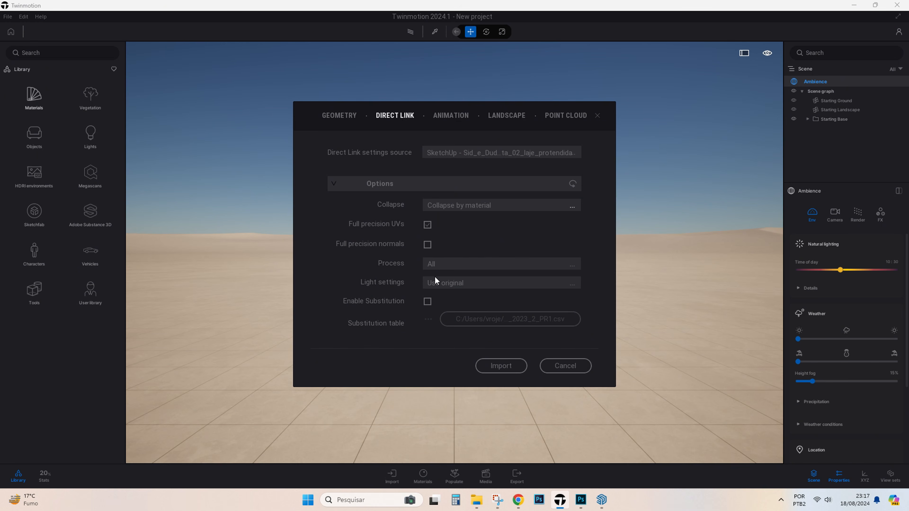
click(509, 365)
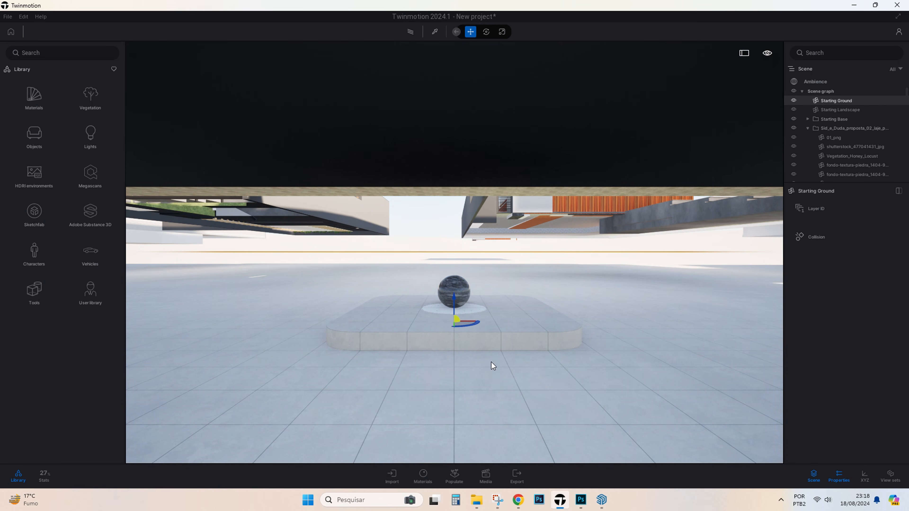
Frame the street facade of the house with the parked car in a frontal view from the road.
key(e)
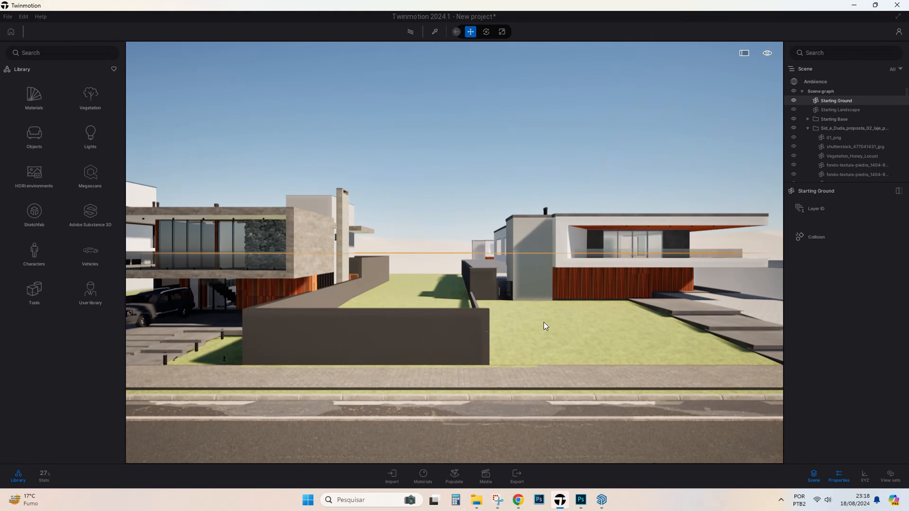
key(s)
mouse_move(543, 323)
right_down()
mouse_move(462, 327)
mouse_move(507, 328)
mouse_move(507, 320)
mouse_move(417, 319)
mouse_move(488, 318)
mouse_move(490, 340)
mouse_move(559, 322)
right_up()
key(q)
key(e)
key(w)
key(q)
key(a)
key(e)
key(d)
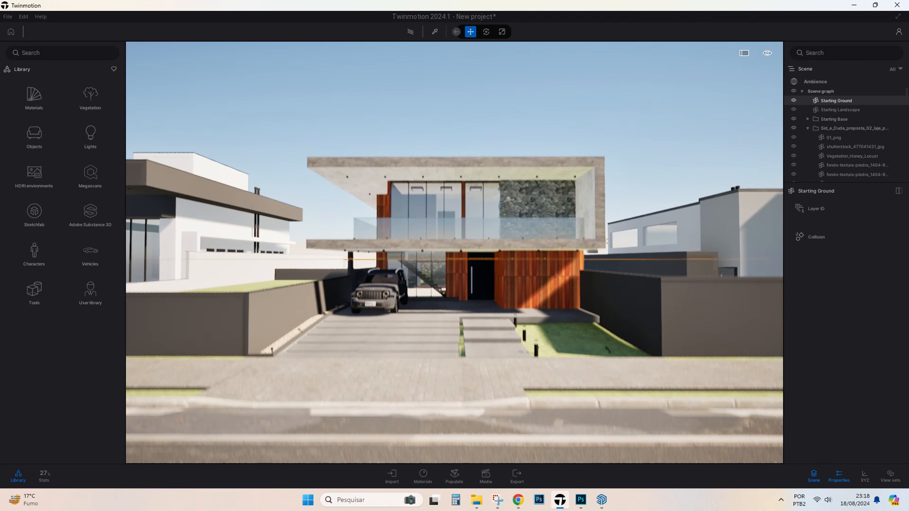
key(q)
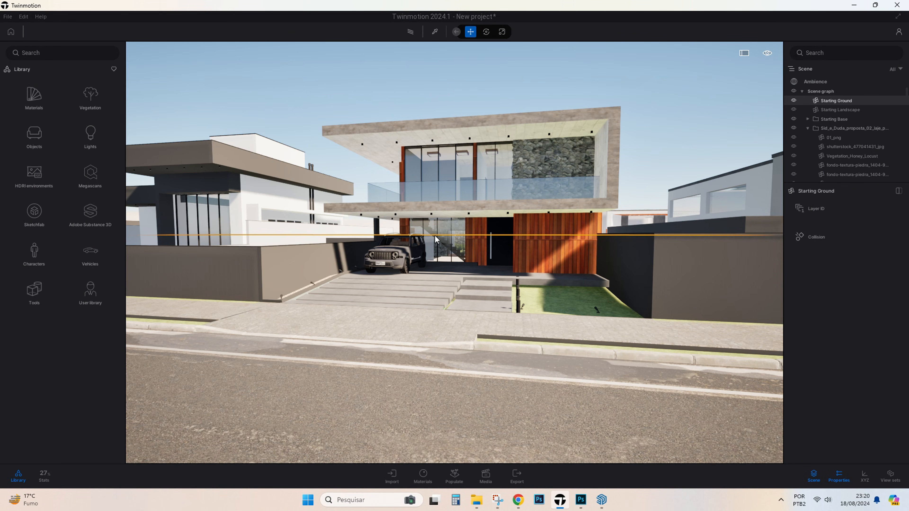
right_drag(435, 235, 481, 261)
key(a)
key(q)
key(e)
key(s)
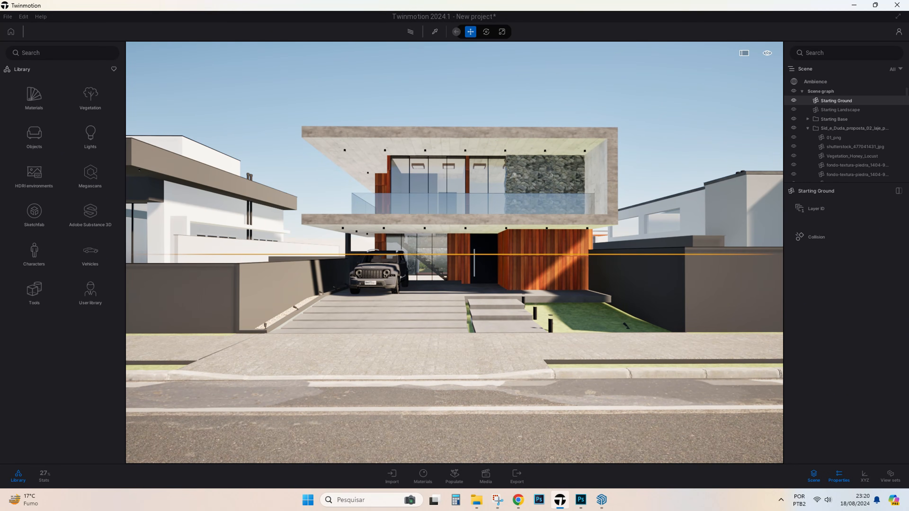
Create a first media image from a frontal view of the house's facade.
click(486, 476)
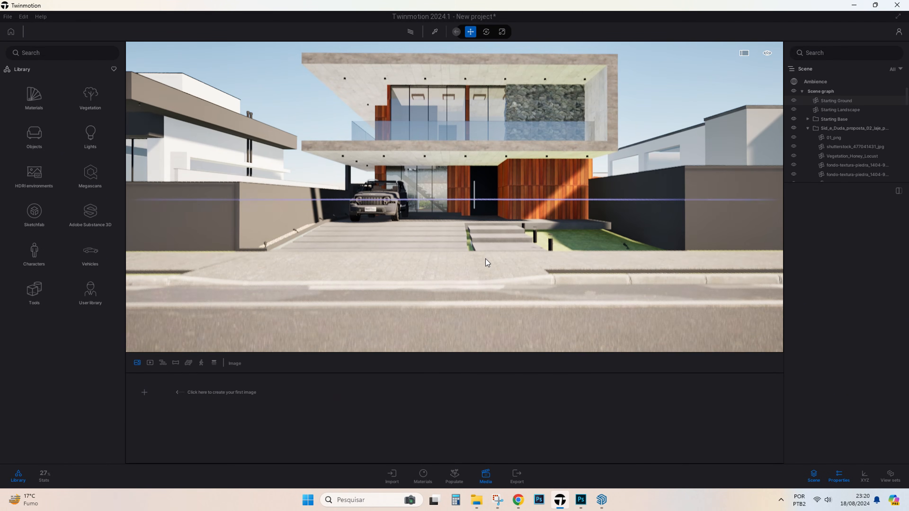
key(e)
right_drag(485, 259, 483, 250)
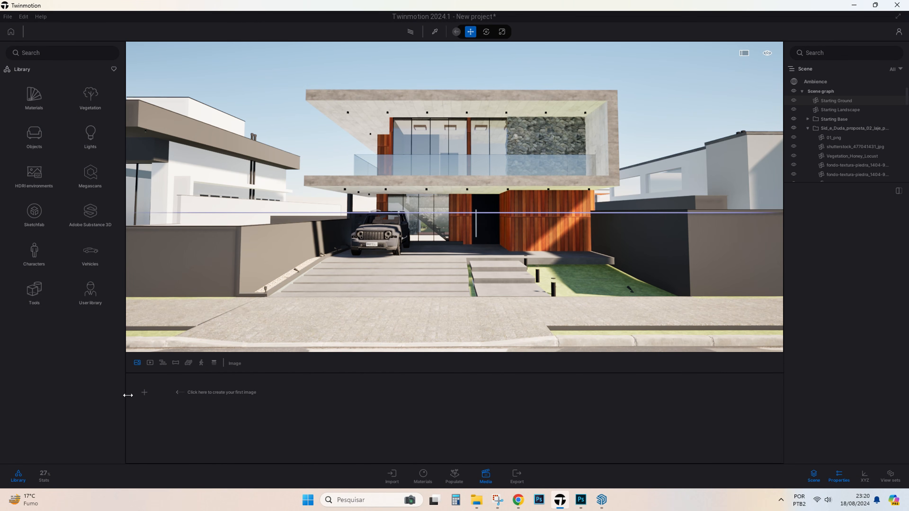
click(144, 393)
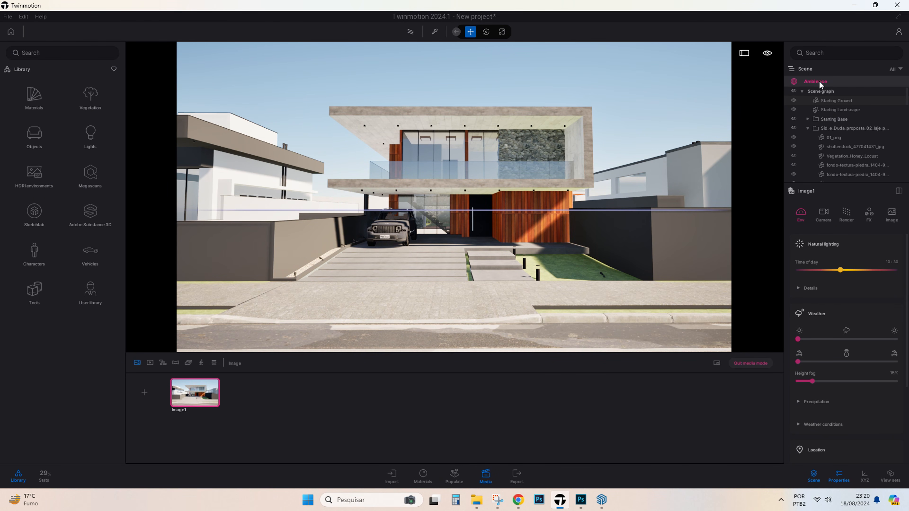
Delete the Starting Landscape and hide the Starting Base and Starting Ground in the scene.
click(827, 110)
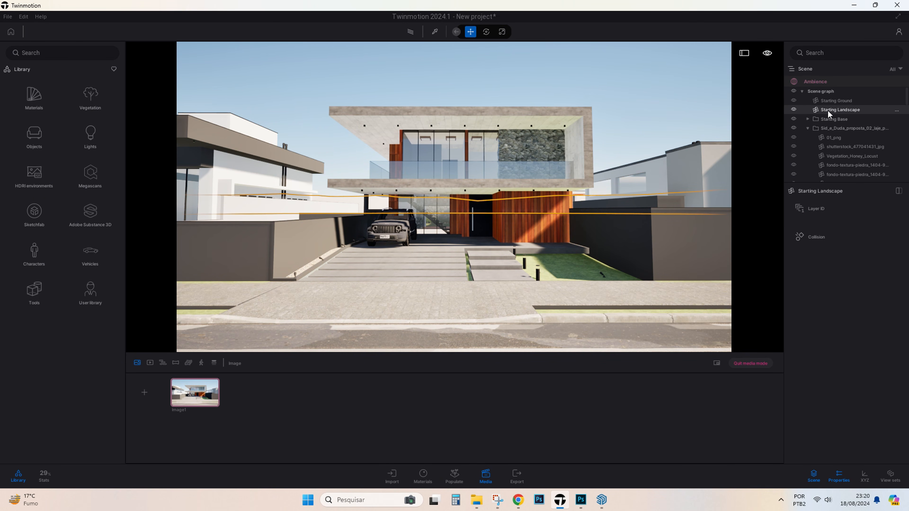
key(Delete)
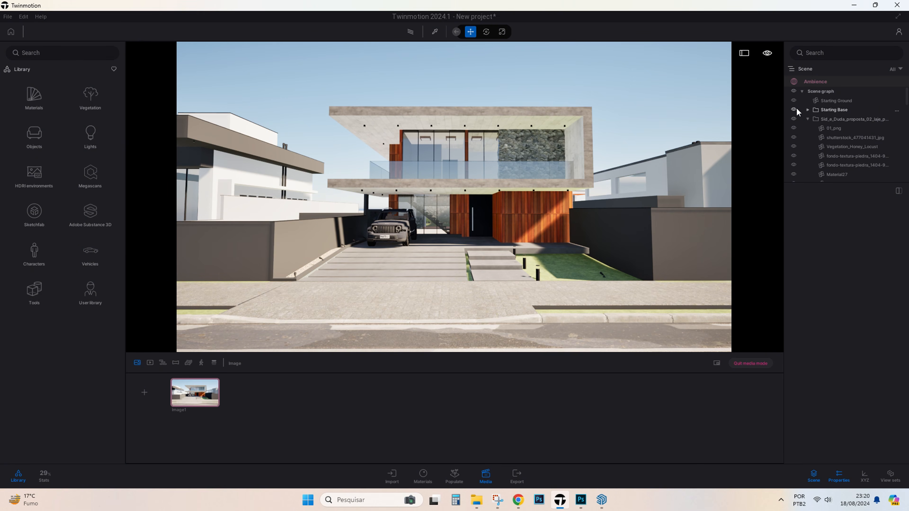
click(793, 109)
click(794, 101)
Set the image's output size to 2160 wide by 2700 high.
click(814, 81)
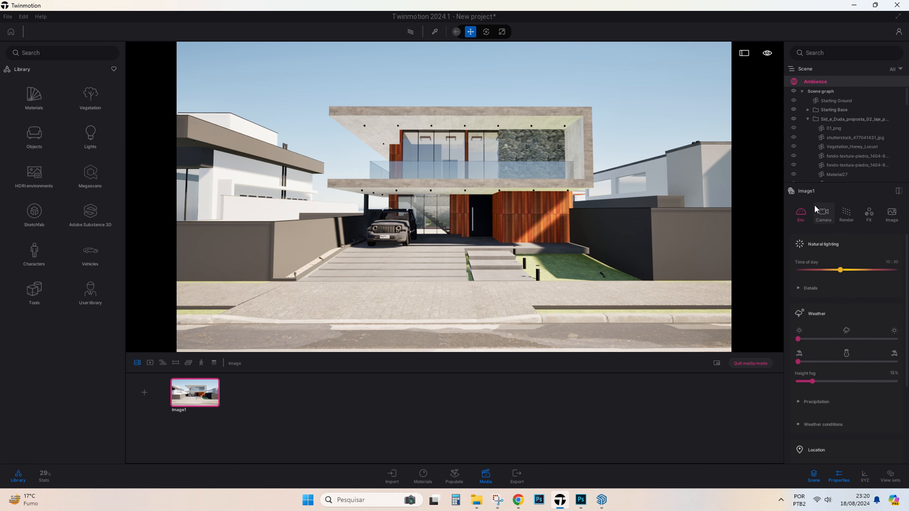
click(891, 214)
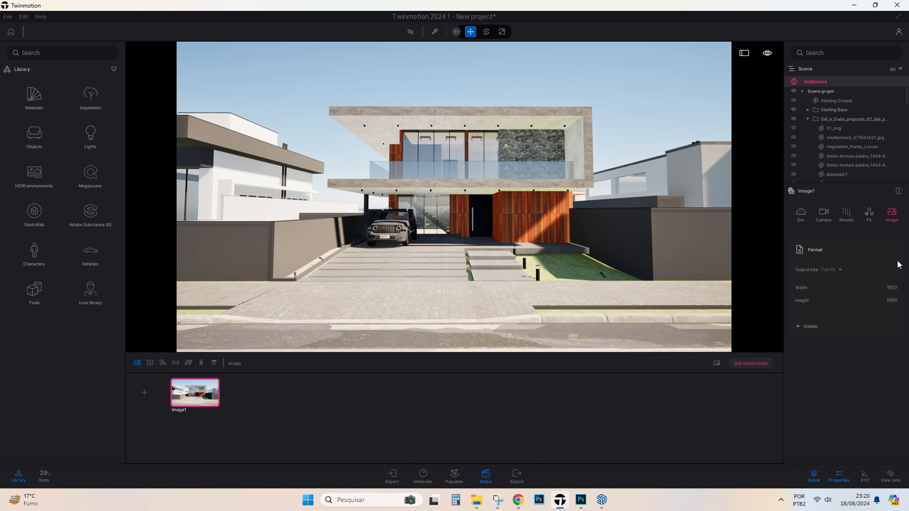
click(893, 287)
text(2160)
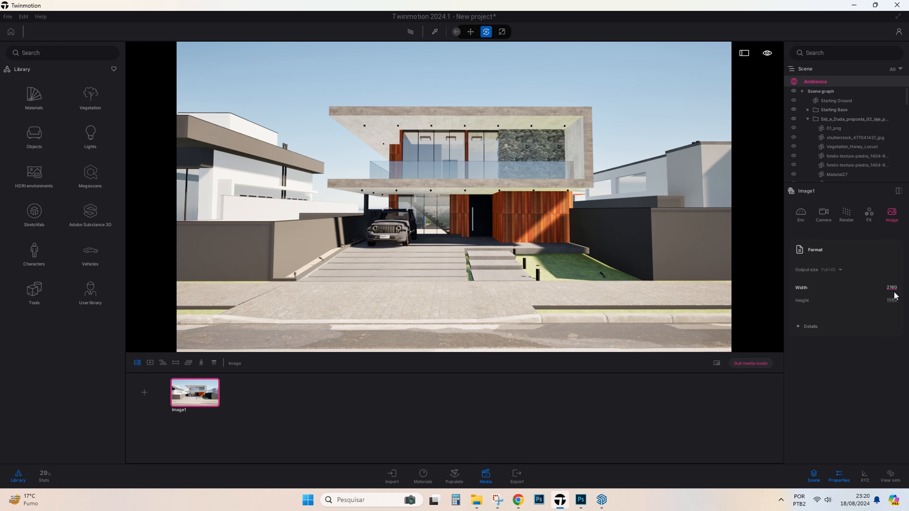
click(892, 300)
text(2)
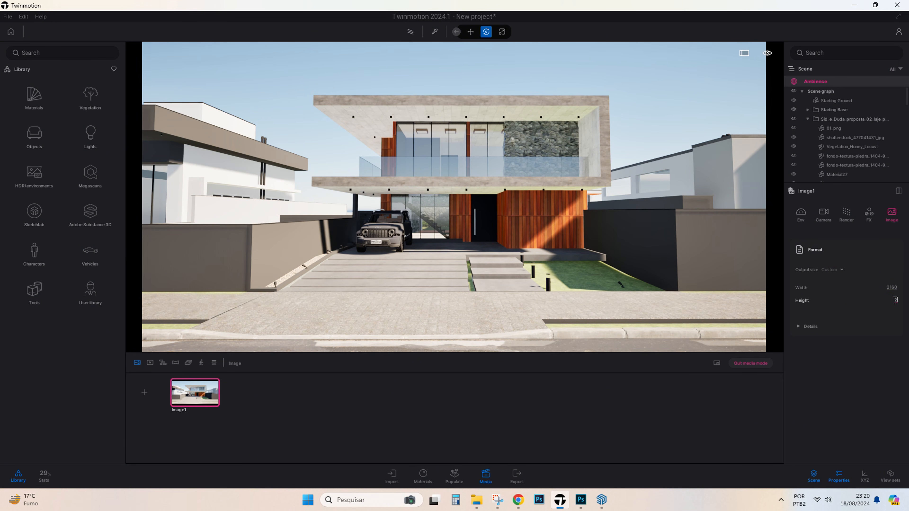
text(700)
key(Return)
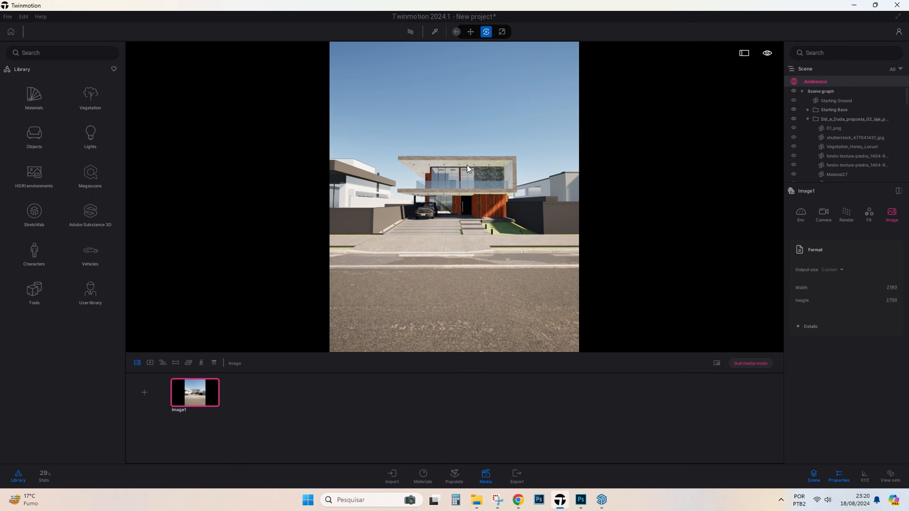
Reframe the portrait image so the whole facade, driveway and part of the street are in view.
key(w)
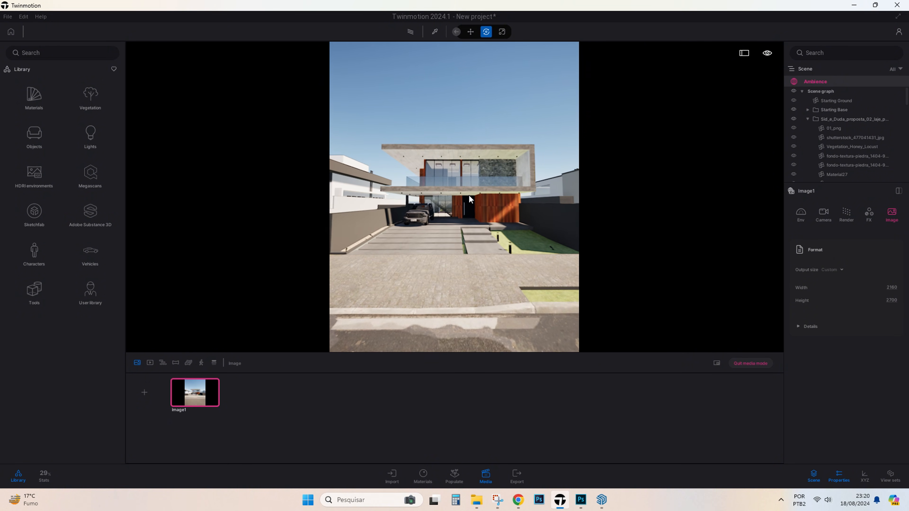
key(s)
key(q)
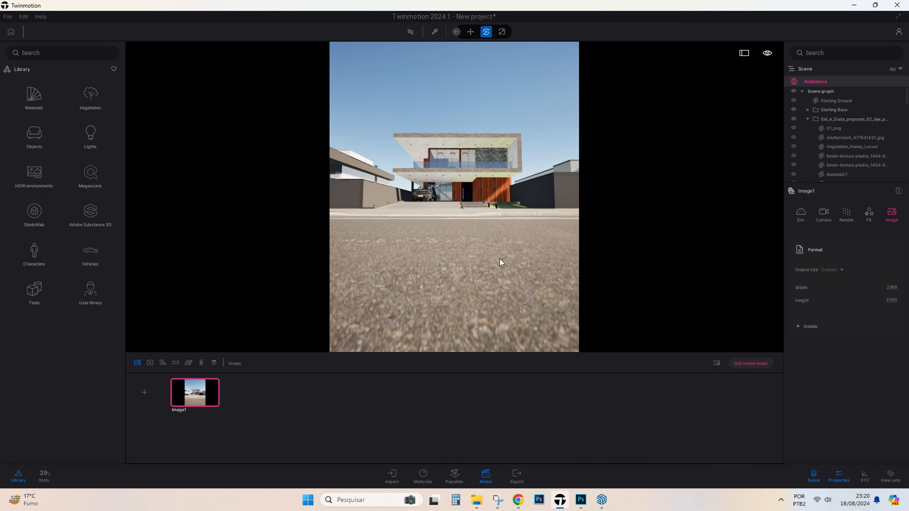
key(e)
key(q)
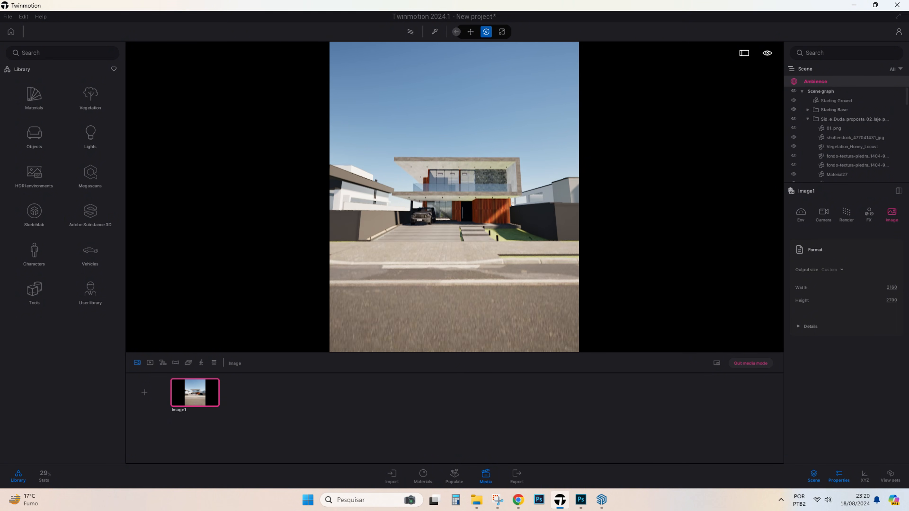
key(w)
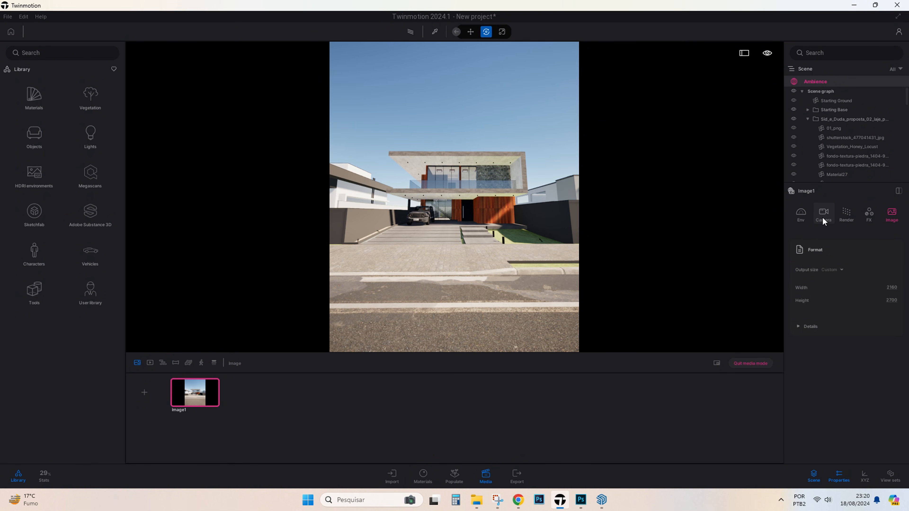
Set the image's color grading to 60% contrast and 40% saturation.
click(869, 217)
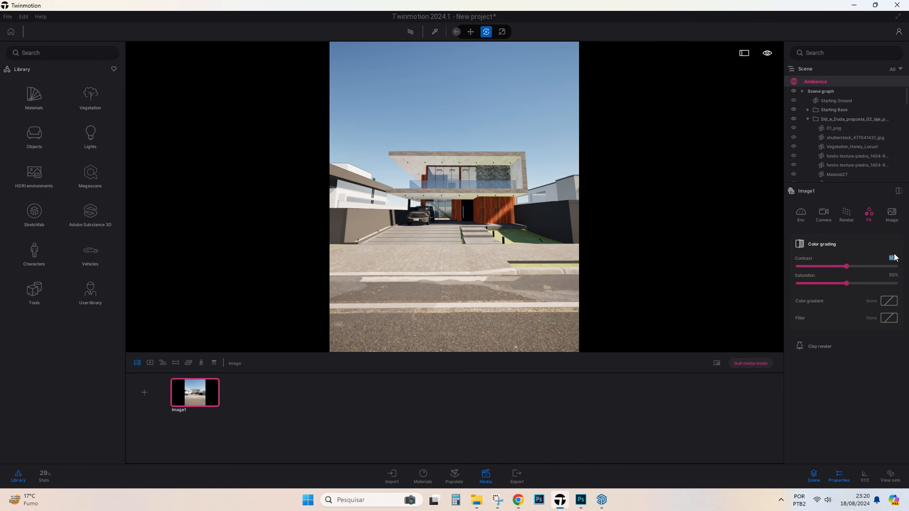
key(Return)
click(892, 275)
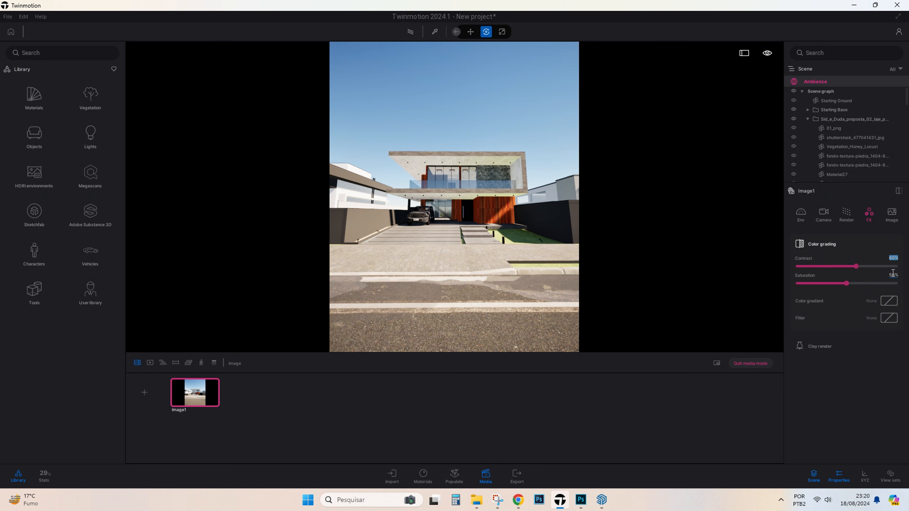
text(40)
key(Return)
Switch the image's rendering to Path tracer with High quality.
click(846, 215)
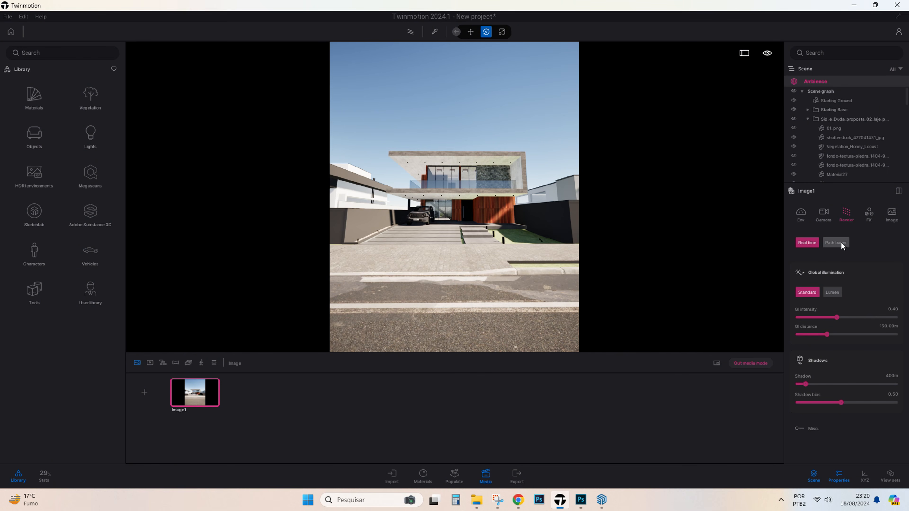
click(841, 242)
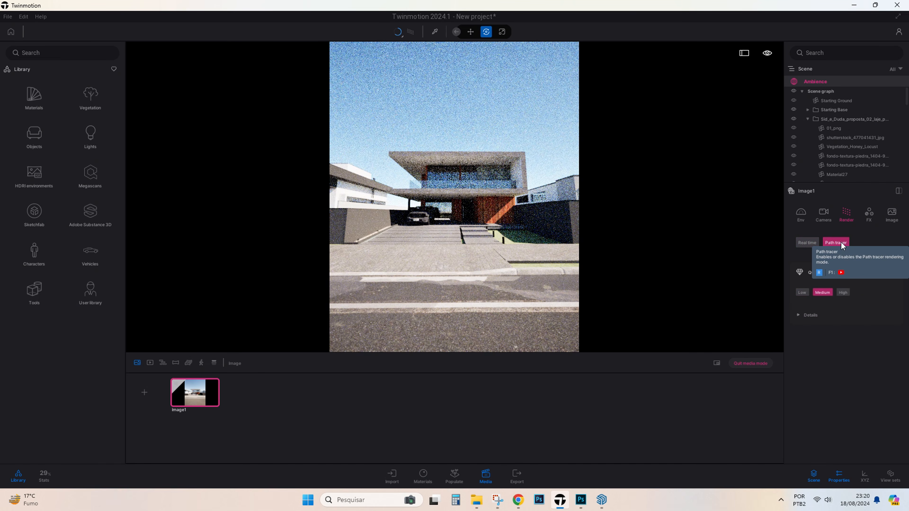
click(843, 293)
Turn off the path tracer's denoiser and set Fireflies to 10.
click(798, 315)
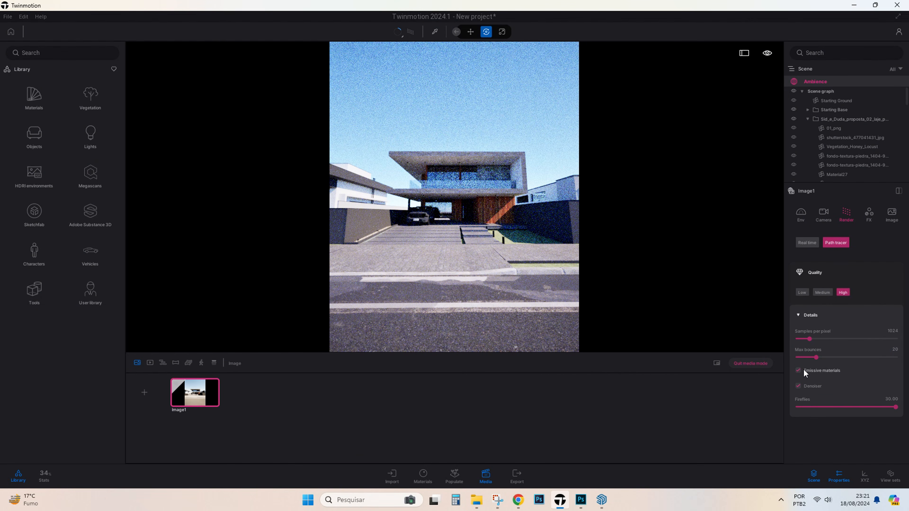
click(798, 387)
drag(895, 407, 837, 407)
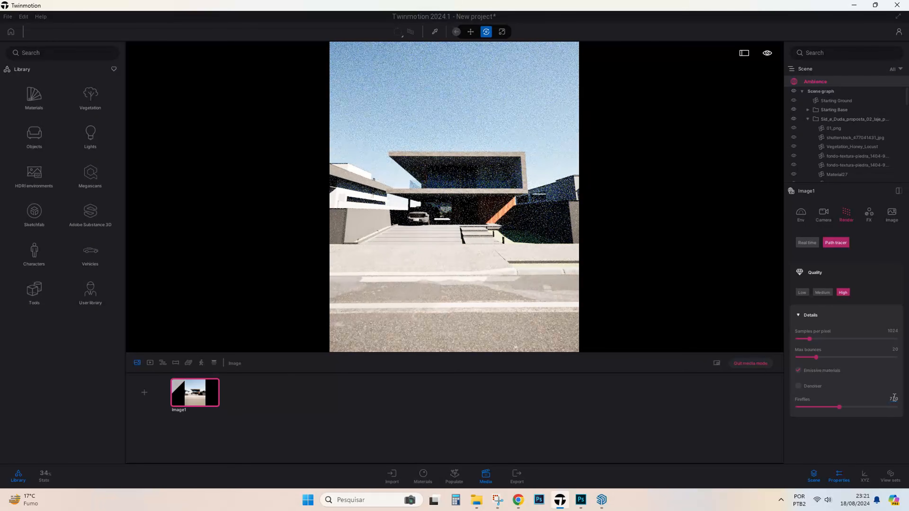
text(10)
key(Return)
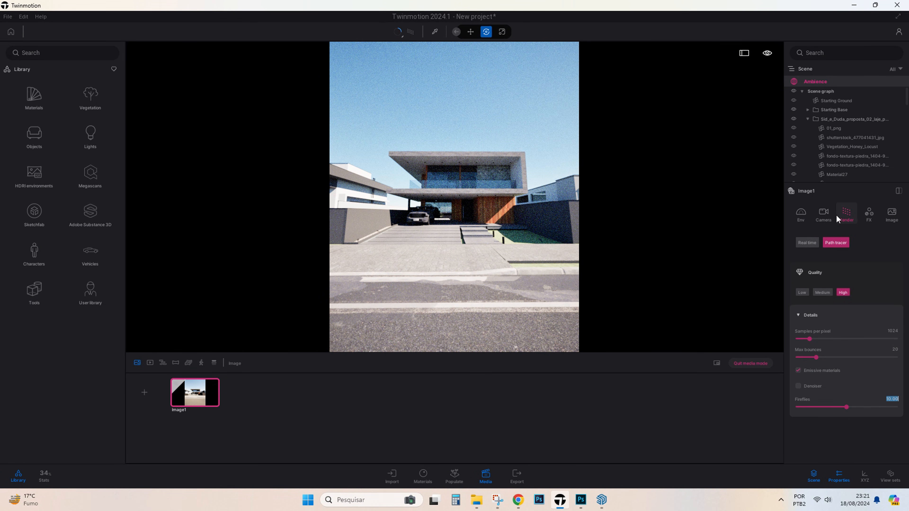
Turn off the camera's auto-exposure and set the exposure to 0.
click(825, 213)
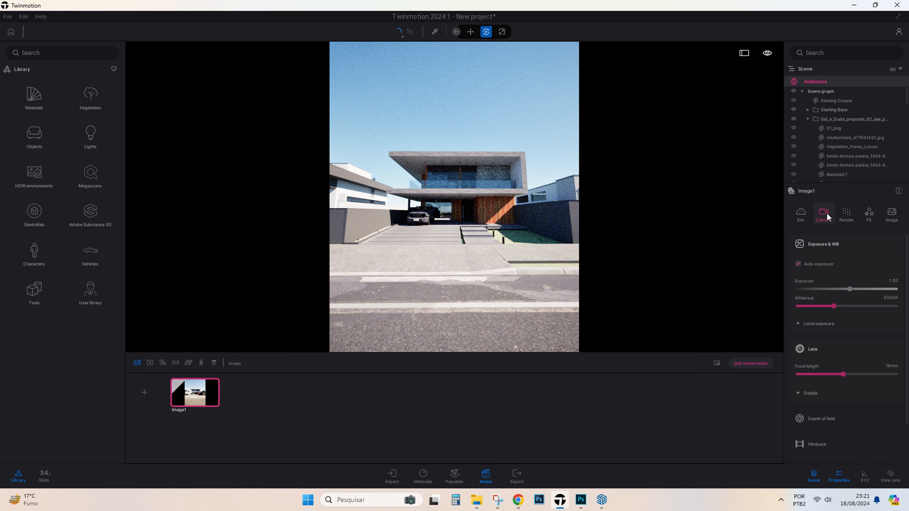
click(798, 263)
click(892, 281)
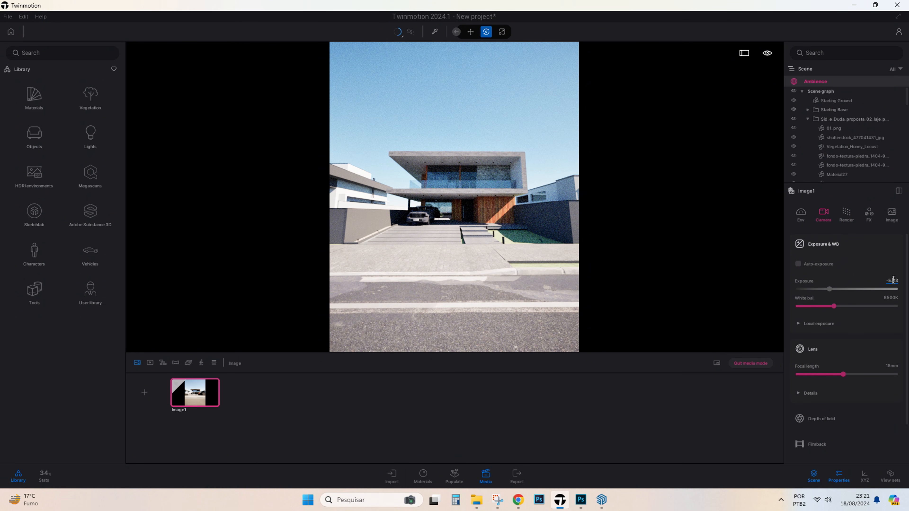
text(0)
key(Return)
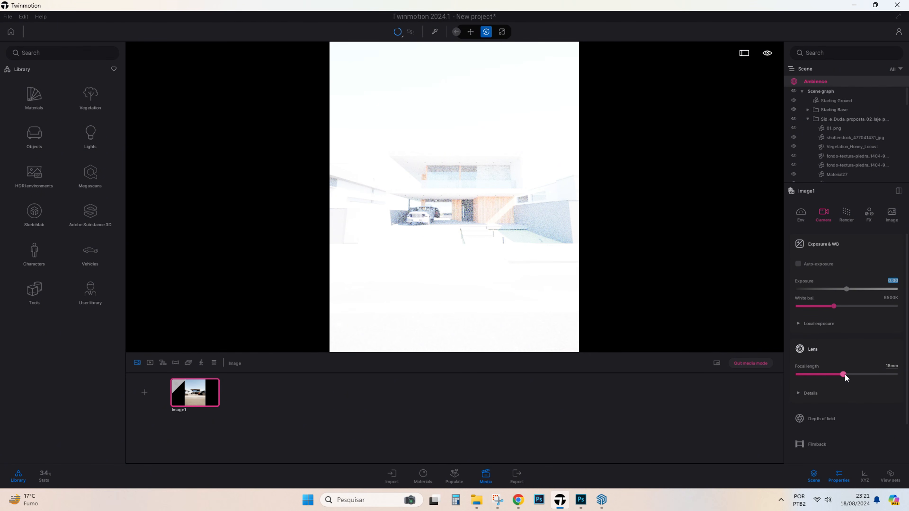
Set the camera's focal length to 21 mm.
click(890, 365)
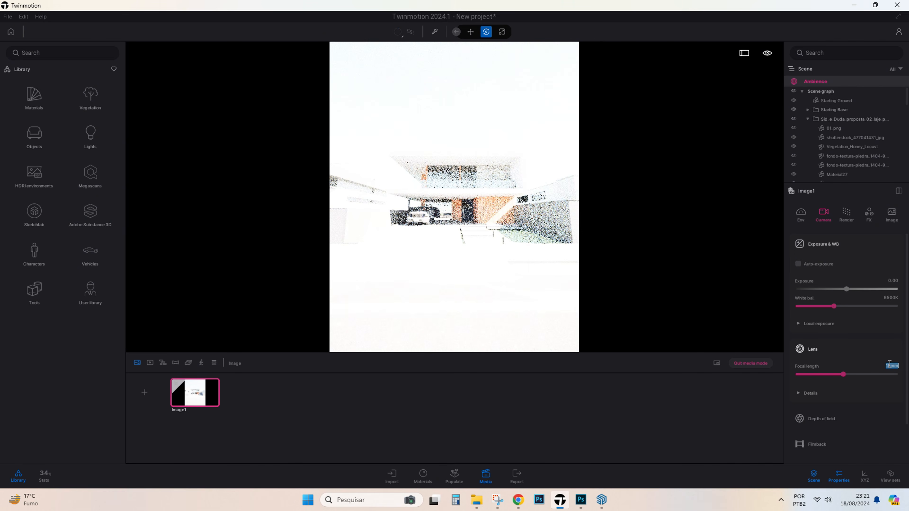
text(21)
key(Return)
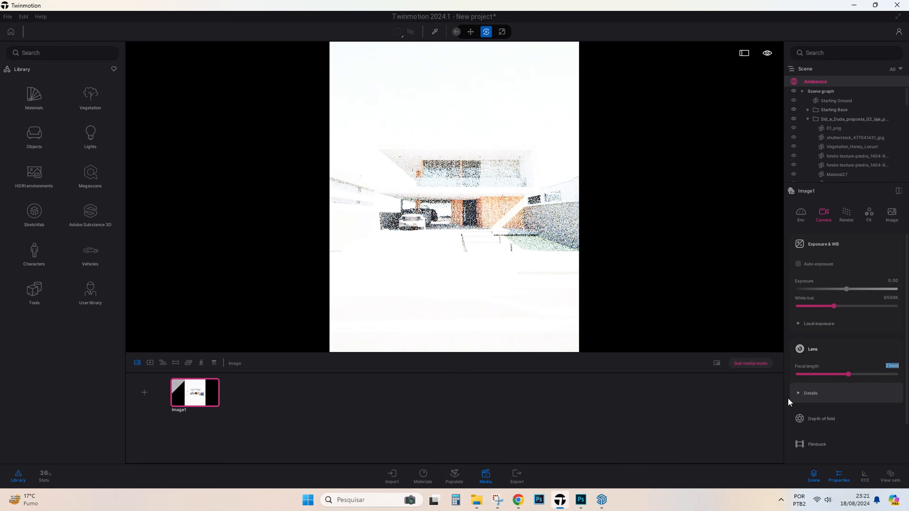
Align the camera and enable Parallelism in the lens details.
click(798, 393)
scroll(818, 381, down, 2)
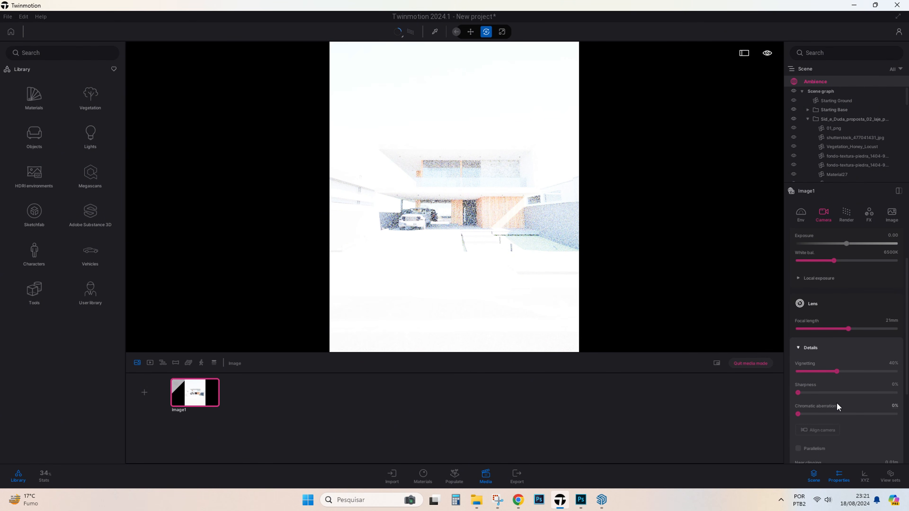
scroll(836, 403, down, 1)
click(820, 396)
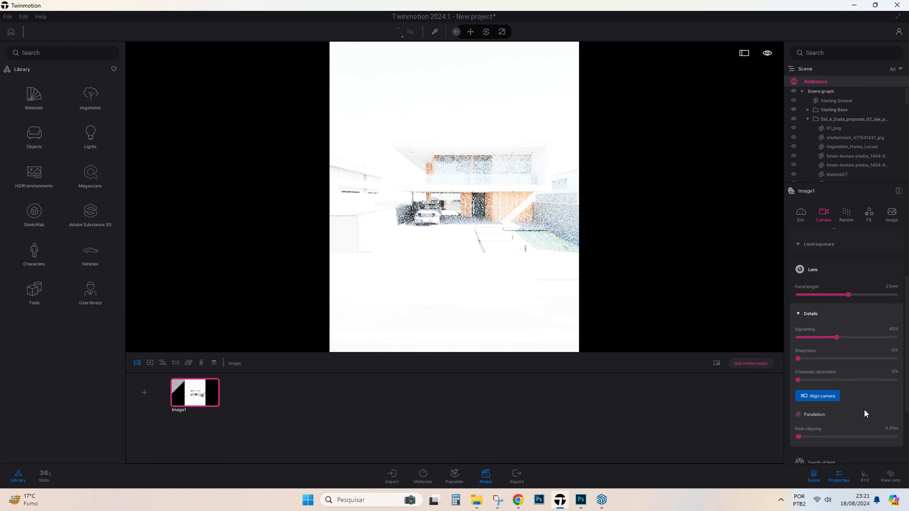
Set the camera's lens flare to 0 in the bloom and flares settings.
scroll(885, 414, down, 5)
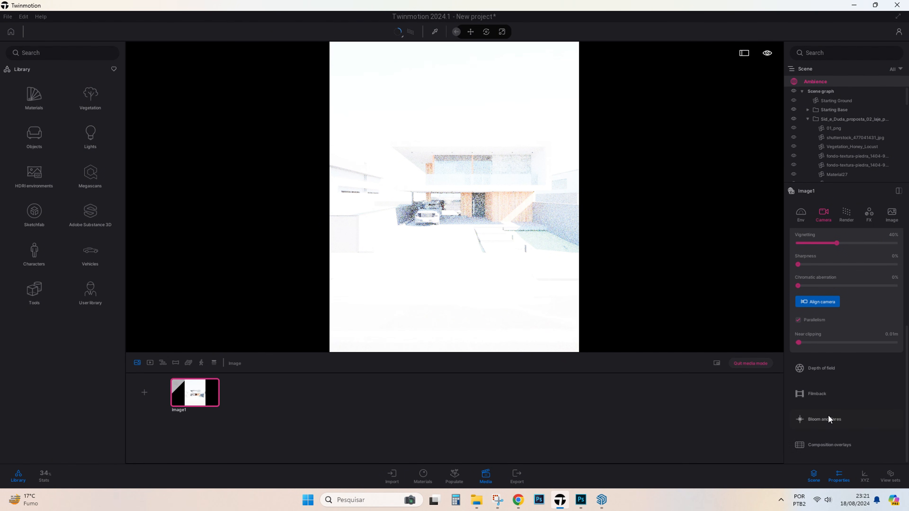
click(826, 419)
scroll(862, 396, down, 3)
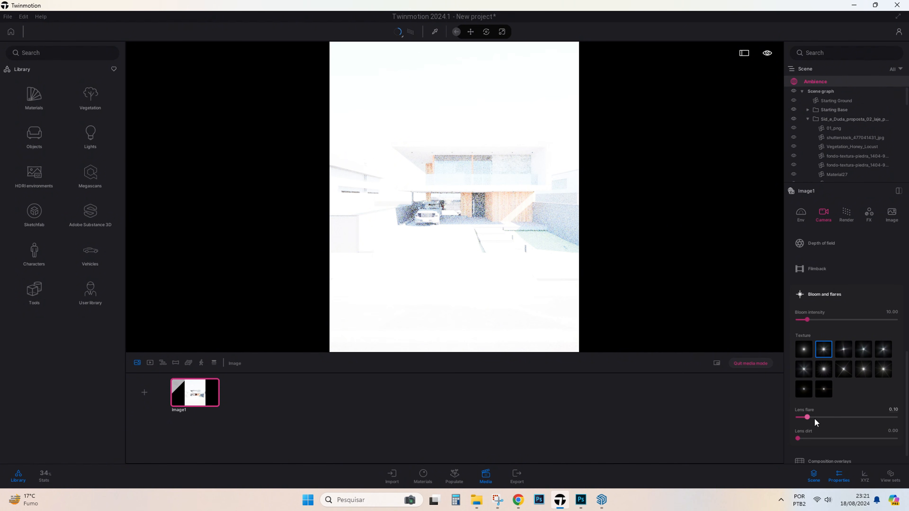
drag(807, 418, 797, 417)
scroll(871, 353, up, 2)
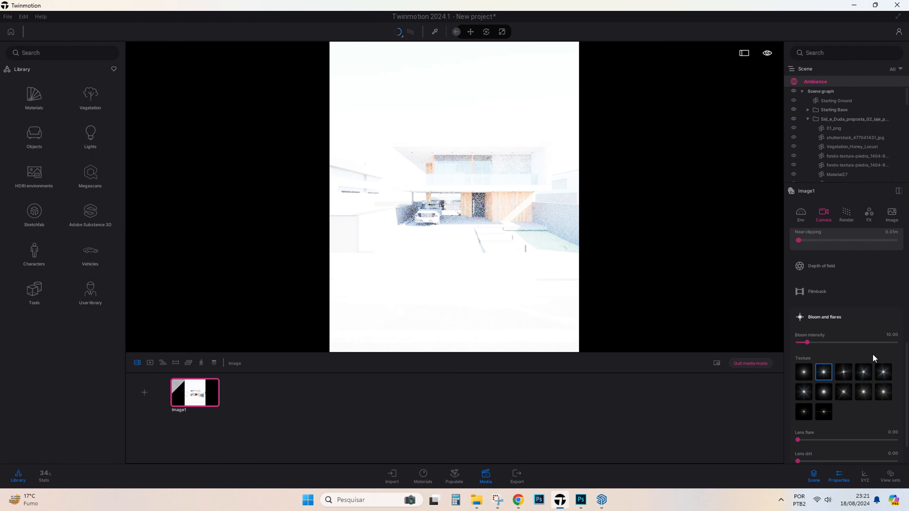
mouse_move(202, 380)
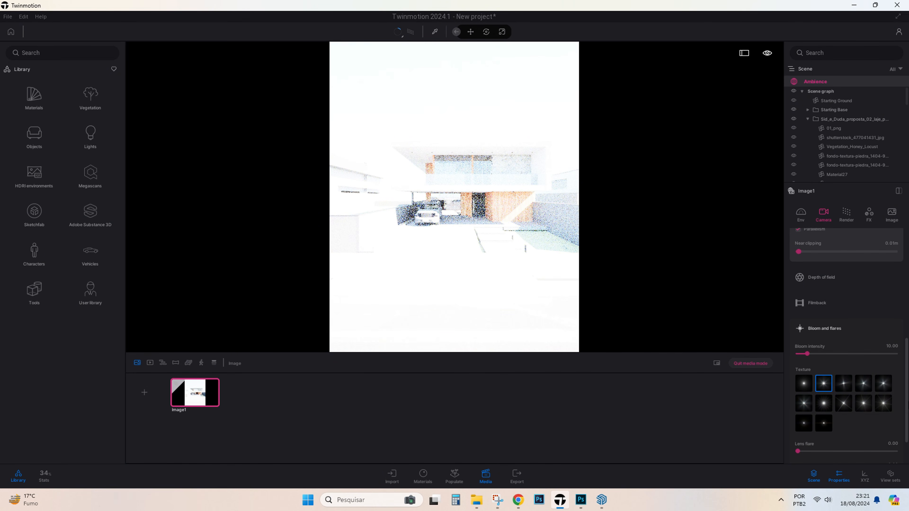
Set the environment's height fog to 0%.
scroll(851, 349, up, 8)
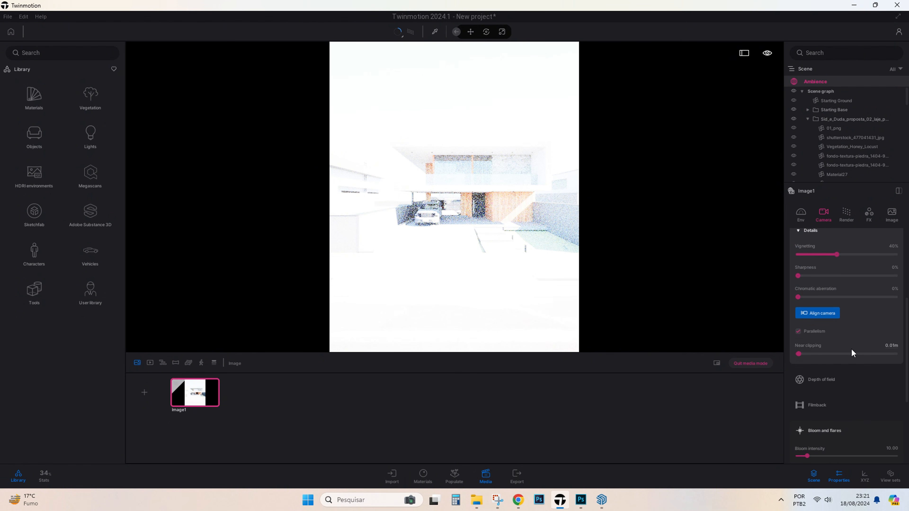
scroll(852, 349, down, 6)
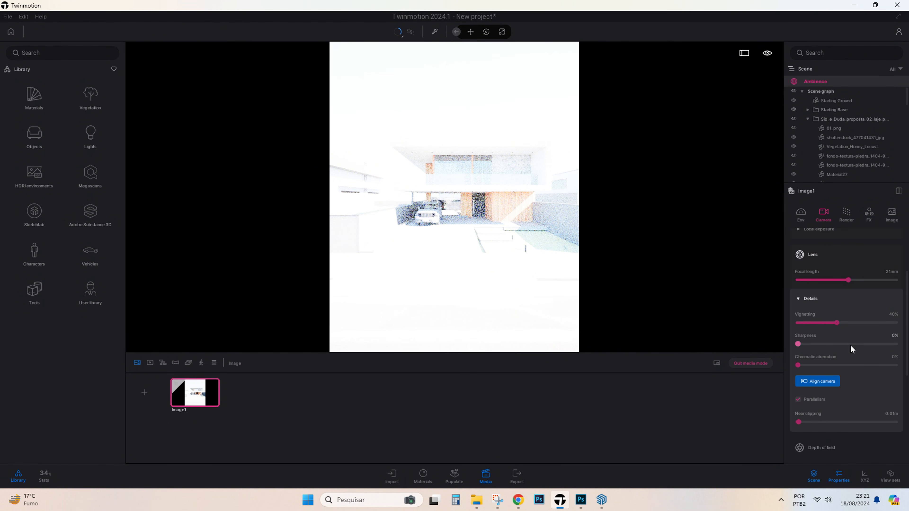
scroll(835, 317, up, 6)
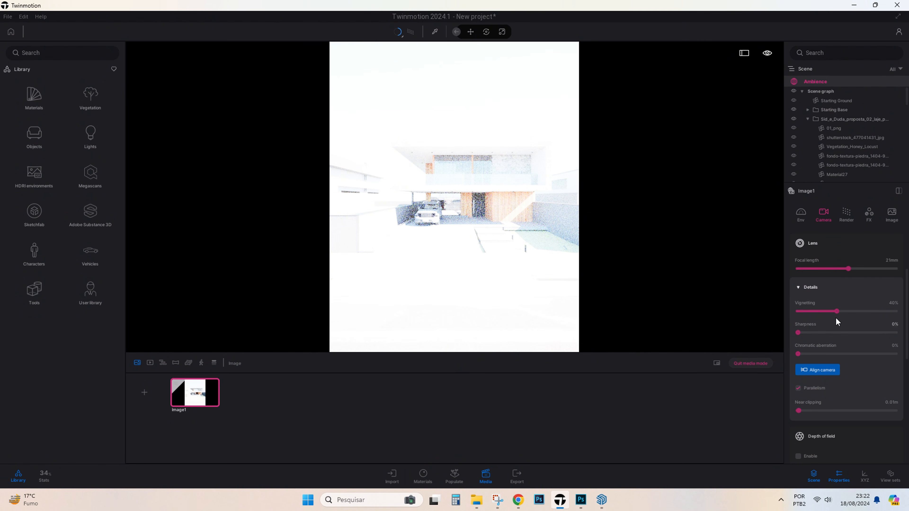
click(800, 214)
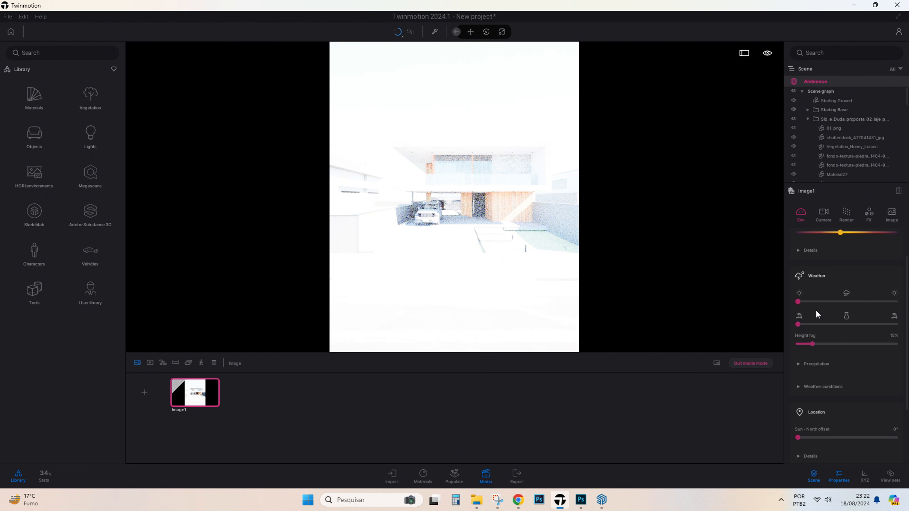
drag(812, 344, 797, 344)
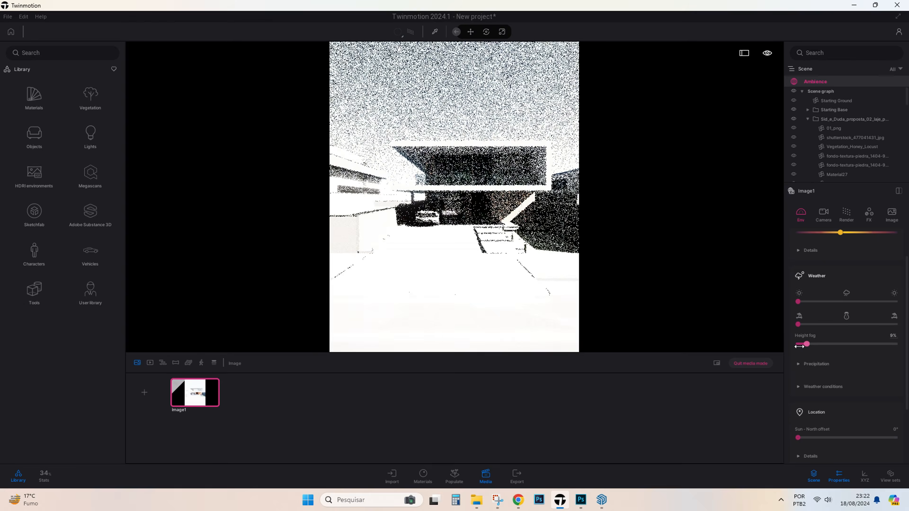
scroll(835, 333, up, 2)
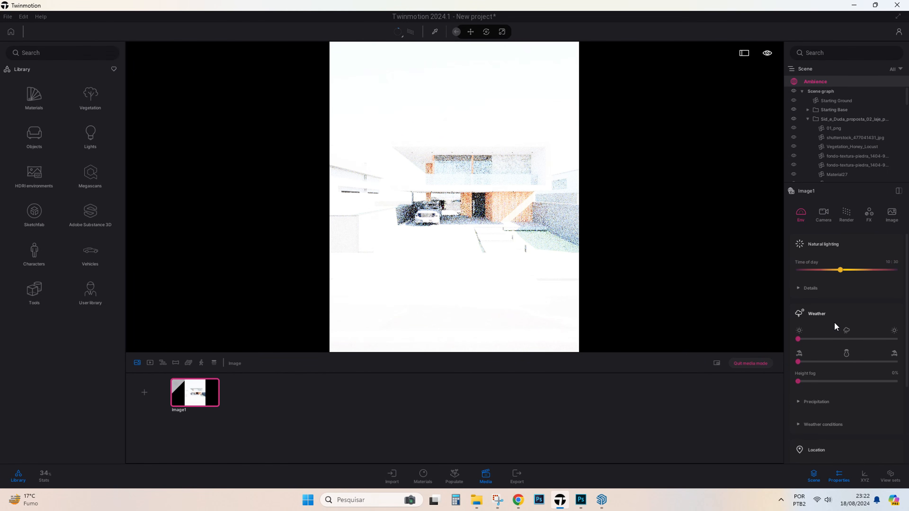
Enable the HDRI environment for the image's sky lighting.
scroll(819, 330, down, 7)
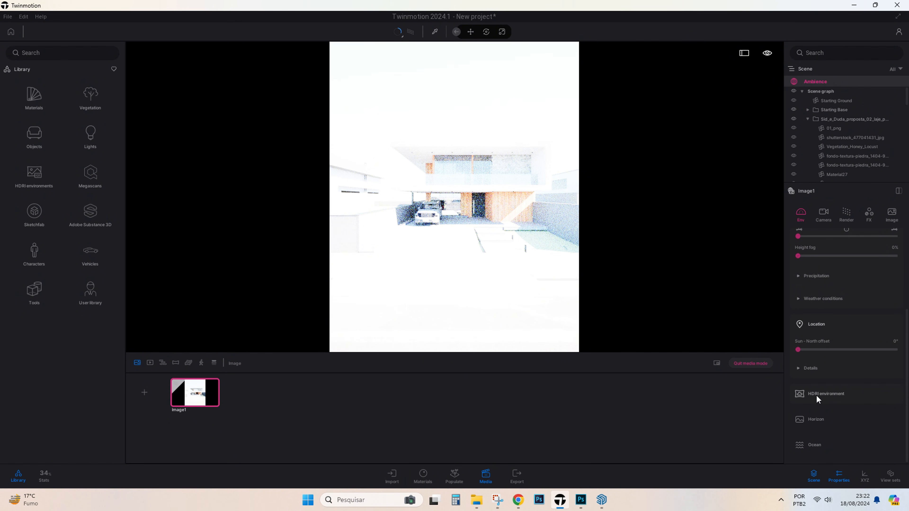
click(821, 393)
scroll(829, 374, down, 4)
click(797, 335)
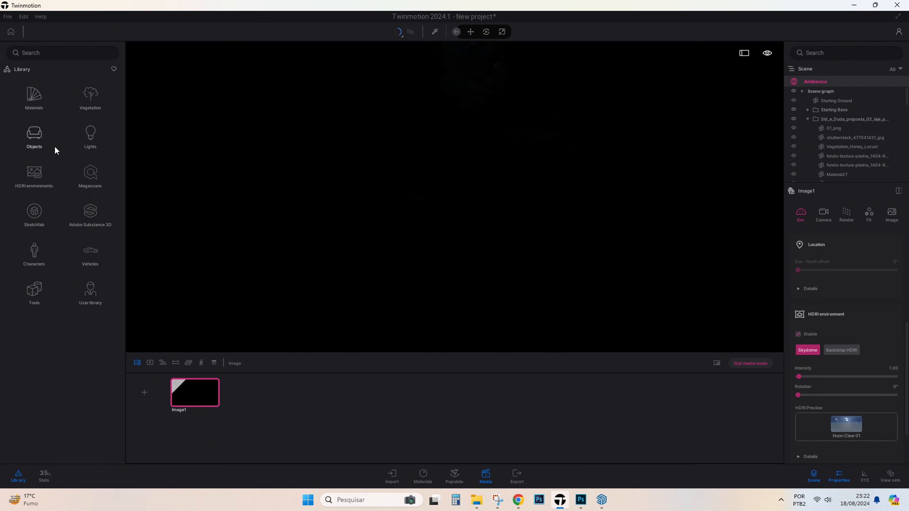
Find the overcast morning and afternoon skies in the HDRI library and apply MoAf Overcast 18 to the scene.
click(40, 177)
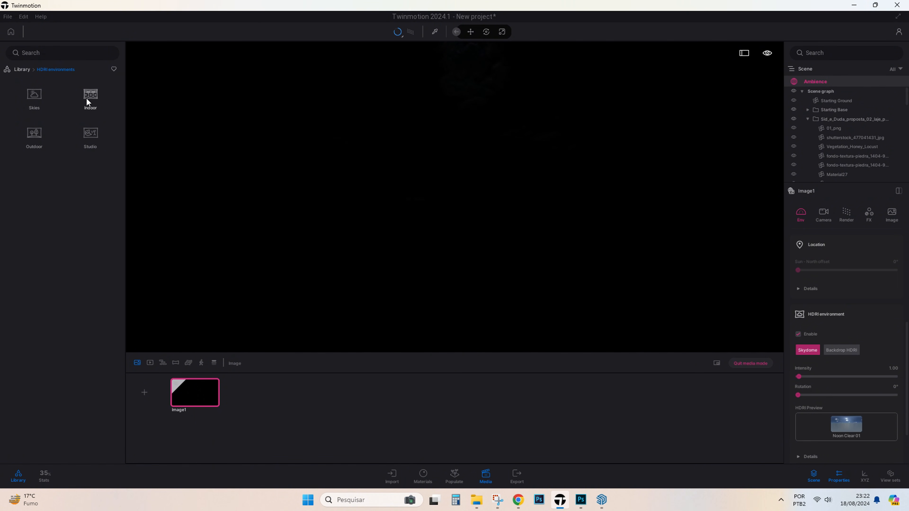
click(41, 140)
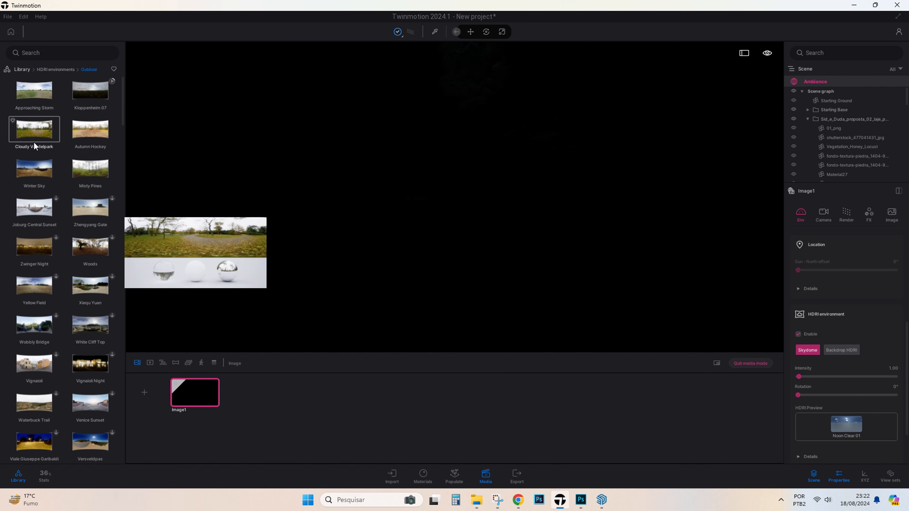
click(56, 70)
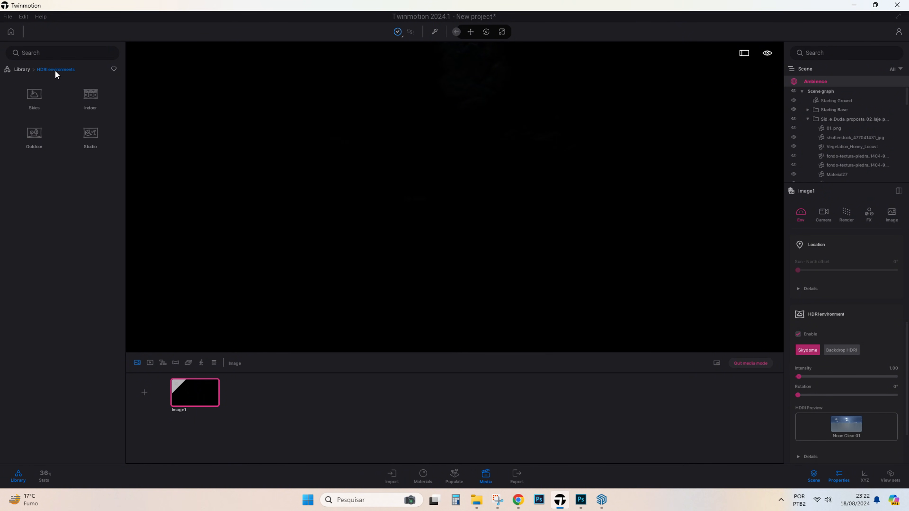
click(33, 96)
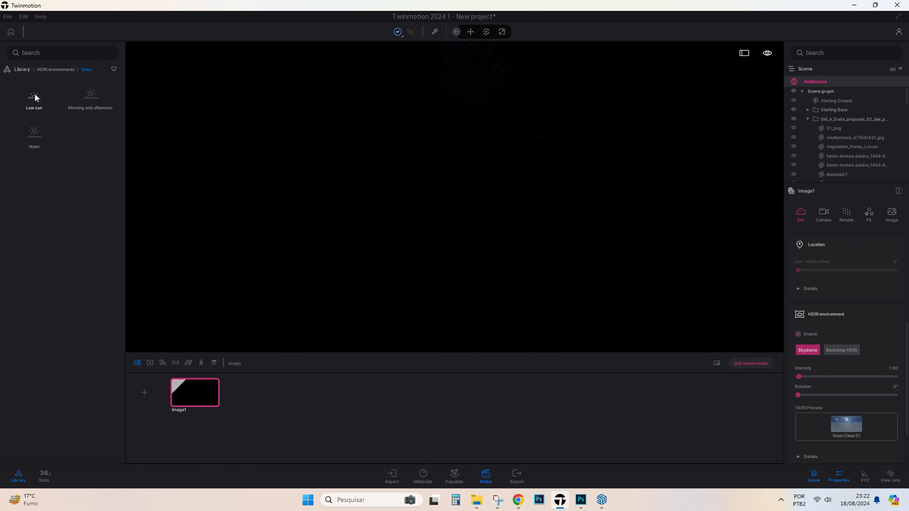
click(92, 95)
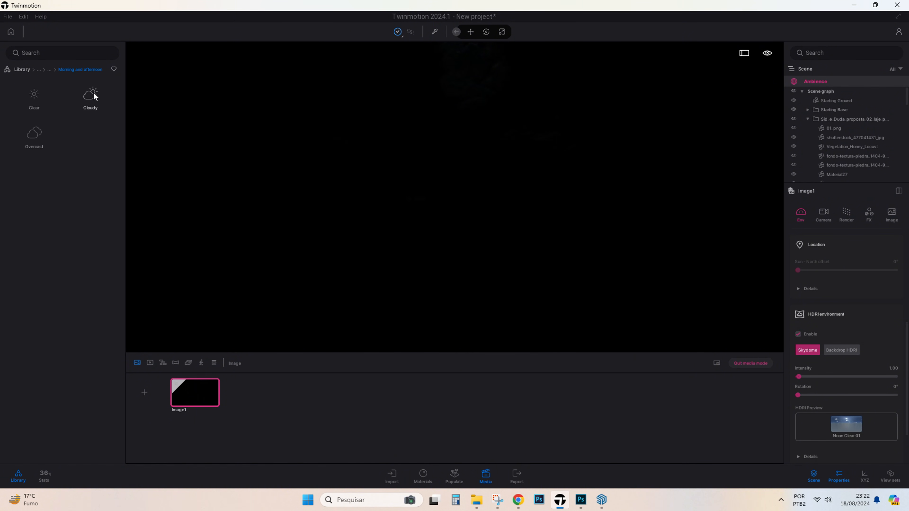
click(33, 136)
scroll(89, 390, down, 1)
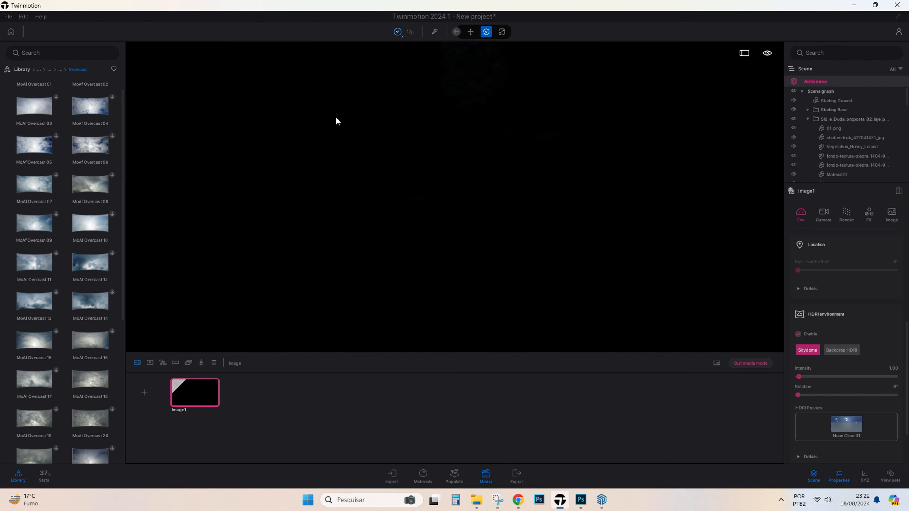
mouse_move(90, 355)
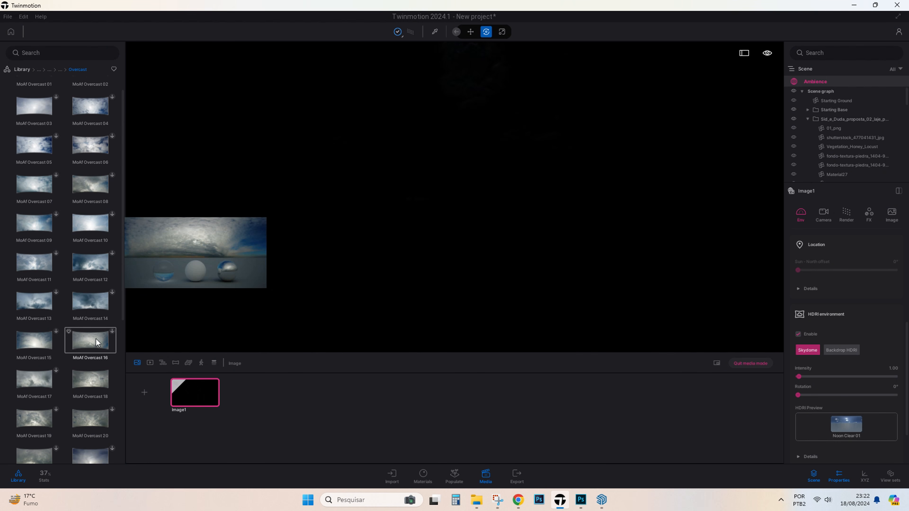
drag(98, 380, 487, 52)
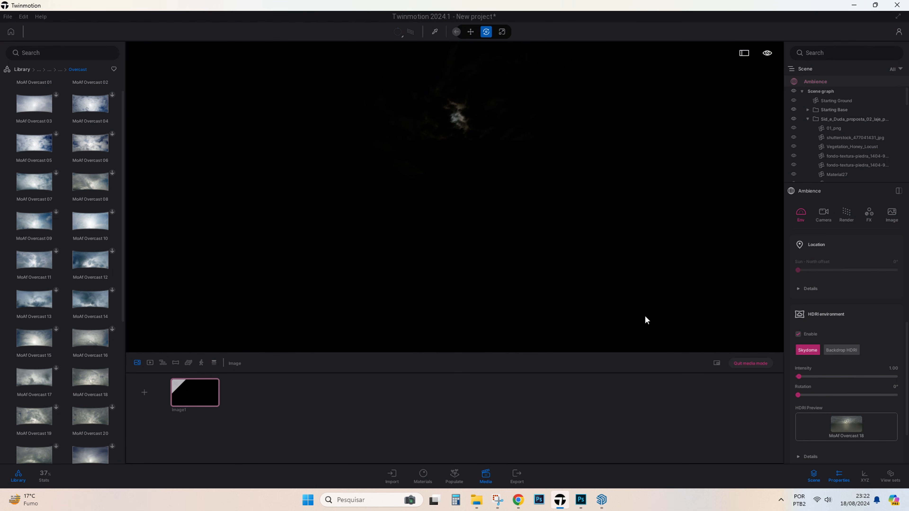
Try HDRI environment intensities of 300 and 500, and set the intensity to 1500.
click(893, 368)
text(300)
key(Return)
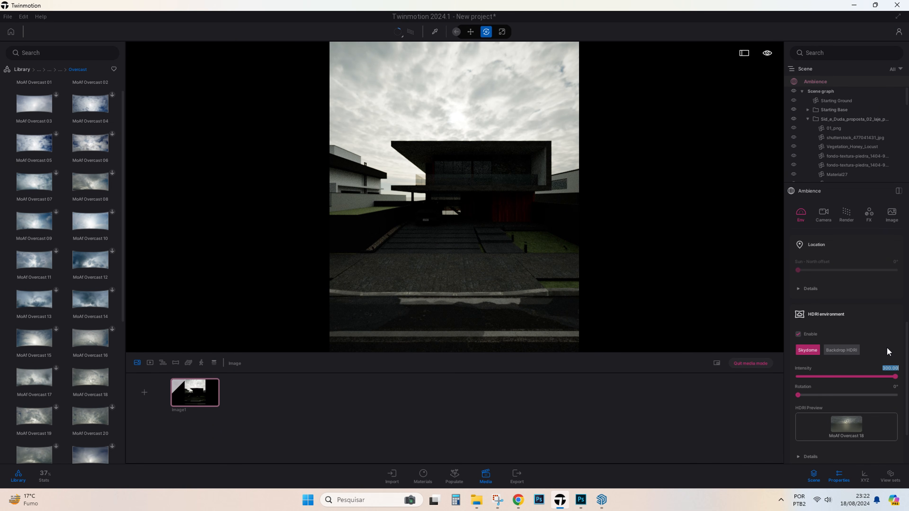
text(500)
key(Return)
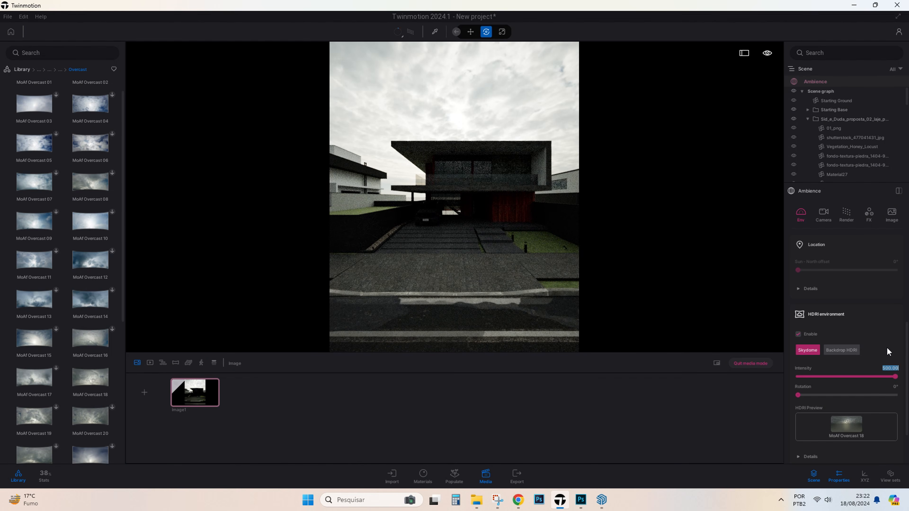
key(Return)
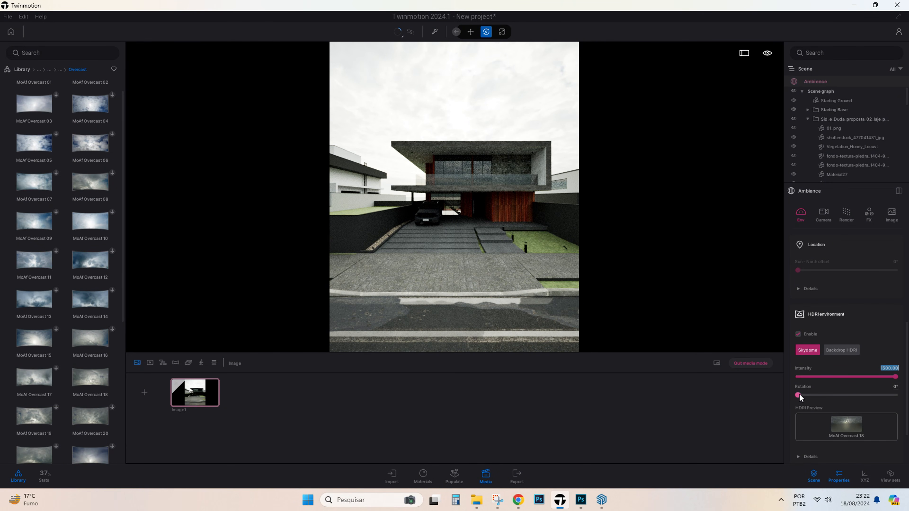
Move and tilt the camera to reframe the street facade, placing the house lower in the portrait image.
right_drag(458, 240, 458, 222)
key(w)
key(q)
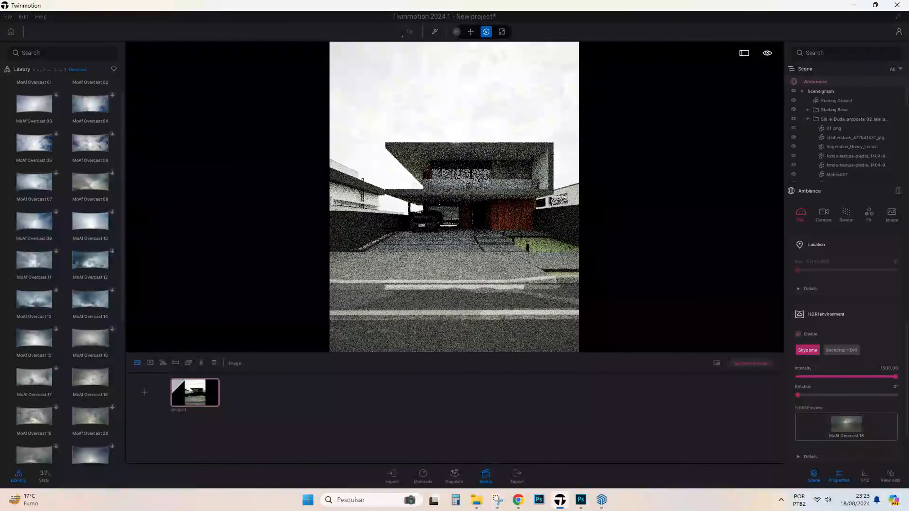
key(d)
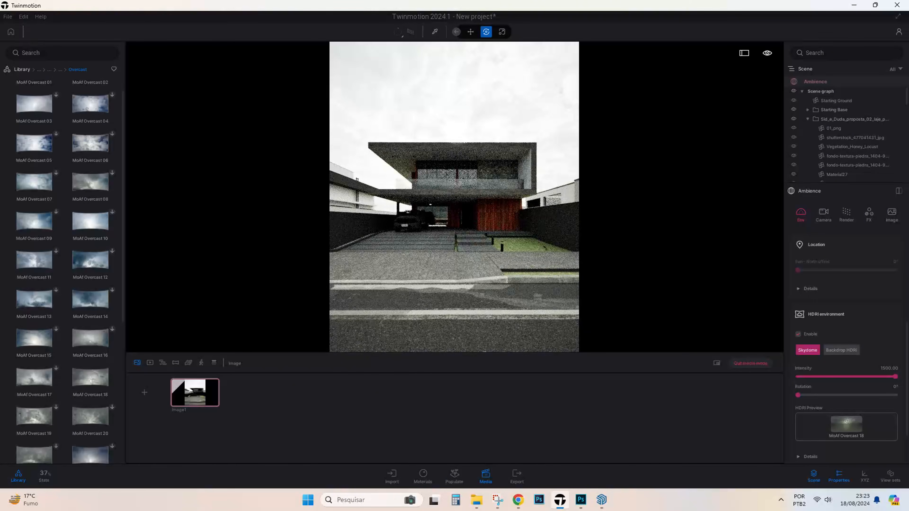
key(s)
right_drag(458, 222, 459, 207)
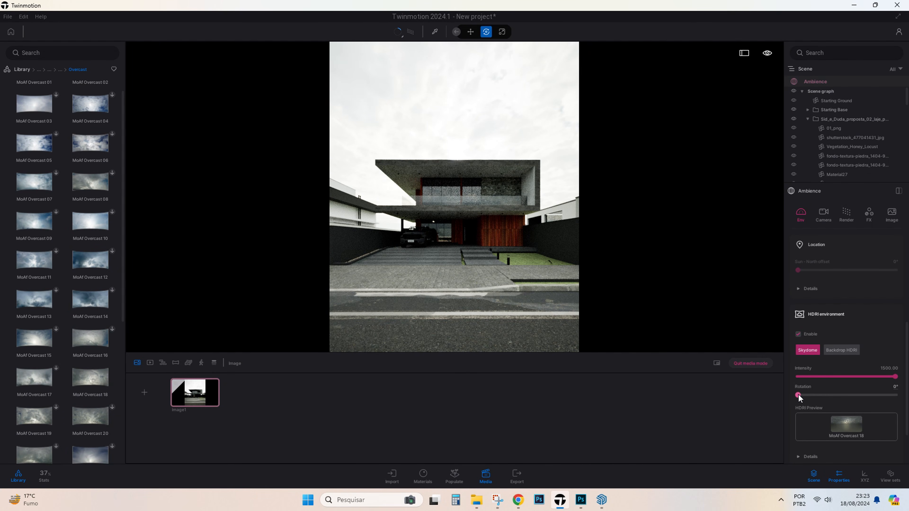
Try an HDRI environment intensity of 2000 and return it to 1500.
click(888, 368)
text(2000)
key(Return)
text(1500)
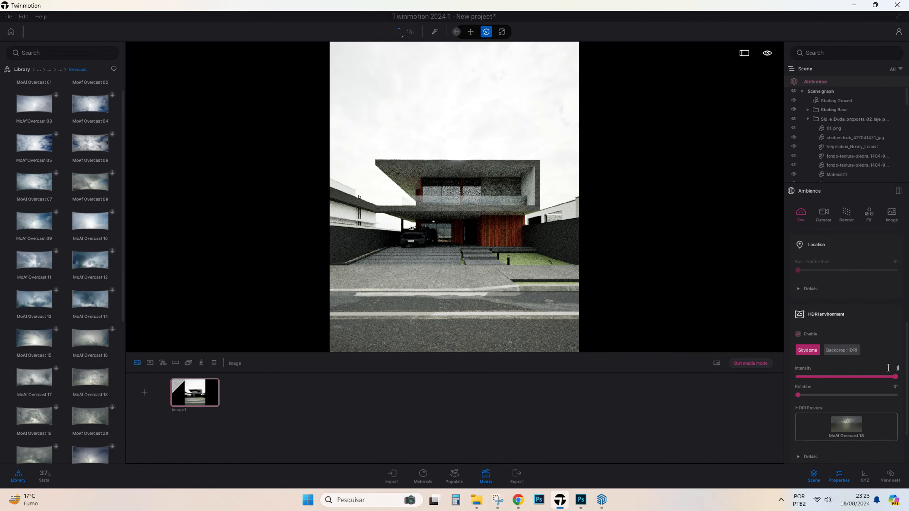
key(Return)
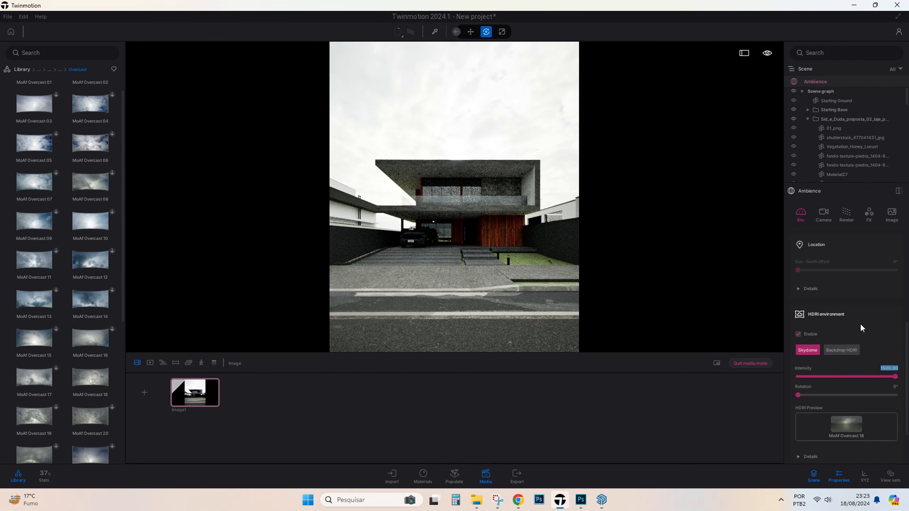
Set the camera's exposure to 1.25.
scroll(860, 323, up, 5)
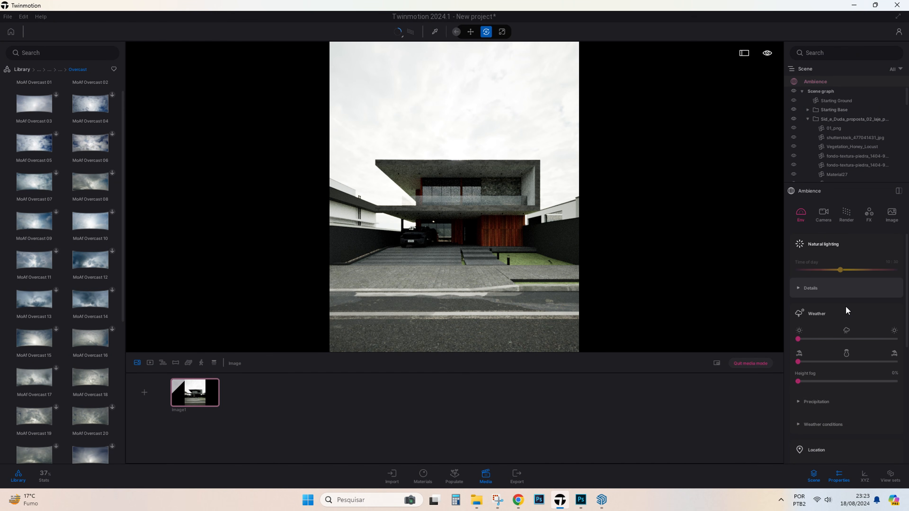
click(823, 213)
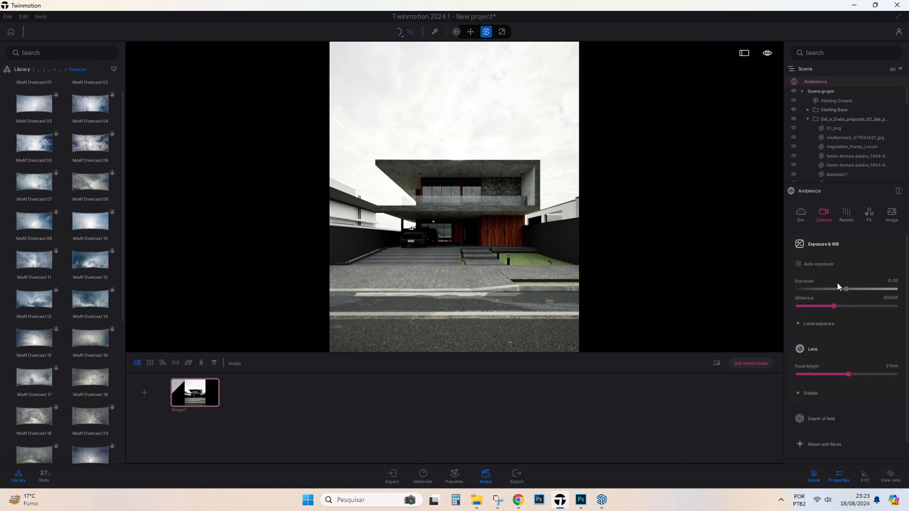
drag(847, 289, 850, 289)
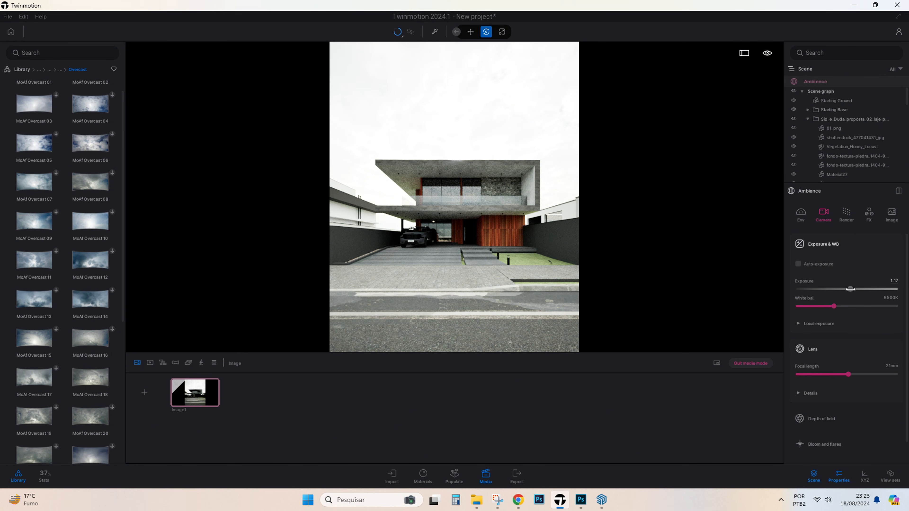
click(894, 280)
Set the local exposure's highlight reduction to 1.00 and its shadow boost to 0.30.
click(798, 323)
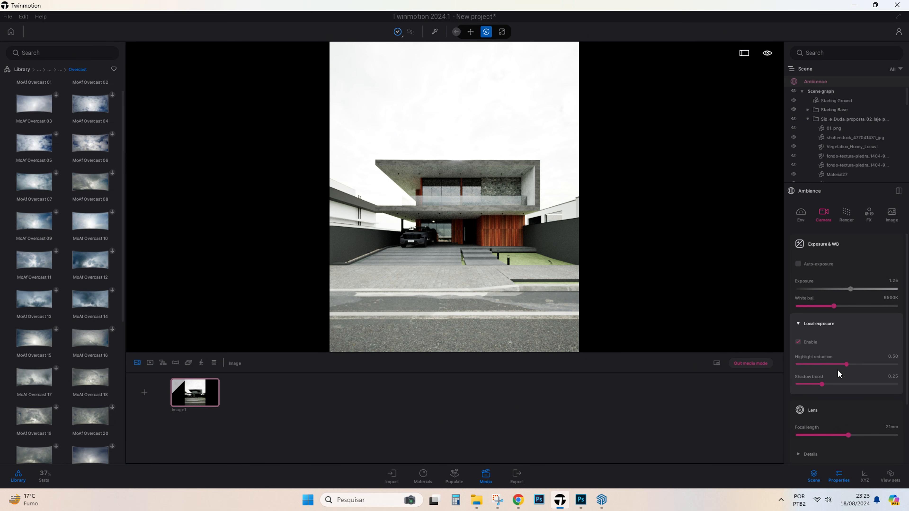
drag(849, 364, 896, 364)
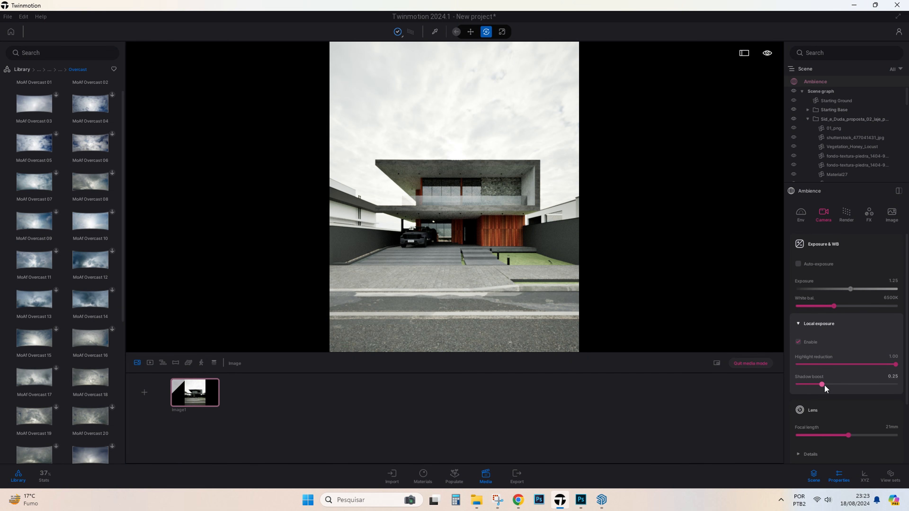
mouse_move(823, 385)
mouse_down()
mouse_move(801, 384)
mouse_move(848, 385)
mouse_move(813, 385)
mouse_move(827, 385)
mouse_up()
Examine the camera's lens details and the environment's HDRI, horizon, location and weather settings.
scroll(822, 337, down, 1)
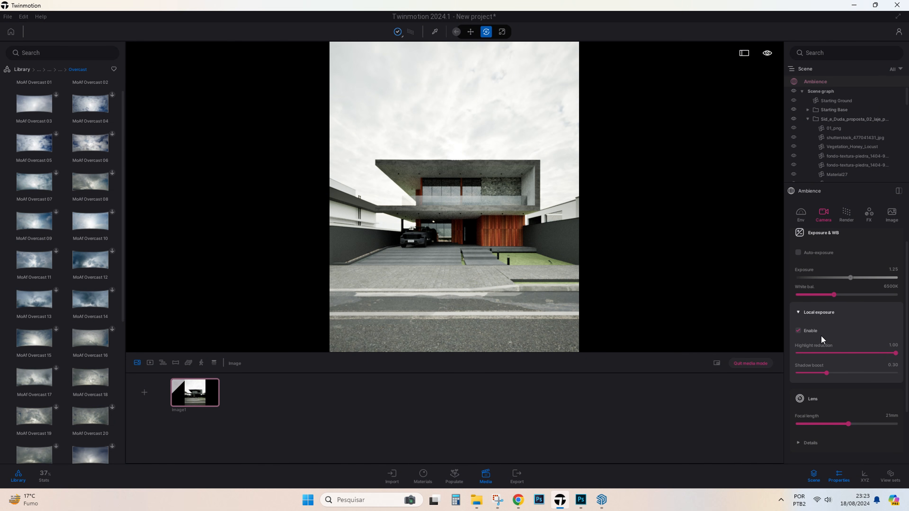
scroll(821, 339, down, 3)
click(801, 397)
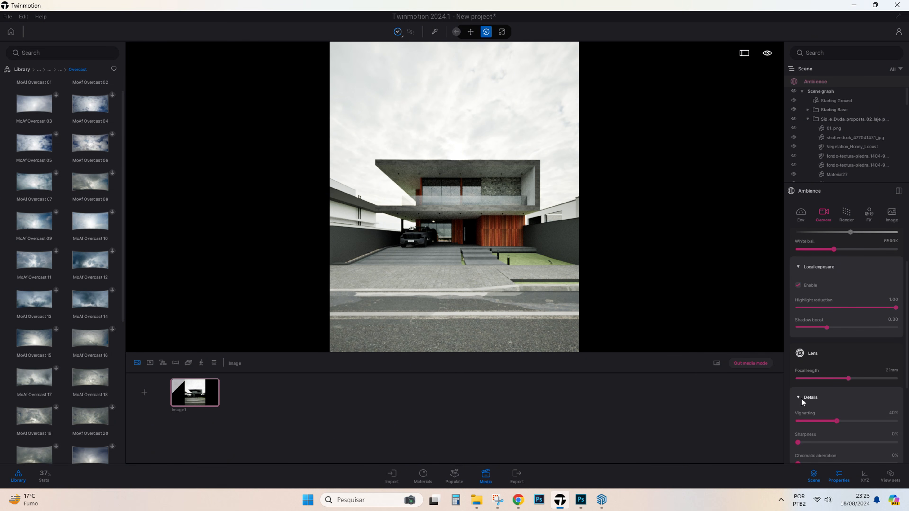
scroll(838, 361, down, 3)
scroll(840, 352, down, 3)
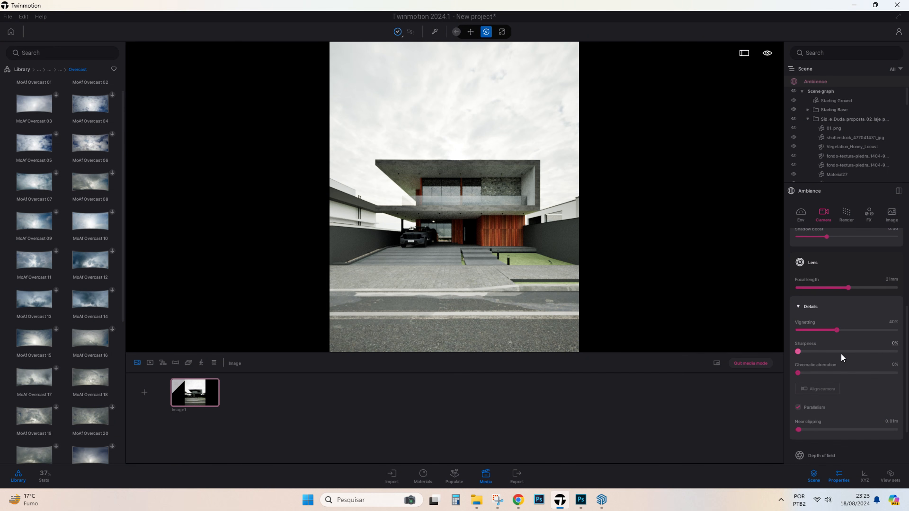
scroll(844, 385, down, 3)
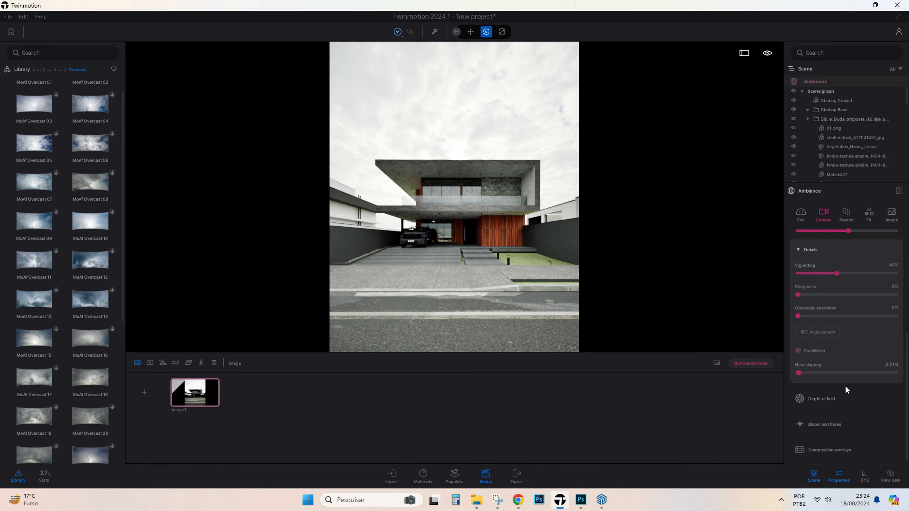
click(799, 215)
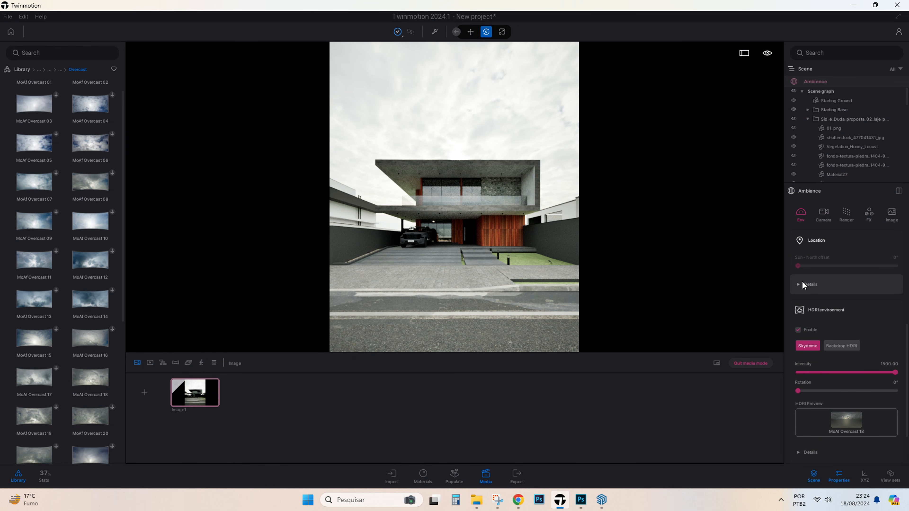
scroll(839, 346, down, 3)
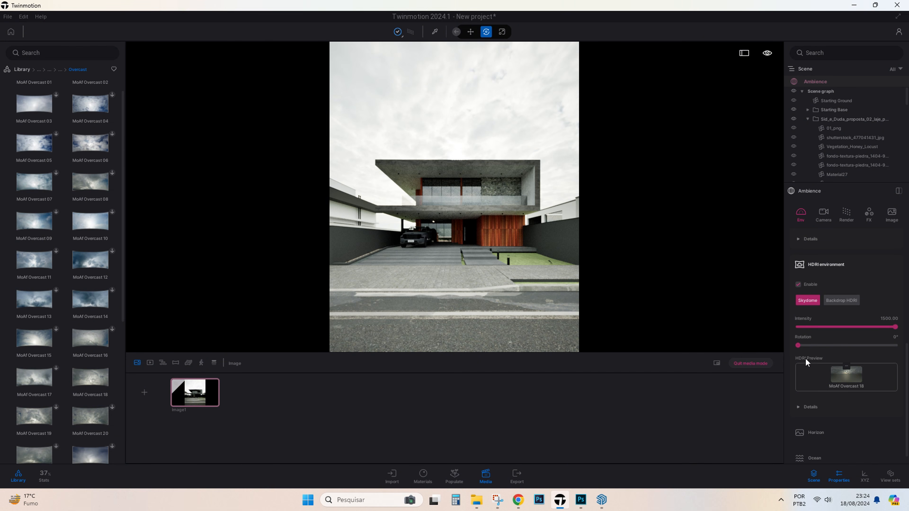
click(797, 407)
scroll(835, 349, down, 4)
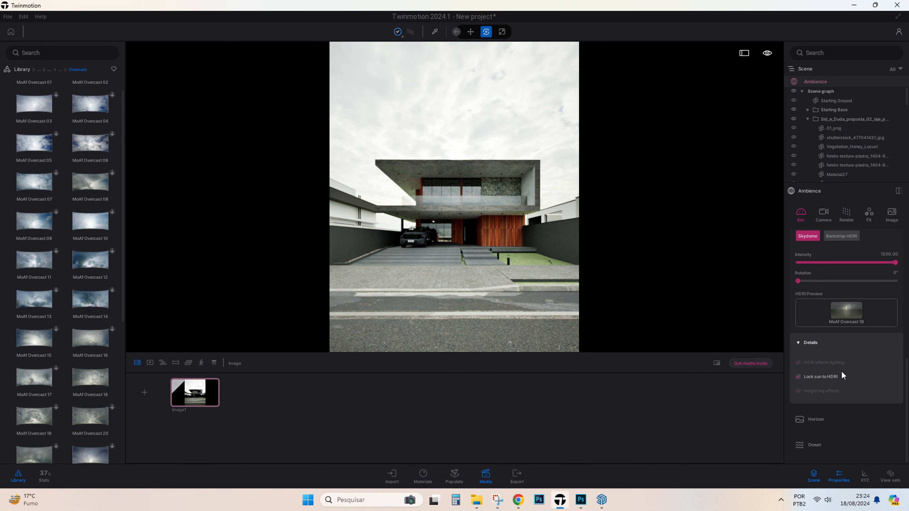
scroll(836, 349, down, 3)
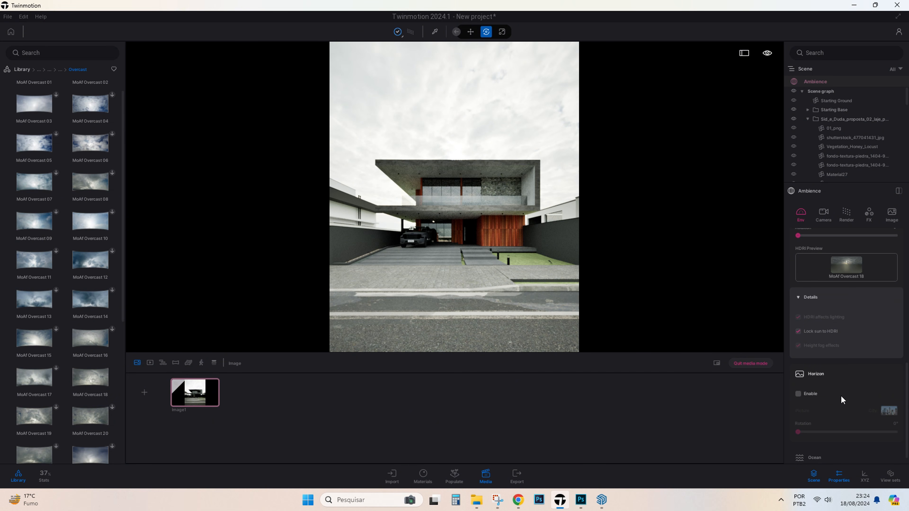
scroll(844, 392, up, 5)
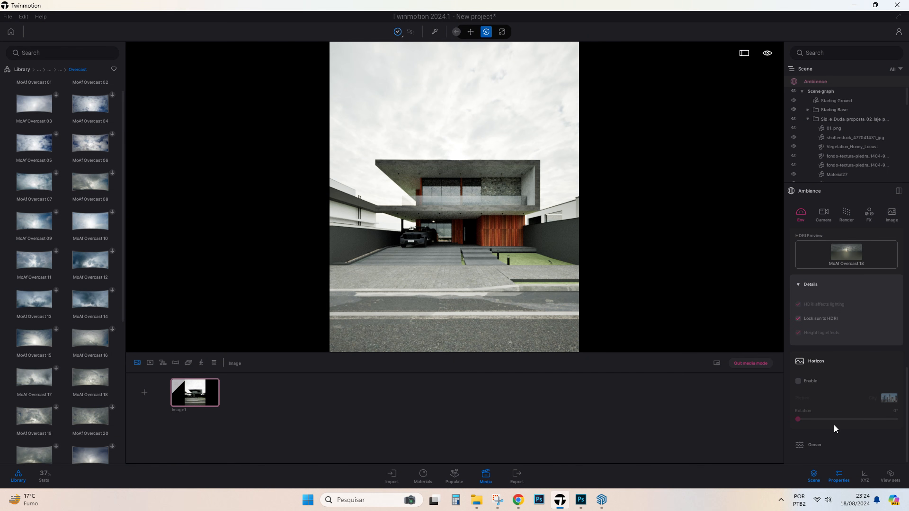
scroll(829, 393, up, 10)
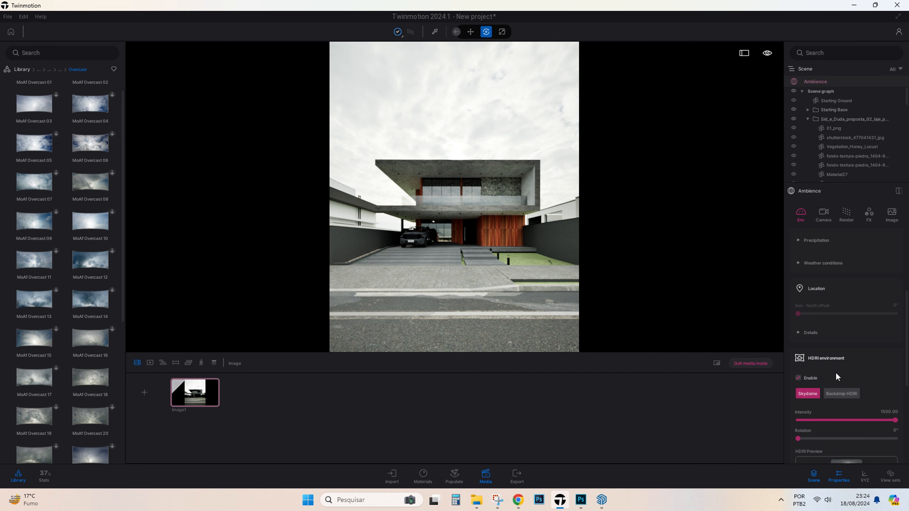
scroll(838, 364, up, 4)
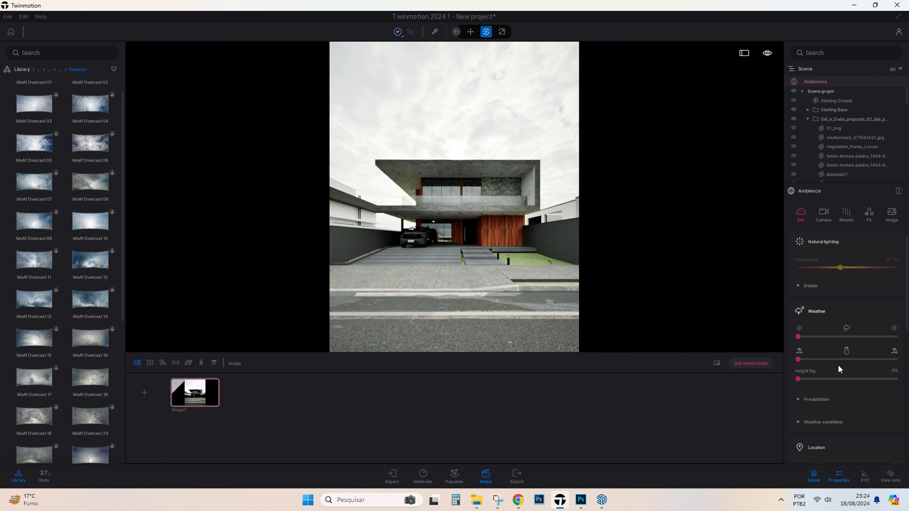
Set the natural lighting's sun intensity to 200 and its ambient value to 2.
click(800, 285)
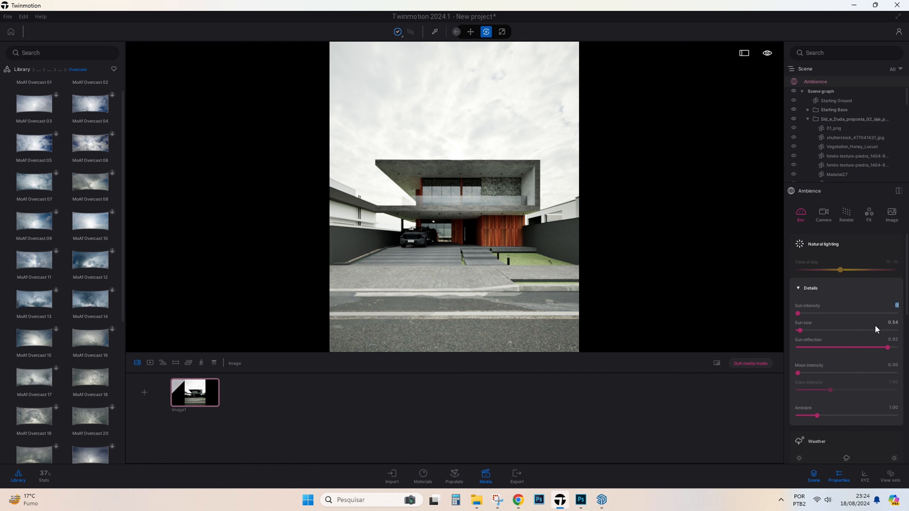
key(Return)
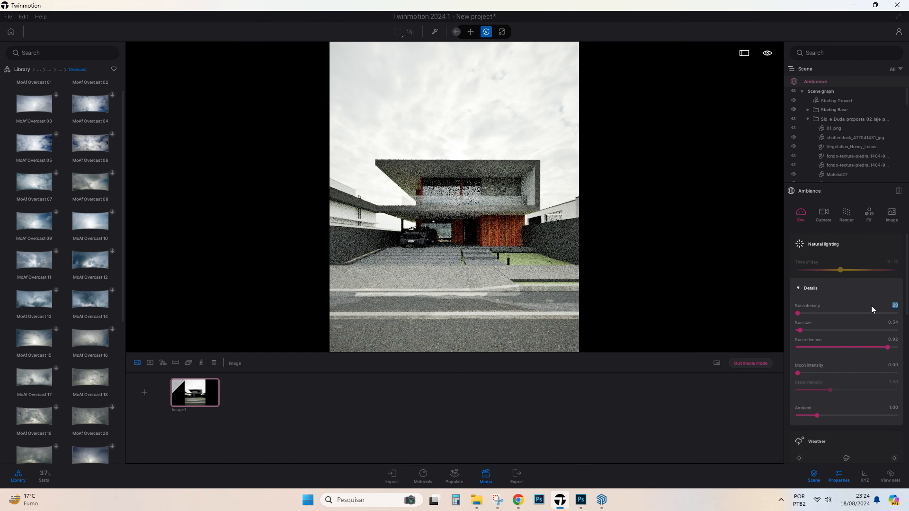
key(Return)
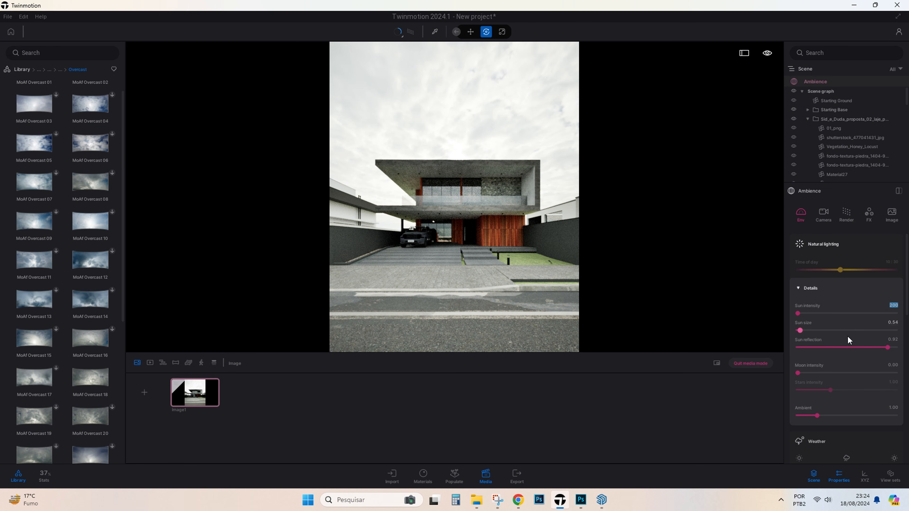
mouse_move(817, 416)
mouse_down()
mouse_move(873, 412)
mouse_move(770, 412)
mouse_move(876, 411)
mouse_move(827, 414)
mouse_up()
click(892, 408)
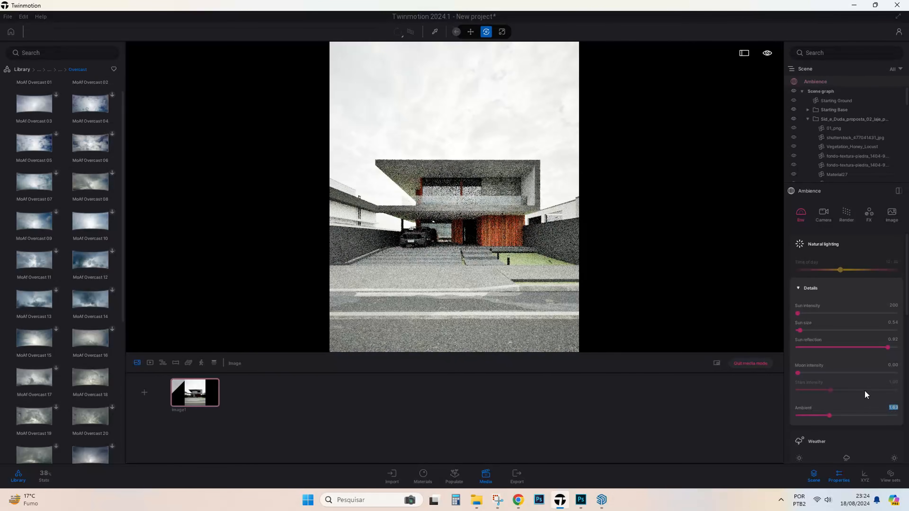
text(2)
key(Return)
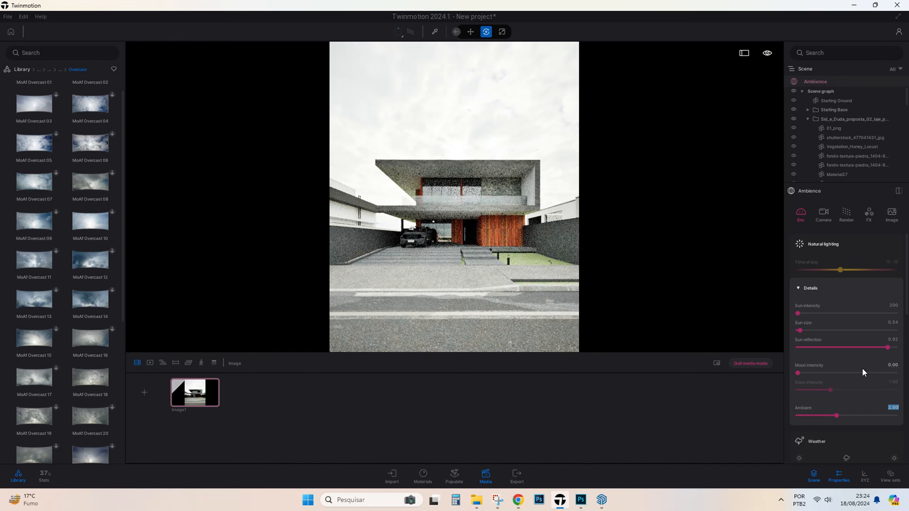
Set the camera's exposure to 1 and return to the environment settings.
click(822, 215)
click(893, 280)
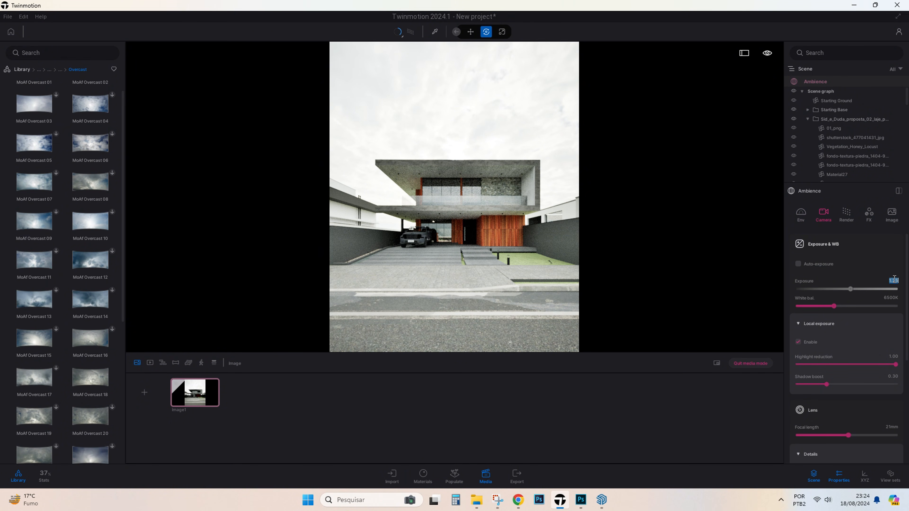
text(1)
key(Return)
click(800, 212)
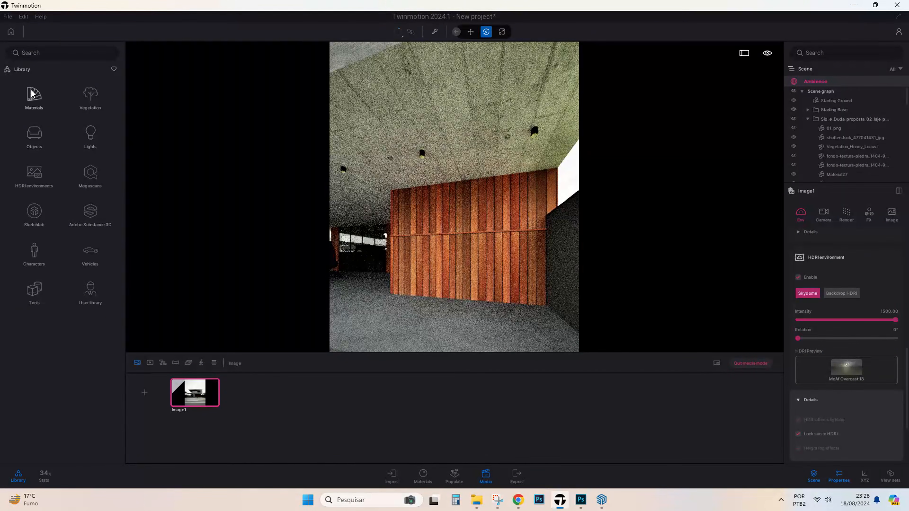
Apply the Megascans wood plank surface Narrow Wooden Strips Facade to the red-orange plank wall beneath the concrete slab.
click(92, 174)
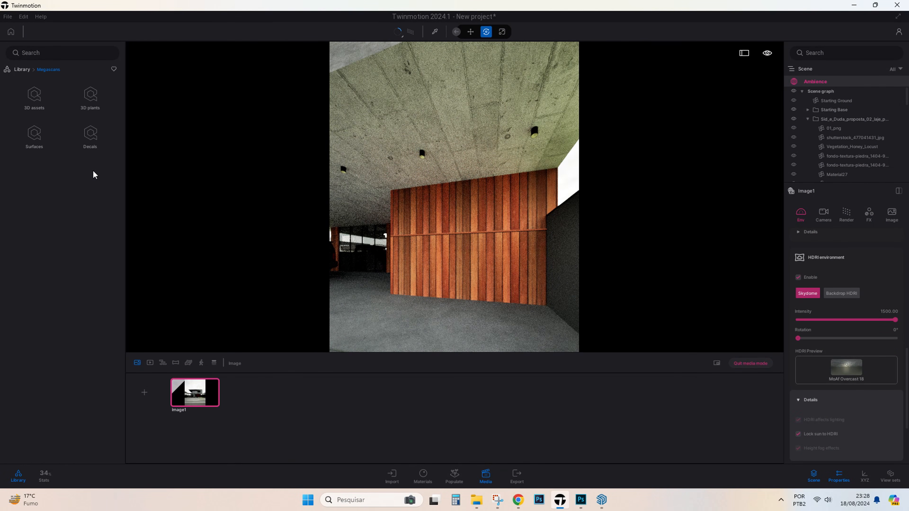
click(34, 136)
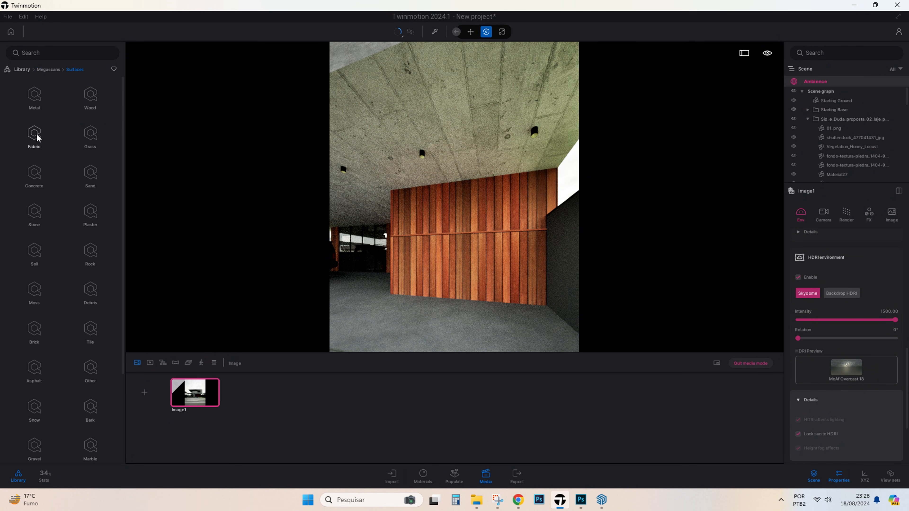
click(92, 98)
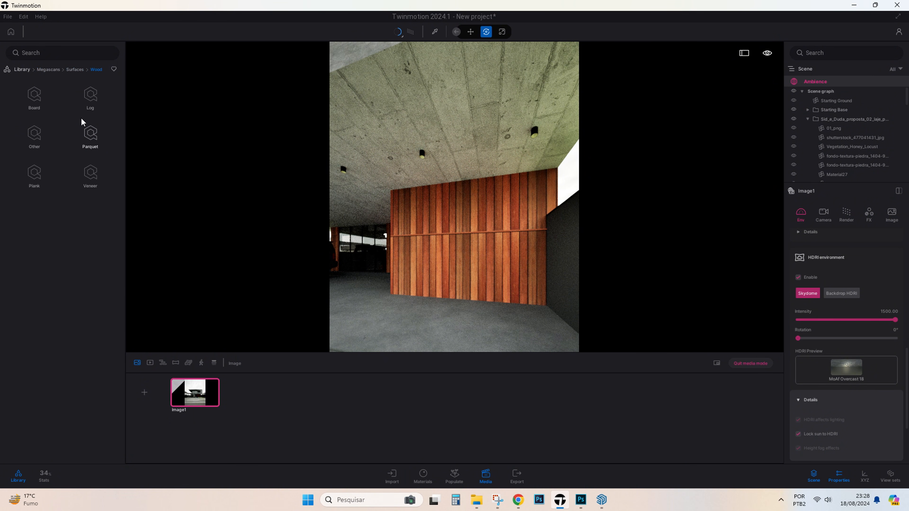
click(35, 173)
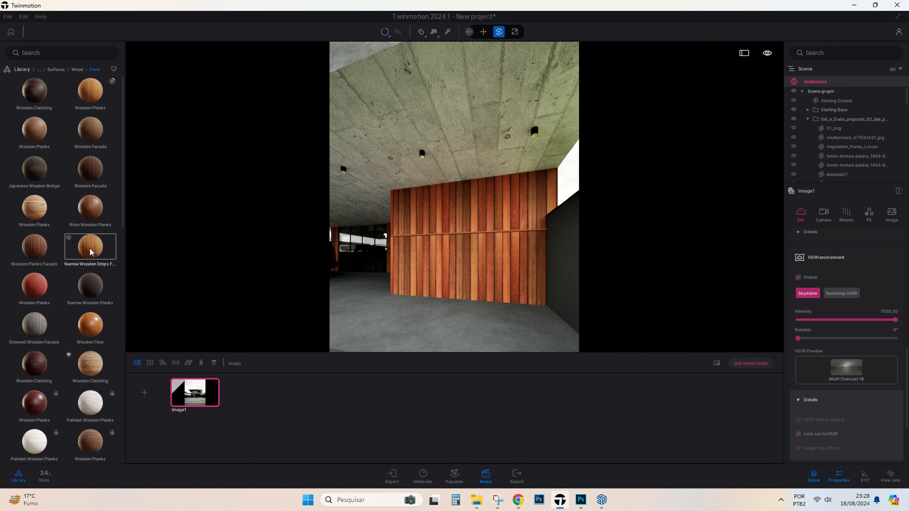
drag(90, 252, 455, 256)
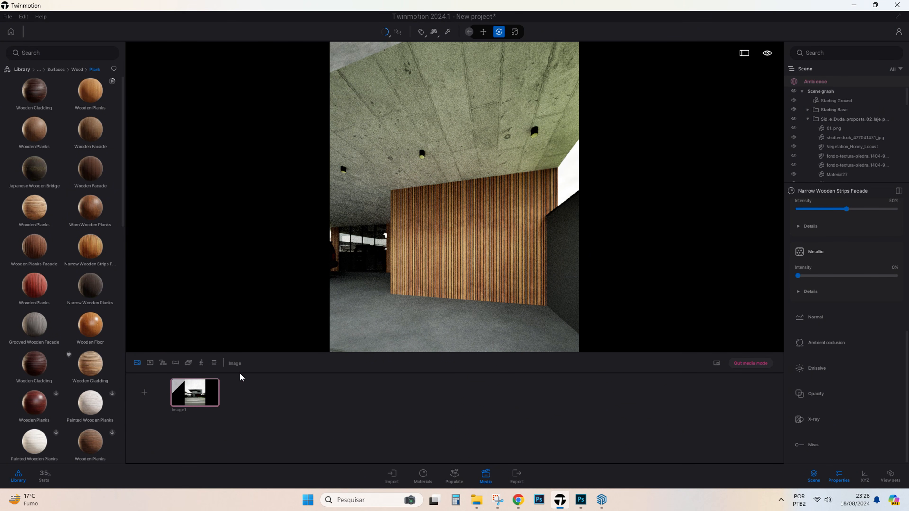
Return to the Image1 view, sample the wall's wooden strips material and set its metallic intensity to 31%.
click(202, 394)
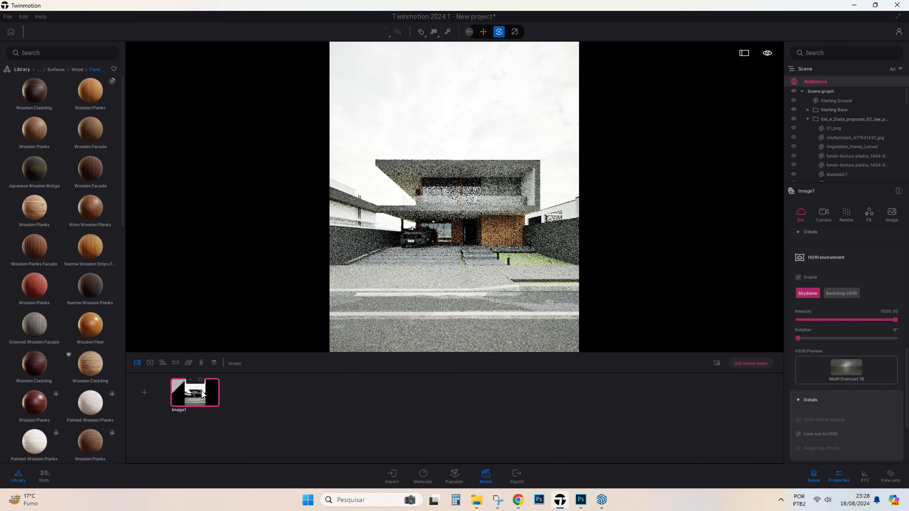
key(t)
click(504, 231)
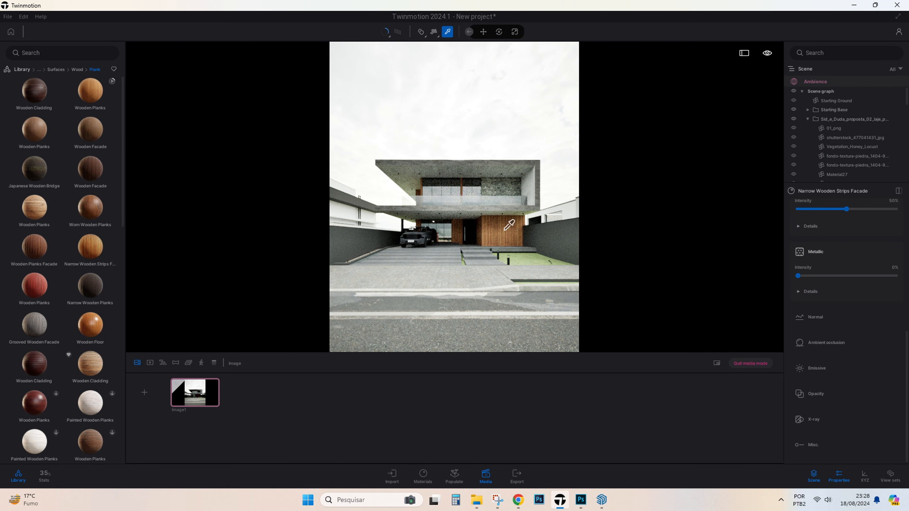
drag(798, 276, 827, 276)
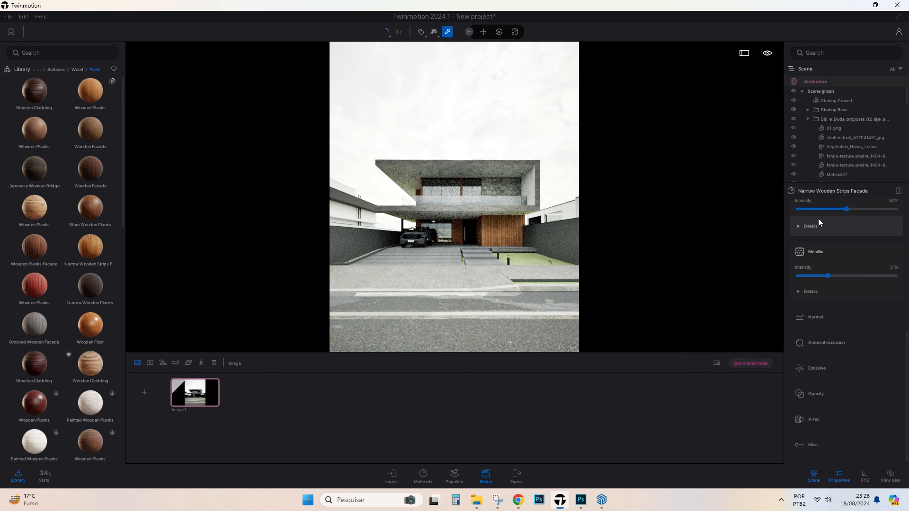
Set the wooden strips material's roughness intensity to 28% and slightly increase its UV scale.
click(799, 225)
scroll(806, 223, up, 2)
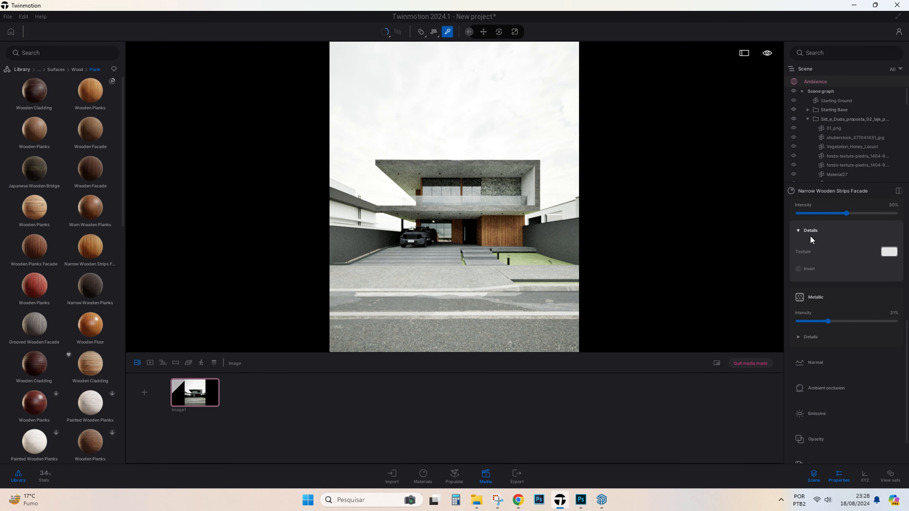
scroll(815, 251, up, 1)
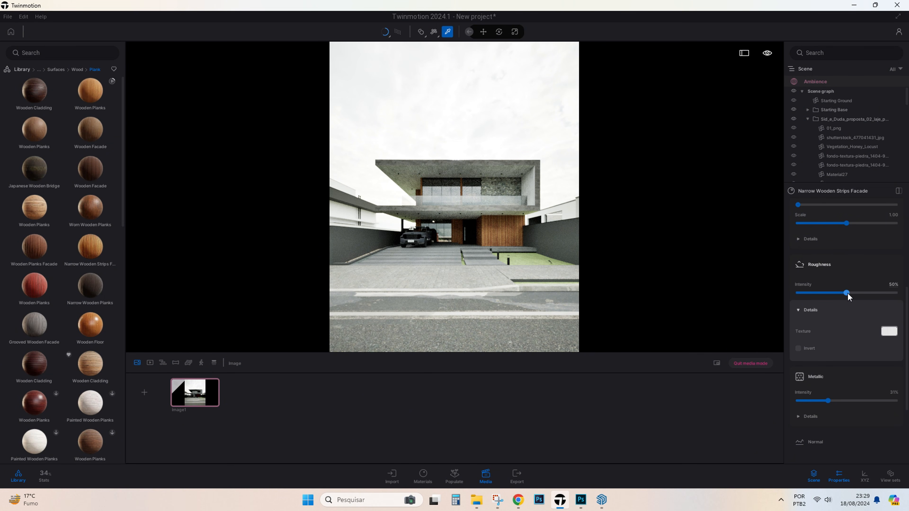
drag(846, 293, 824, 296)
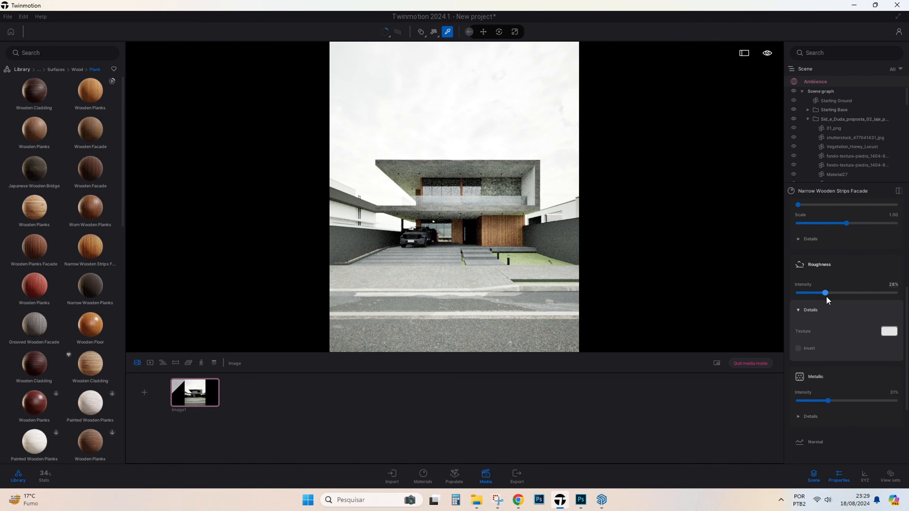
scroll(830, 257, up, 2)
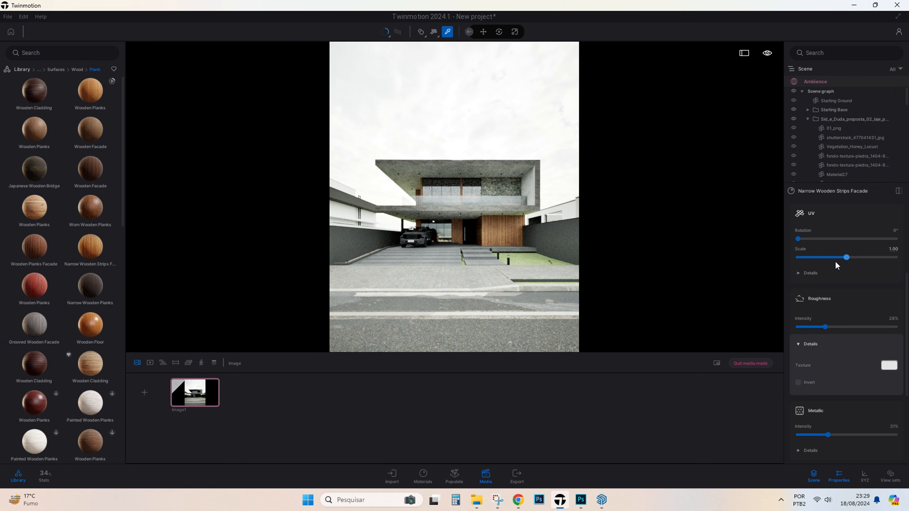
drag(846, 258, 850, 258)
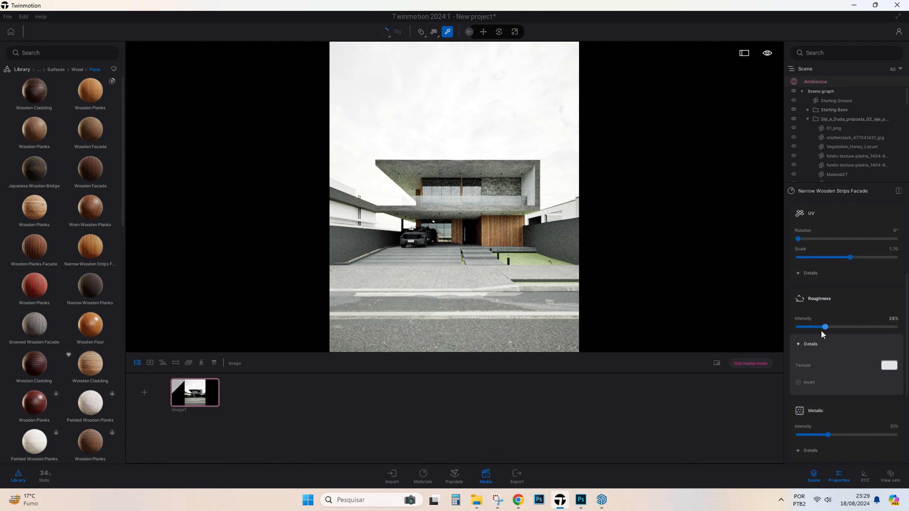
Set the wooden strips material's grunge to 37% and luminosity to 30%, and open its color details.
scroll(821, 290, up, 3)
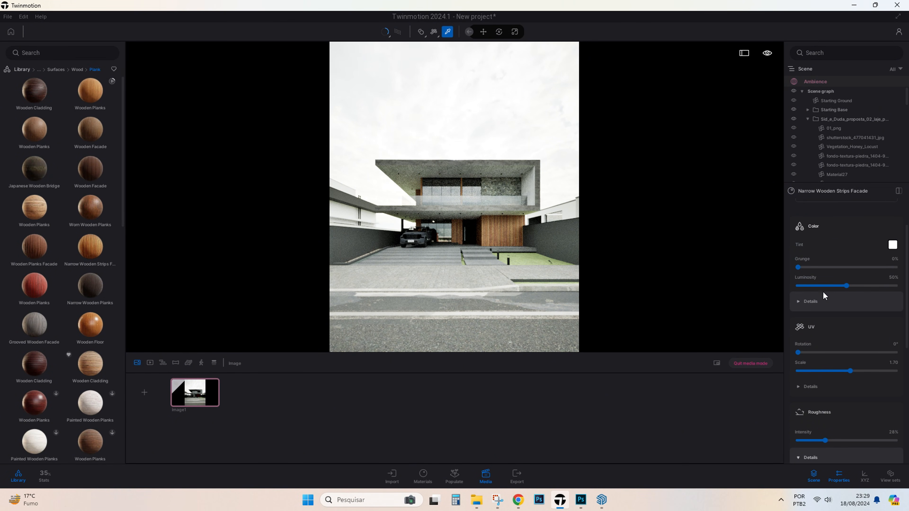
drag(799, 267, 827, 266)
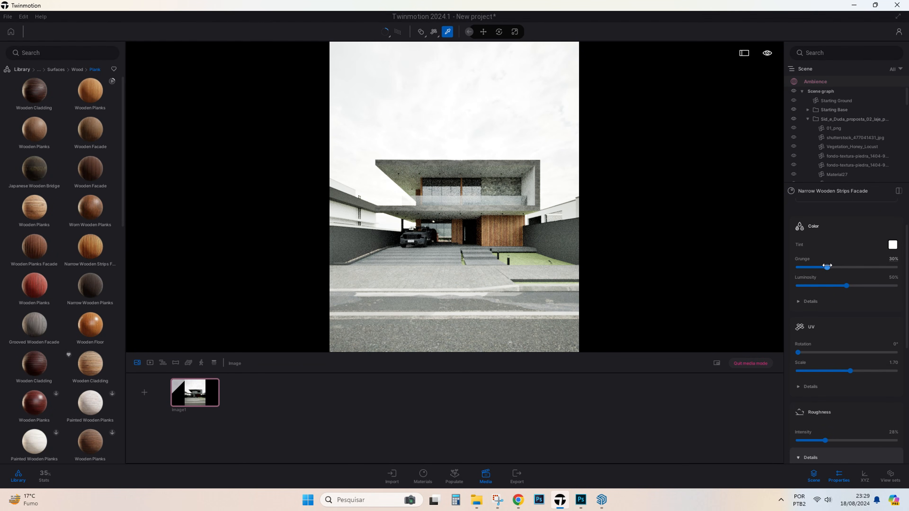
drag(827, 265, 826, 285)
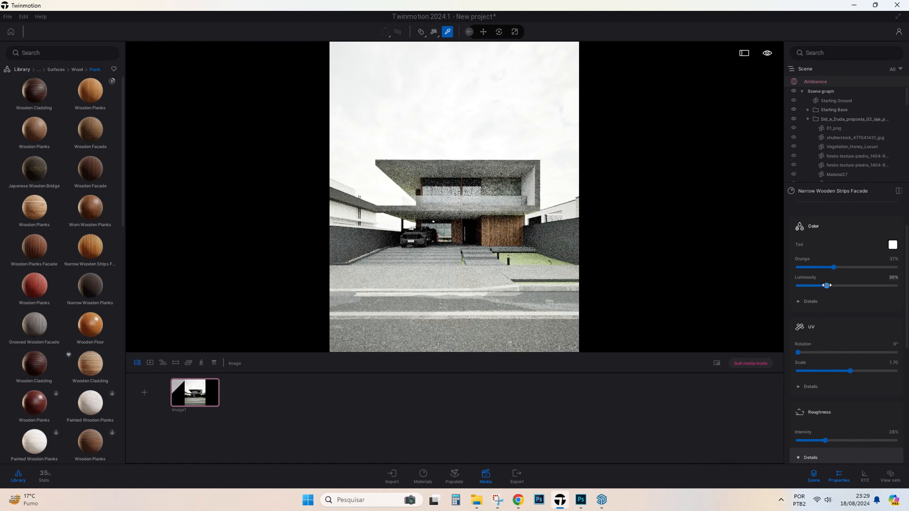
click(809, 302)
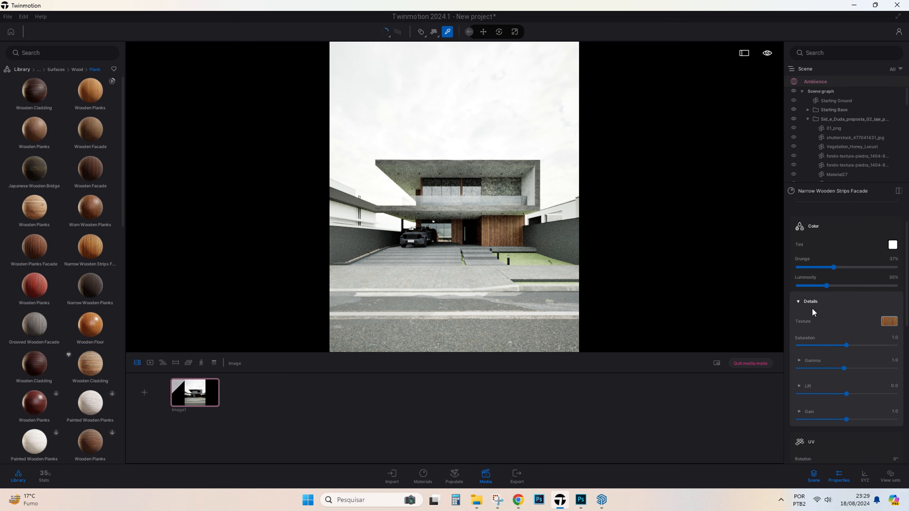
Set the wooden strips material's saturation to 1.6 and its gain to 1.2.
drag(846, 346, 868, 345)
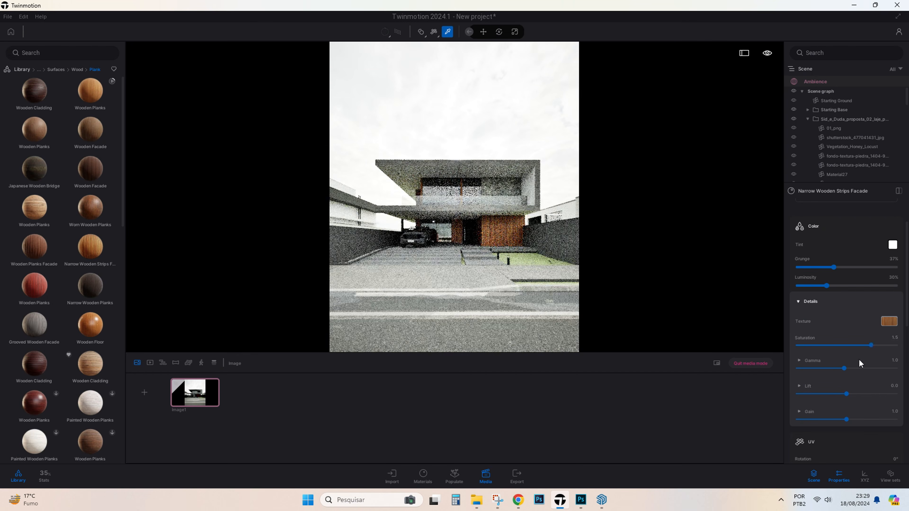
mouse_move(846, 394)
mouse_down()
mouse_move(861, 394)
mouse_move(846, 395)
mouse_up()
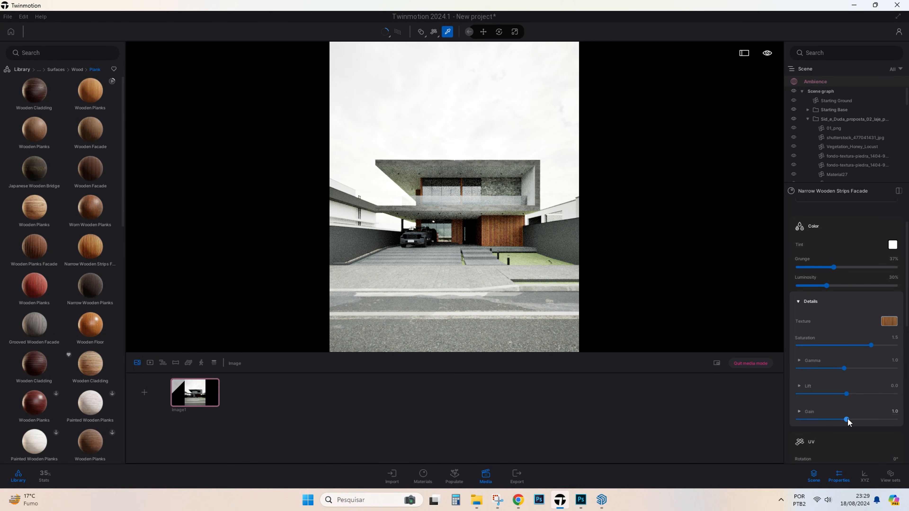
drag(848, 422, 867, 419)
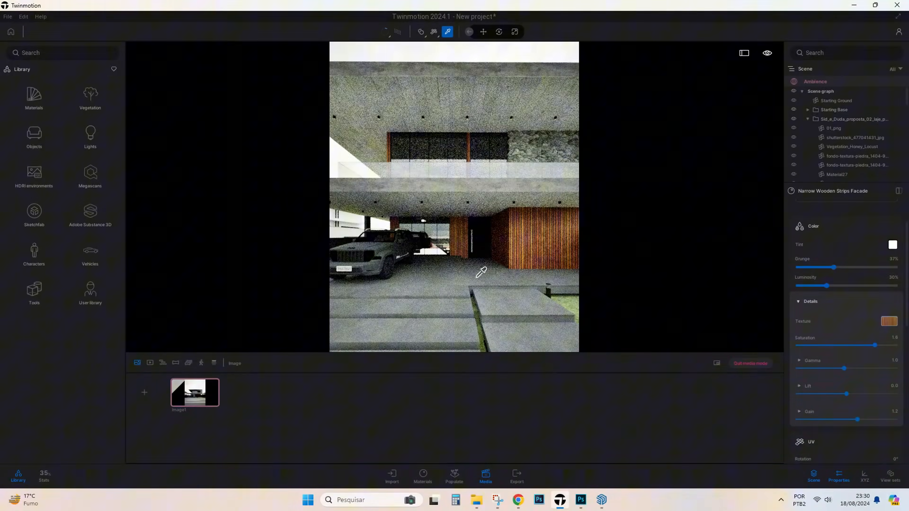
Apply Car paint Black to the parked Jeep's body and Car paint Dark Grey Matte to its front bumper trim.
scroll(481, 274, up, 3)
click(501, 246)
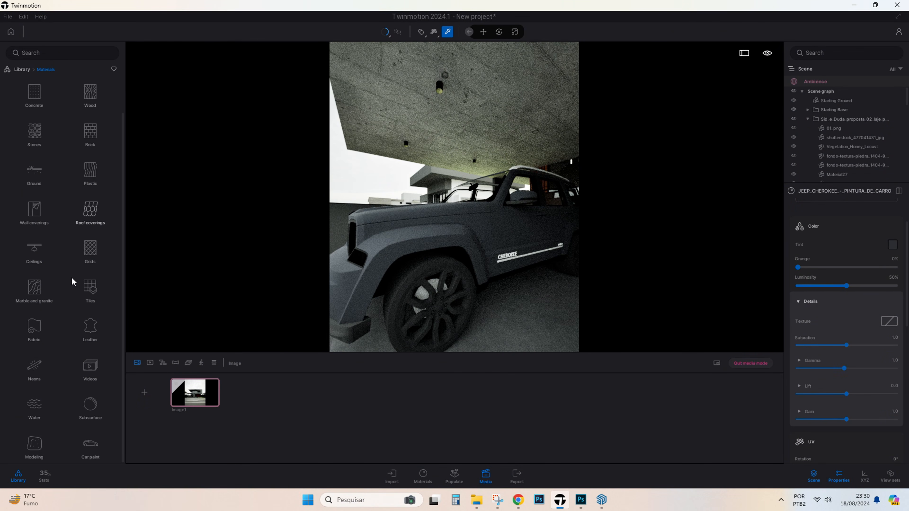
click(91, 446)
drag(38, 103, 489, 219)
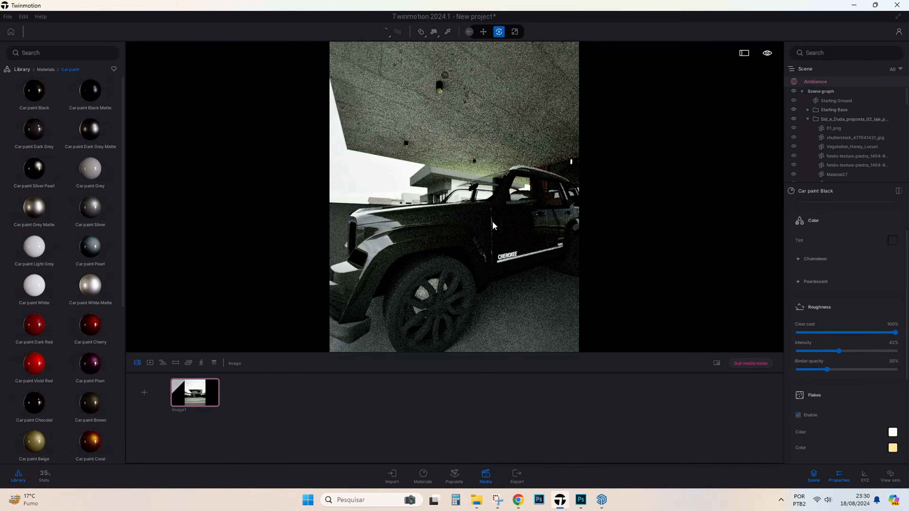
drag(91, 129, 365, 312)
Apply the Clear glass material to the Jeep's headlight covers.
shift+middle_drag(438, 316, 476, 240)
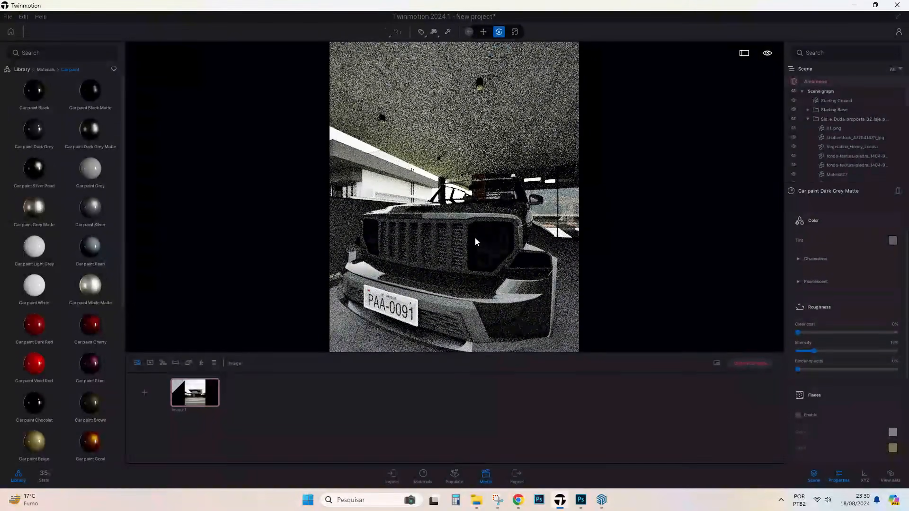
click(46, 69)
click(34, 95)
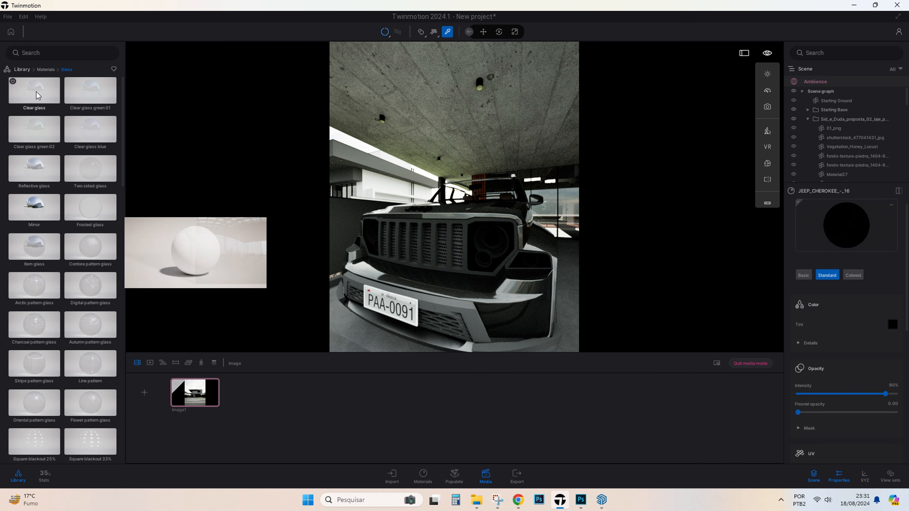
drag(38, 95, 480, 264)
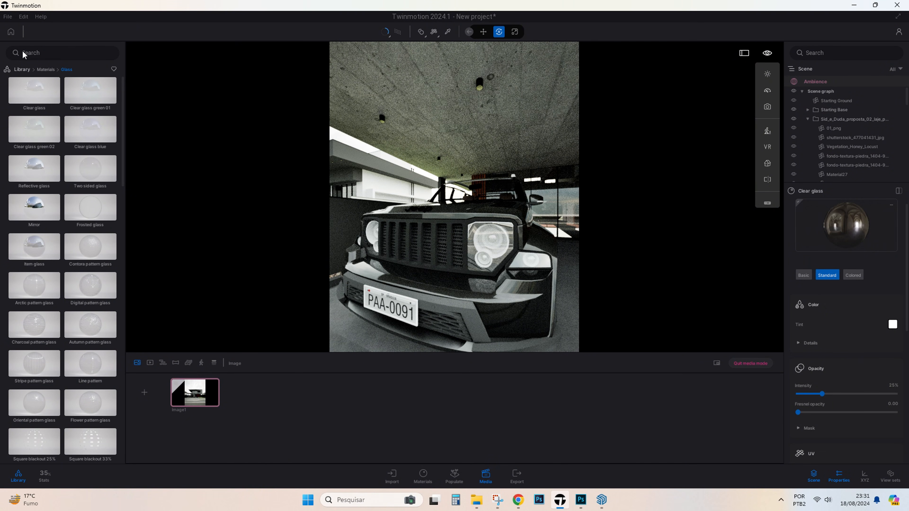
Add a Sphere 1m primitive in front of the Jeep, shrink it to about headlight size and move it near the headlight.
click(24, 70)
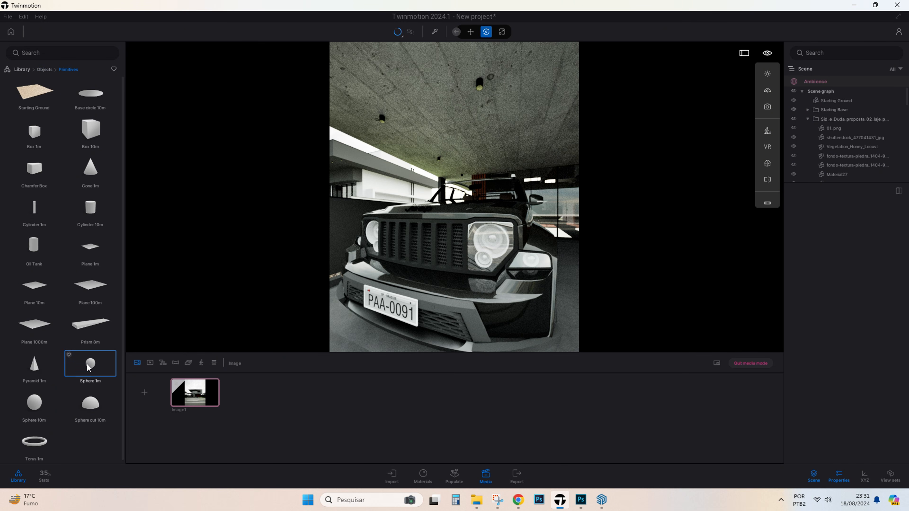
drag(89, 367, 469, 291)
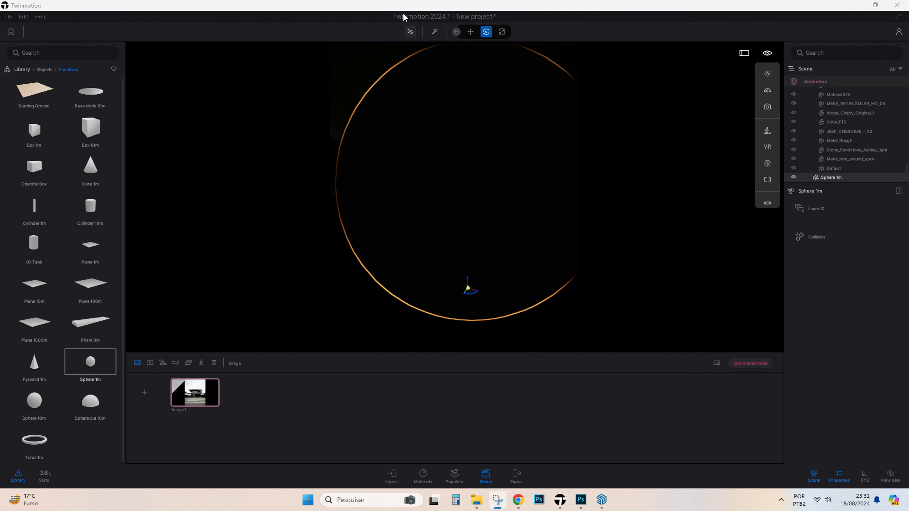
scroll(458, 200, down, 5)
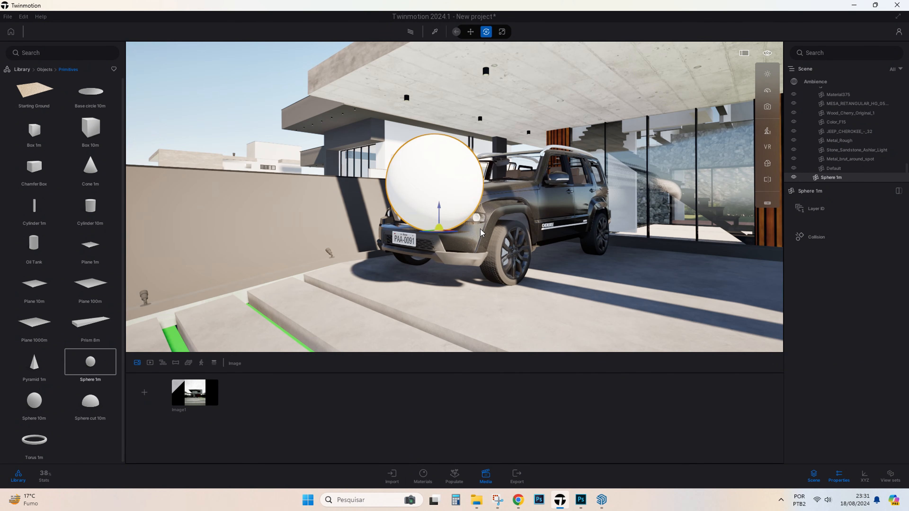
key(Tab)
drag(438, 230, 458, 320)
scroll(415, 243, up, 5)
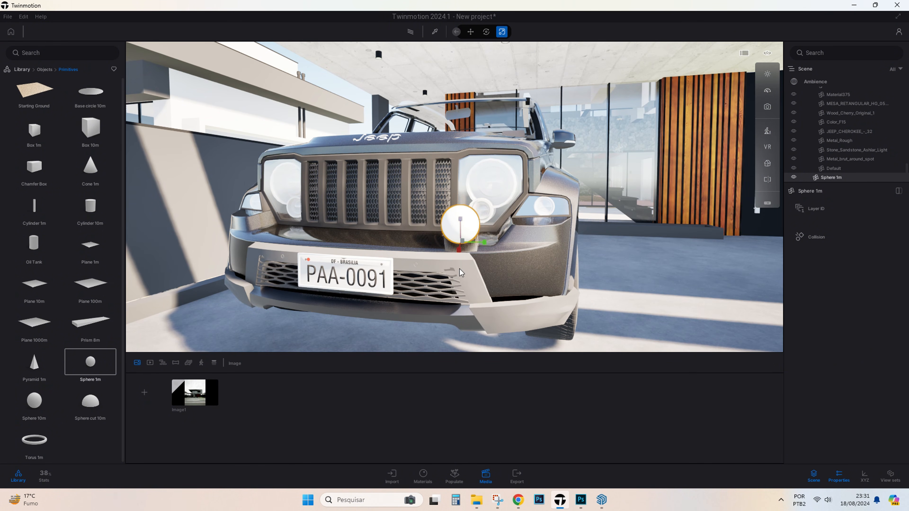
scroll(483, 173, down, 4)
shift+middle_drag(483, 173, 404, 186)
scroll(433, 218, up, 5)
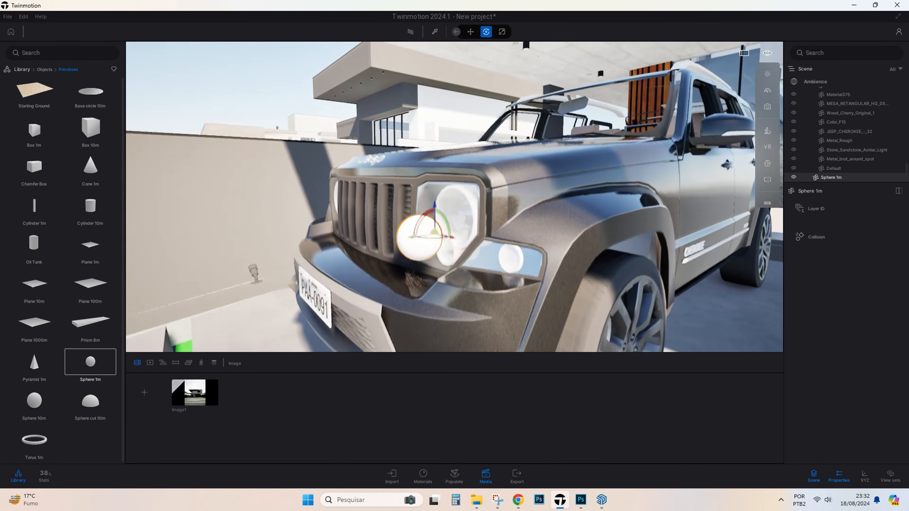
Apply the Neon 01 material to the small sphere beside the headlight.
click(22, 69)
click(34, 368)
drag(34, 92, 429, 250)
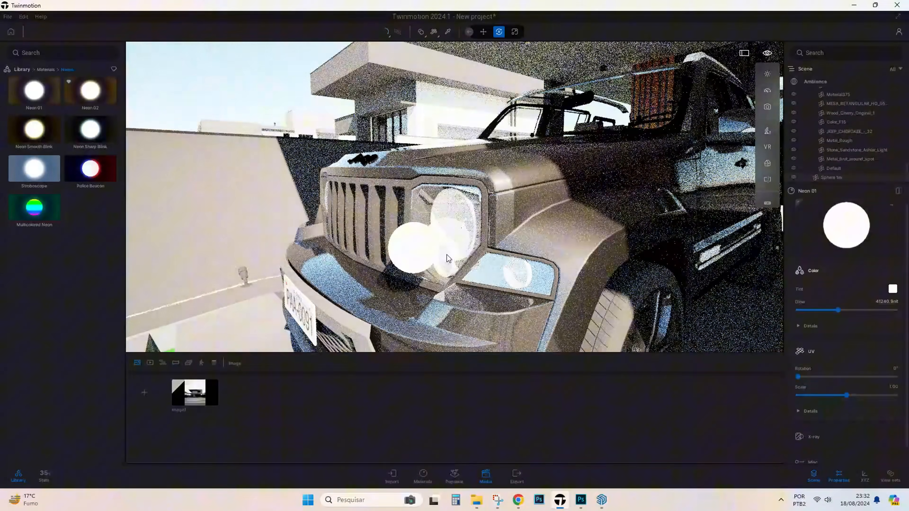
Move the glowing sphere inside the Jeep's round headlight so it sits behind the glass as a bulb.
click(426, 254)
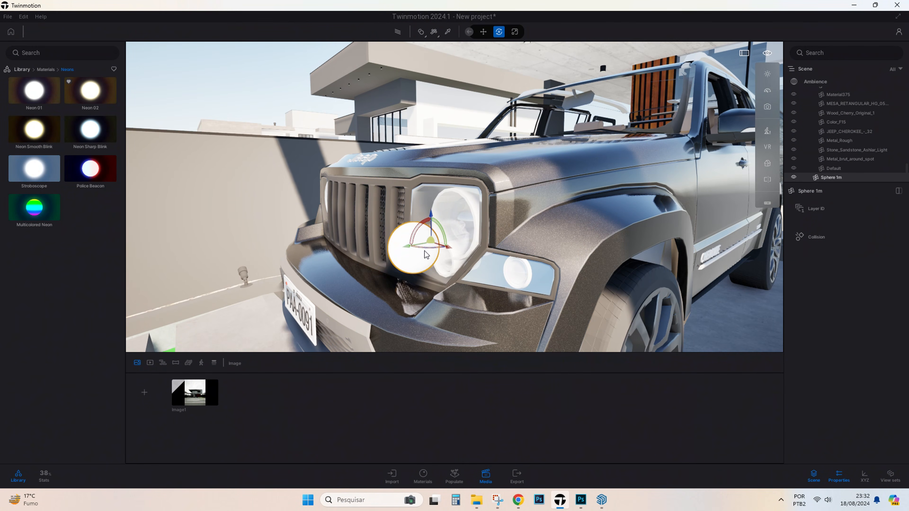
drag(467, 232, 472, 236)
shift+middle_drag(472, 236, 519, 229)
scroll(490, 229, up, 3)
drag(452, 236, 479, 217)
scroll(478, 222, up, 3)
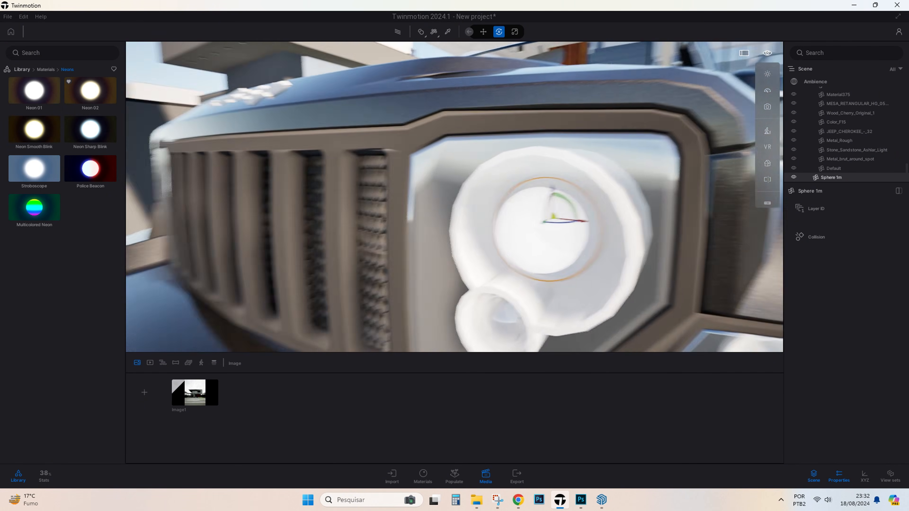
shift+middle_drag(547, 229, 462, 200)
scroll(497, 179, up, 2)
drag(505, 167, 513, 171)
scroll(493, 188, down, 4)
shift+middle_drag(493, 189, 517, 190)
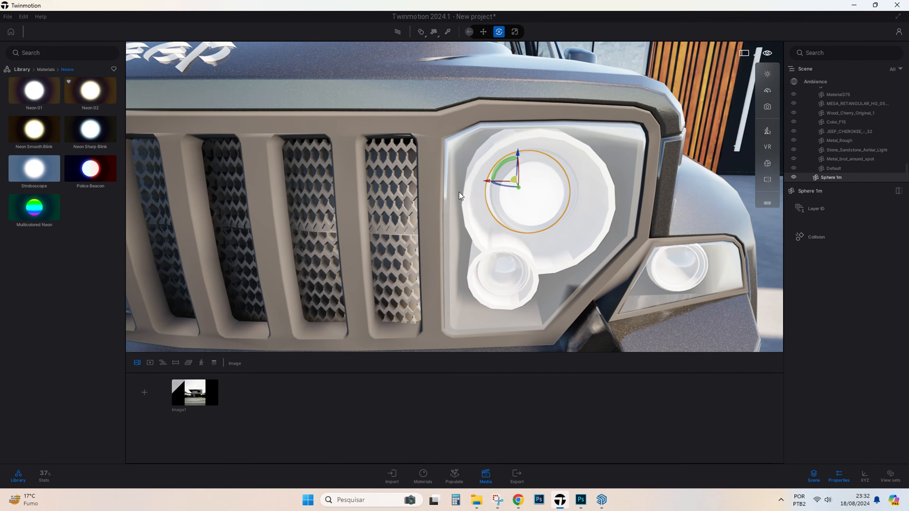
Copy the glowing sphere into the Jeep's opposite headlight, adjust its position and return to the Image1 view.
scroll(518, 190, down, 5)
shift+drag(587, 187, 219, 195)
click(427, 308)
middle_drag(232, 193, 501, 172)
scroll(501, 172, up, 5)
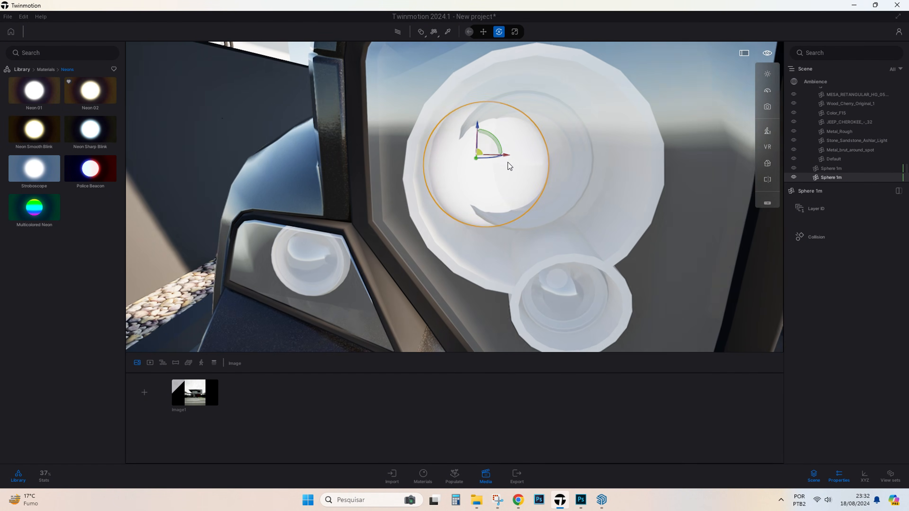
drag(496, 147, 489, 139)
click(195, 401)
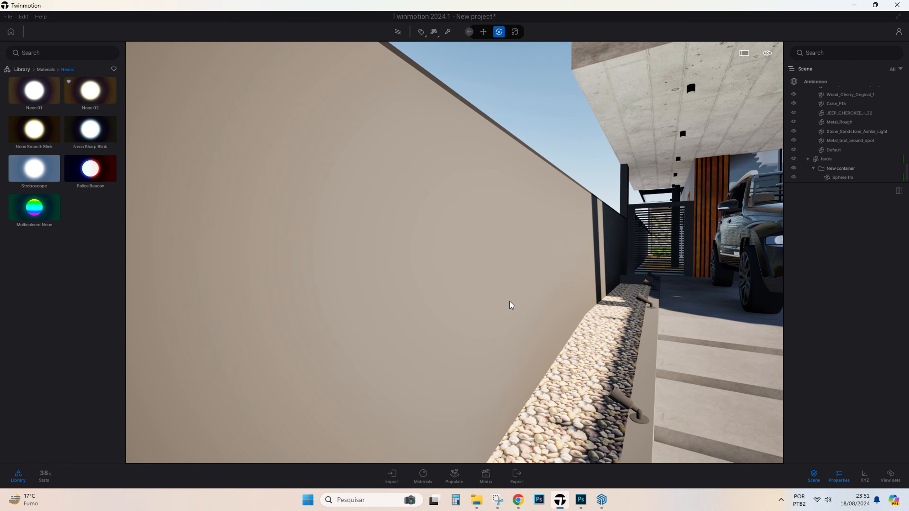
Apply the dark Stucco Facade material from the library favorites to the boundary wall beside the pebble bed.
click(26, 71)
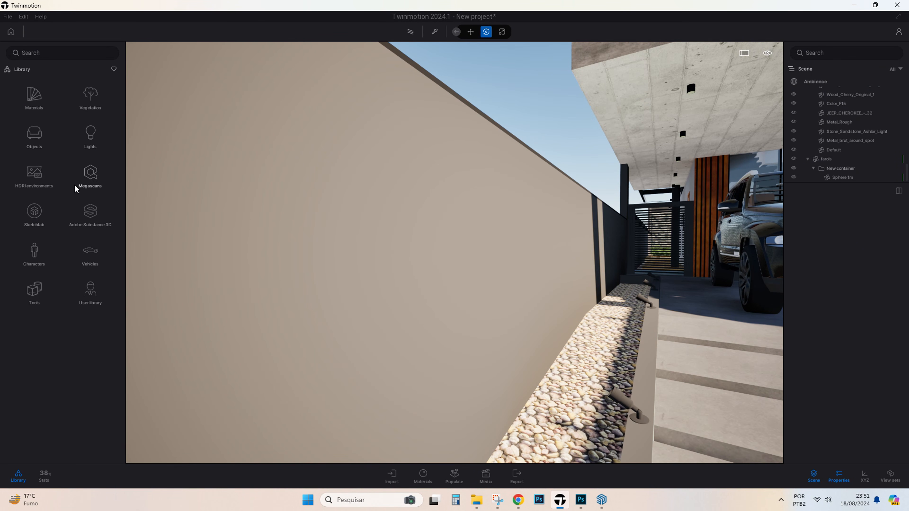
click(26, 71)
click(114, 69)
scroll(51, 337, down, 10)
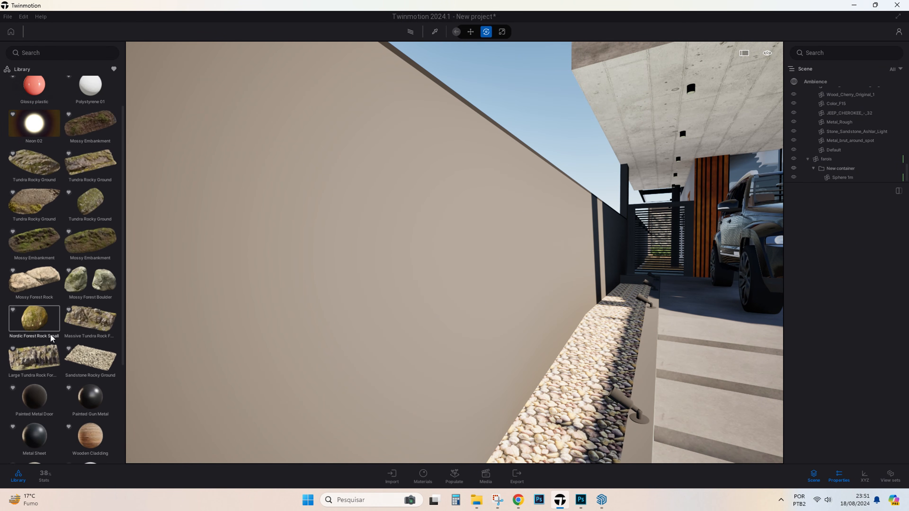
click(41, 453)
drag(305, 327, 307, 328)
click(30, 423)
scroll(31, 423, down, 2)
drag(32, 401, 82, 398)
scroll(396, 314, down, 5)
scroll(353, 350, up, 4)
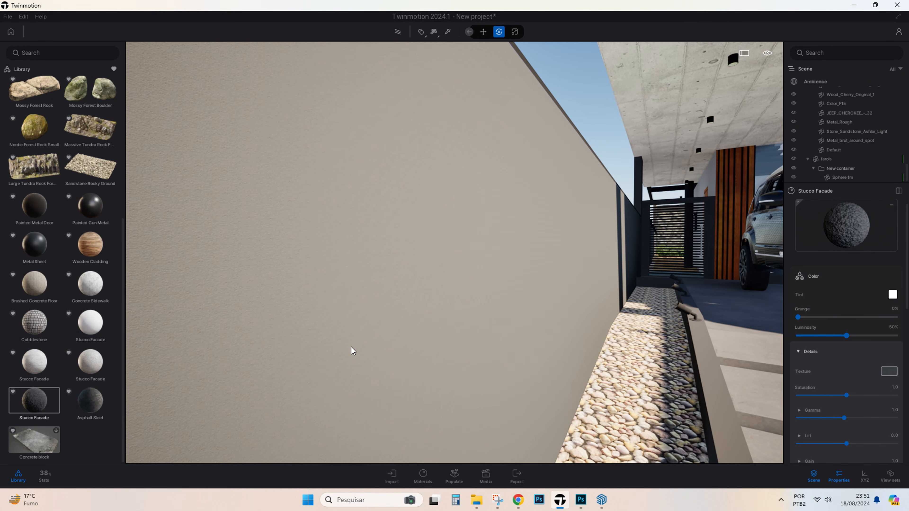
Set the wall stucco's grunge to 35%, luminosity to 74%, saturation to 1.3, gain to 1.2 and UV scale to 10.
click(831, 317)
drag(842, 336, 857, 334)
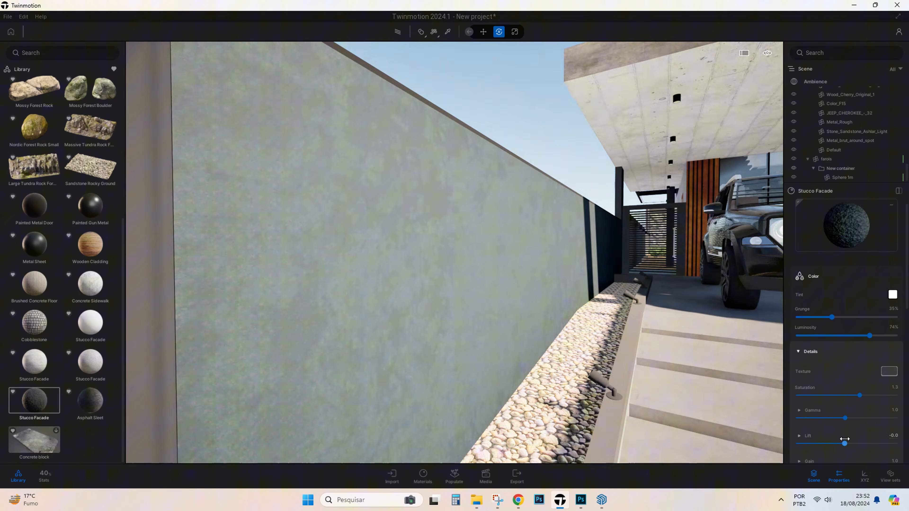
scroll(850, 420, down, 2)
drag(847, 412, 895, 410)
scroll(852, 412, down, 2)
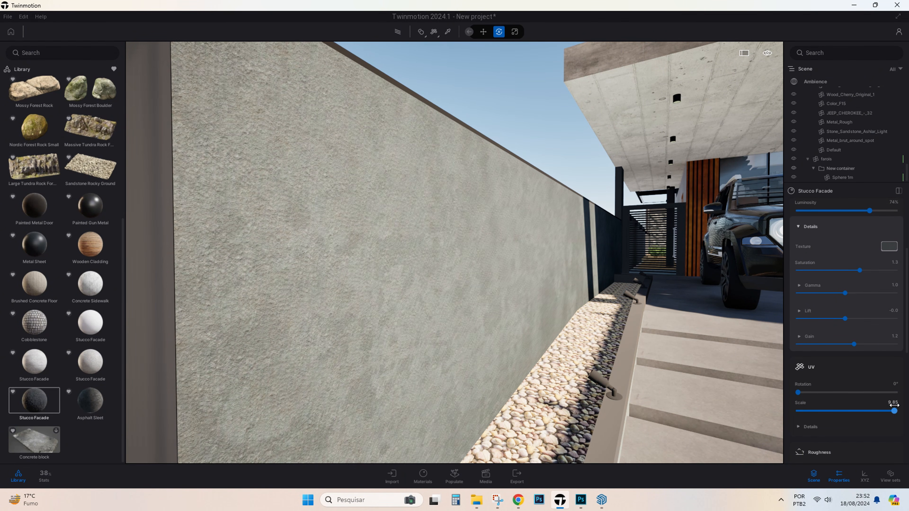
Apply the dark Stucco Facade material to the street-facing side of the boundary wall.
key(s)
key(a)
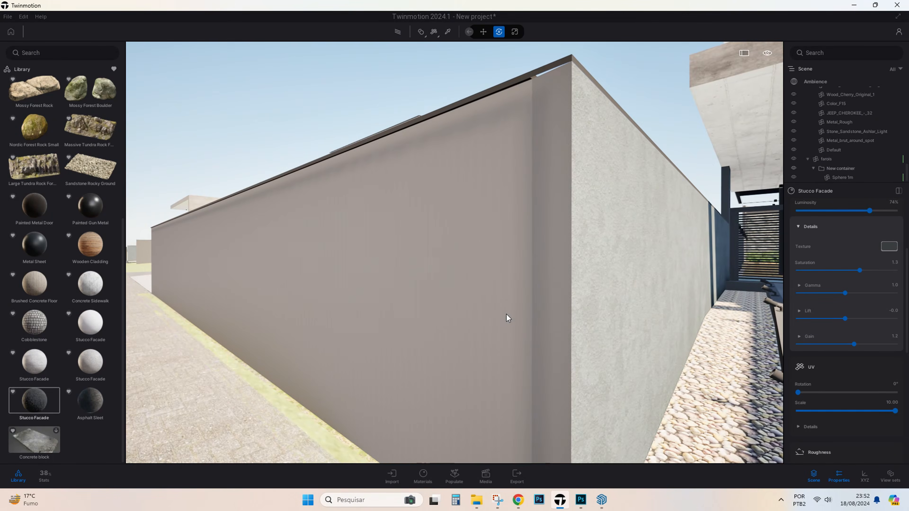
key(d)
key(t)
key(a)
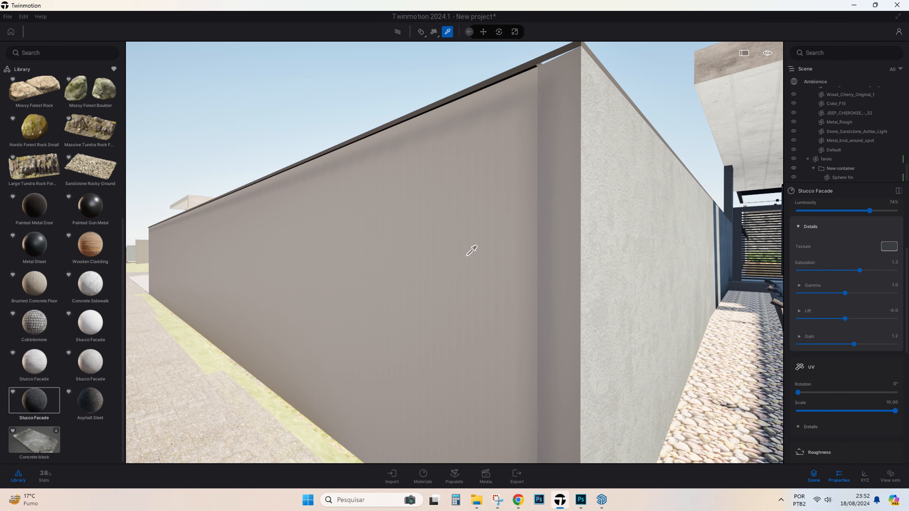
click(574, 256)
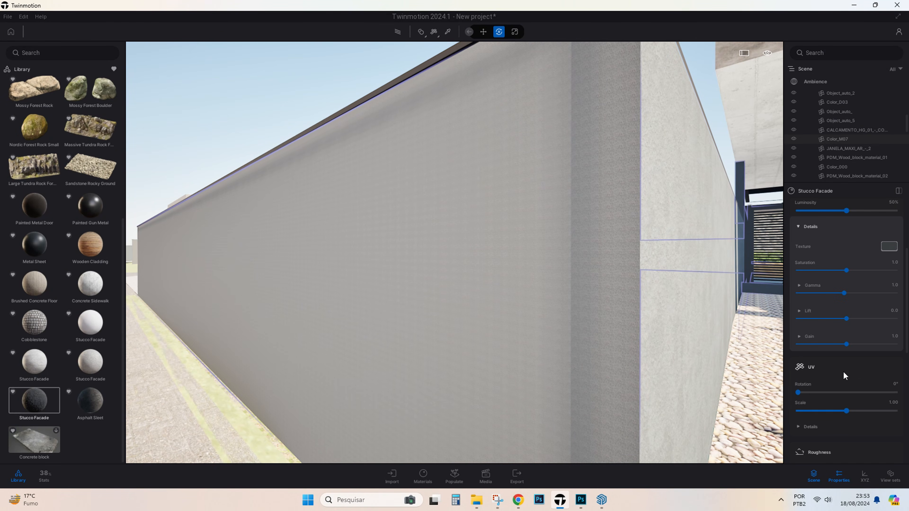
Increase the street-facing wall stucco's UV scale and set its grunge to 40%.
key(s)
scroll(835, 386, down, 1)
scroll(840, 315, up, 3)
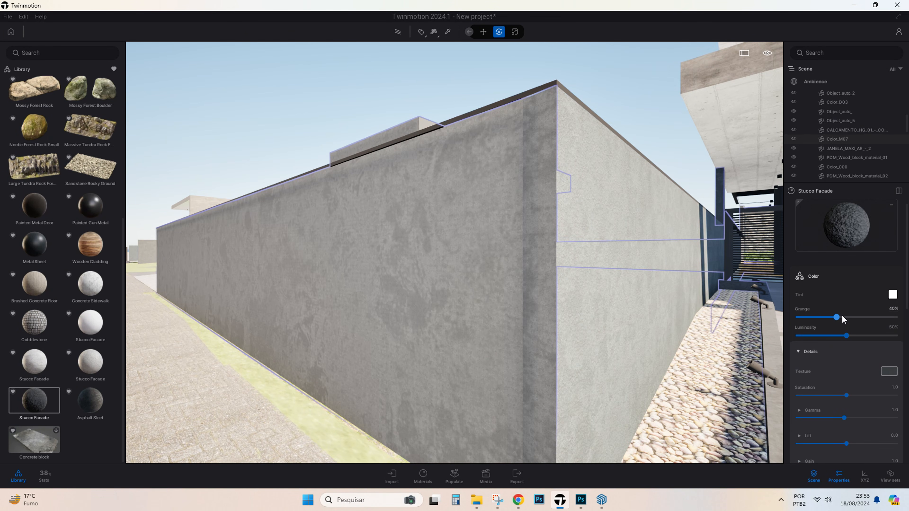
Apply the Painted Gun Metal material to the coping on top of the boundary wall.
scroll(840, 370, down, 3)
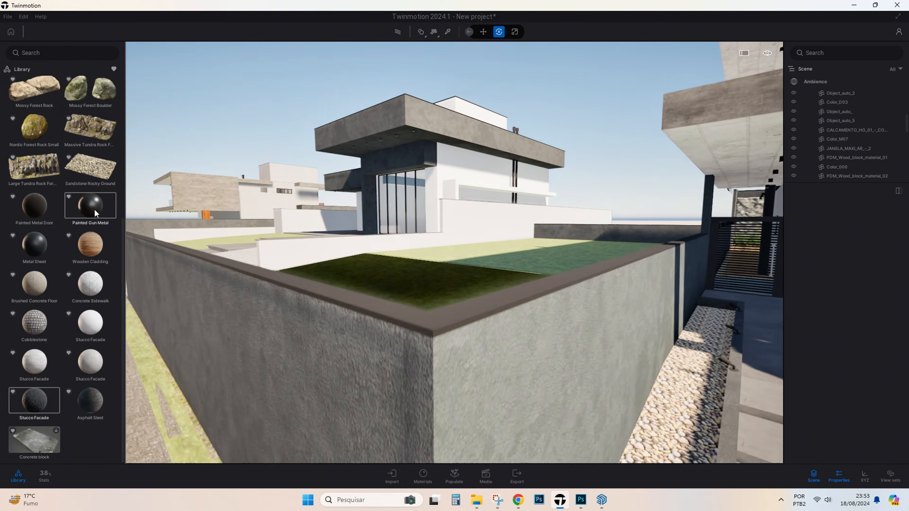
drag(94, 209, 405, 339)
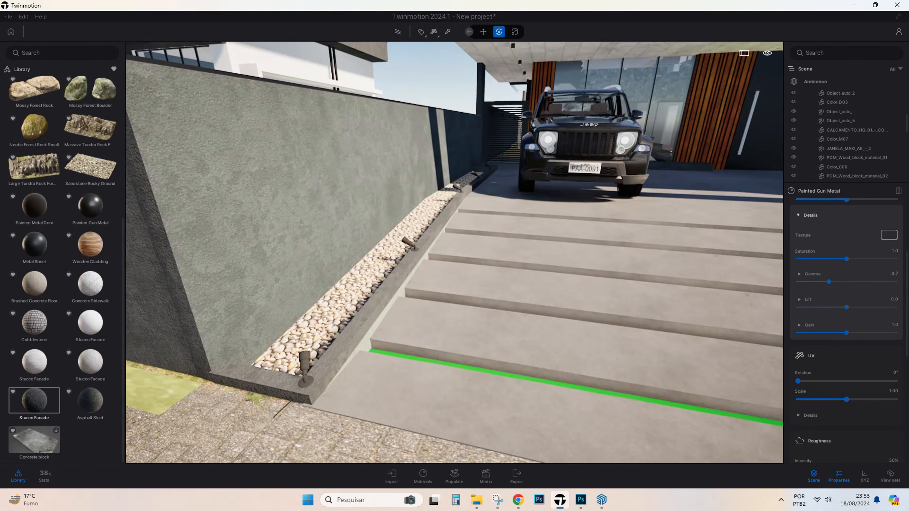
Sample the concrete driveway slab material and set its grunge to 67%.
click(782, 302)
scroll(798, 305, up, 4)
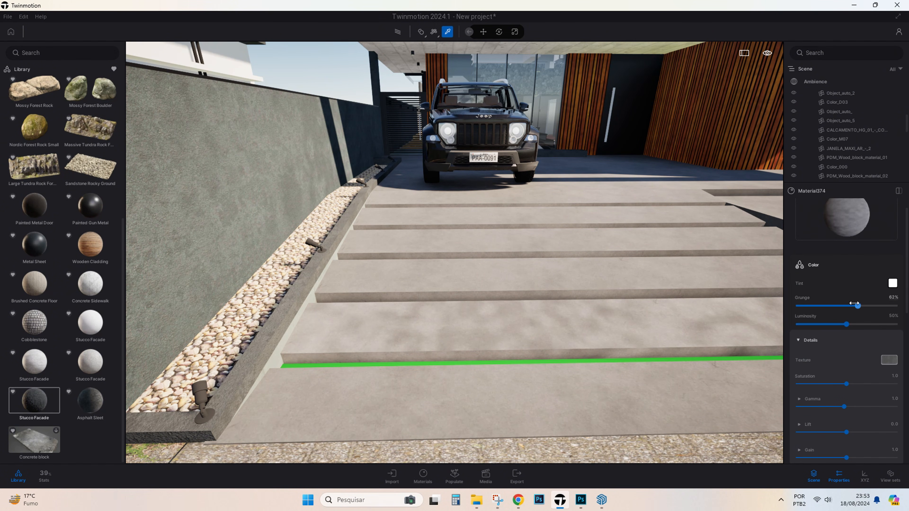
drag(799, 305, 863, 306)
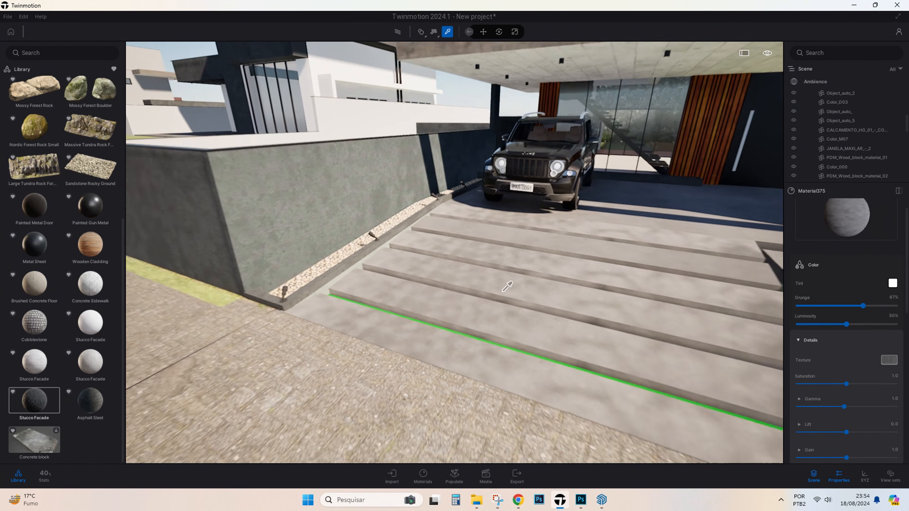
Set the UV scale of the entrance wall's Narrow Wooden Strips Facade material to 1.
right_drag(501, 293, 408, 305)
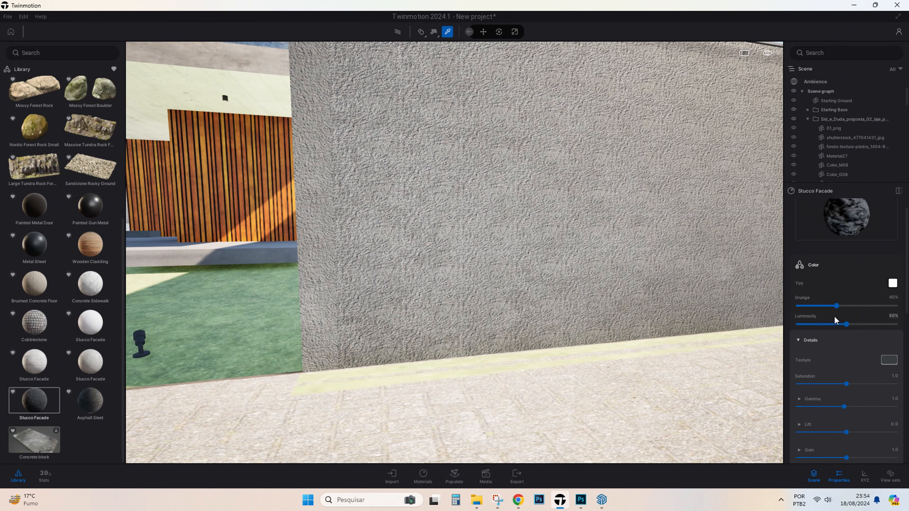
scroll(837, 322, down, 3)
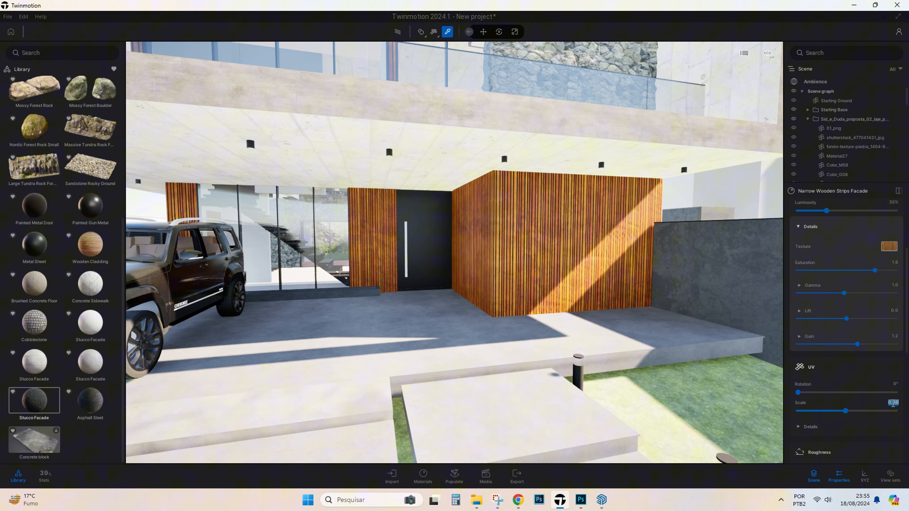
text(1)
key(Return)
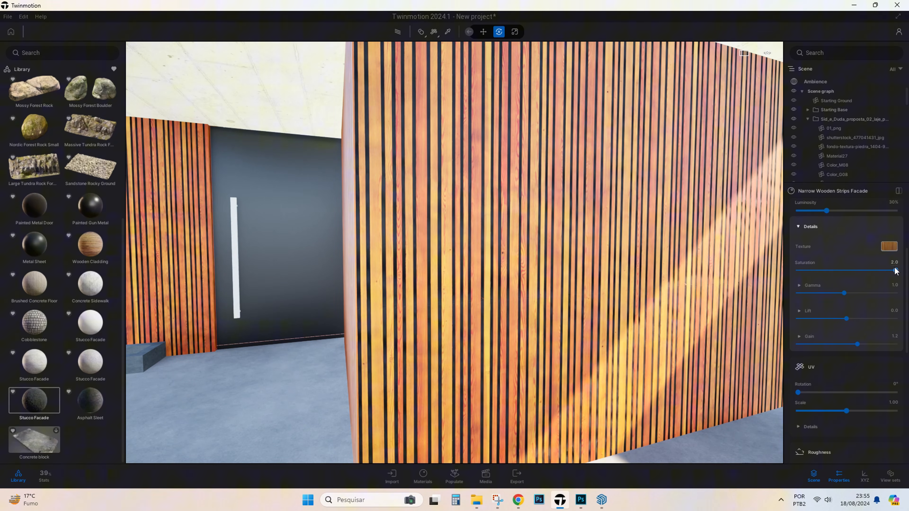
Give the entrance wall's Narrow Wooden Strips Facade material a darker orange tint and set its saturation to 1.0.
scroll(896, 271, up, 3)
click(892, 260)
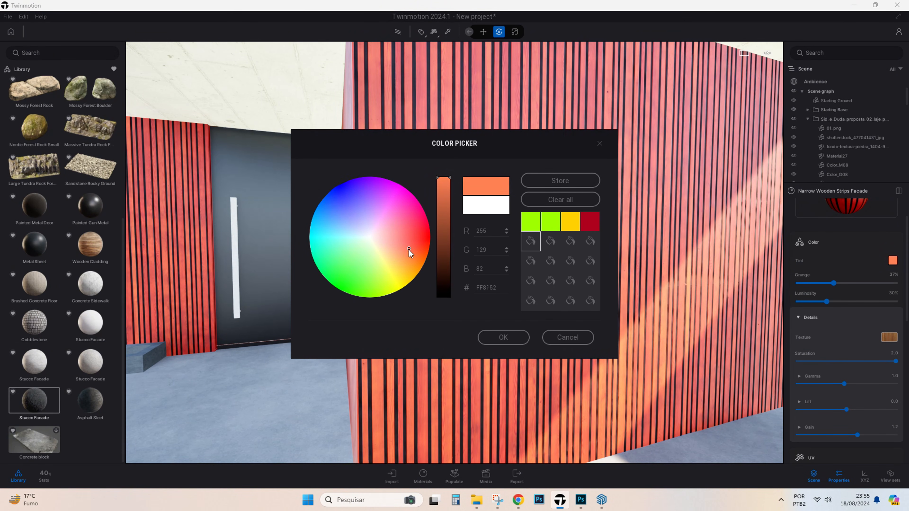
click(445, 195)
click(408, 249)
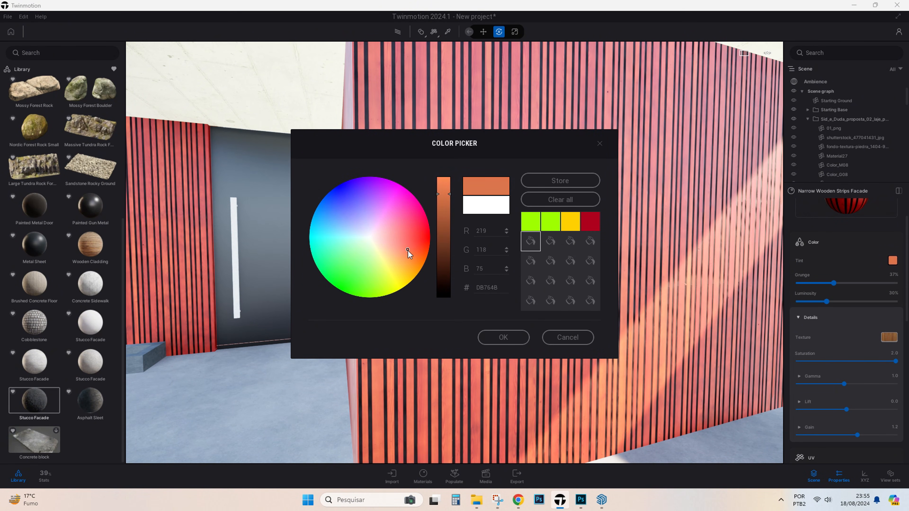
click(505, 337)
drag(895, 361, 846, 361)
scroll(569, 297, down, 10)
scroll(430, 247, up, 5)
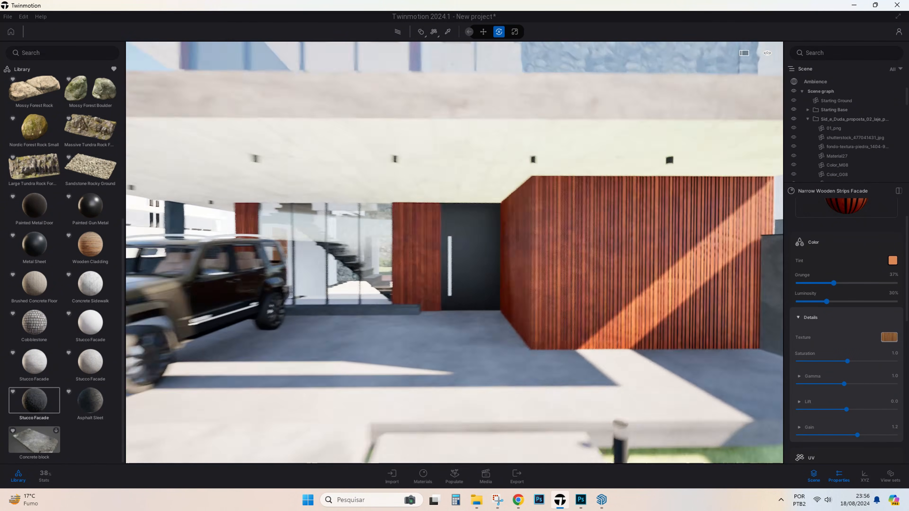
Apply the Painted Metal Door material to the entrance door and adjust its UV scale.
scroll(429, 247, up, 5)
drag(38, 243, 684, 297)
scroll(693, 407, up, 5)
drag(895, 445, 892, 445)
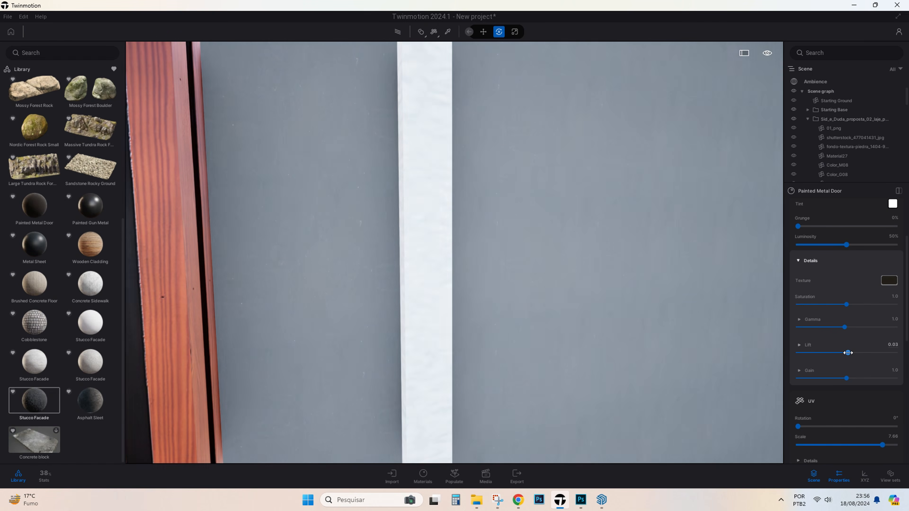
scroll(857, 409, down, 5)
scroll(855, 410, down, 2)
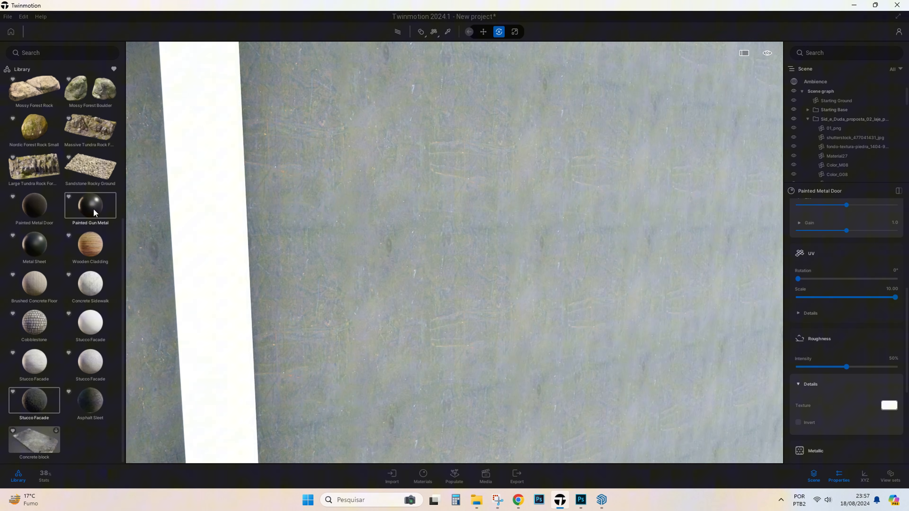
click(846, 297)
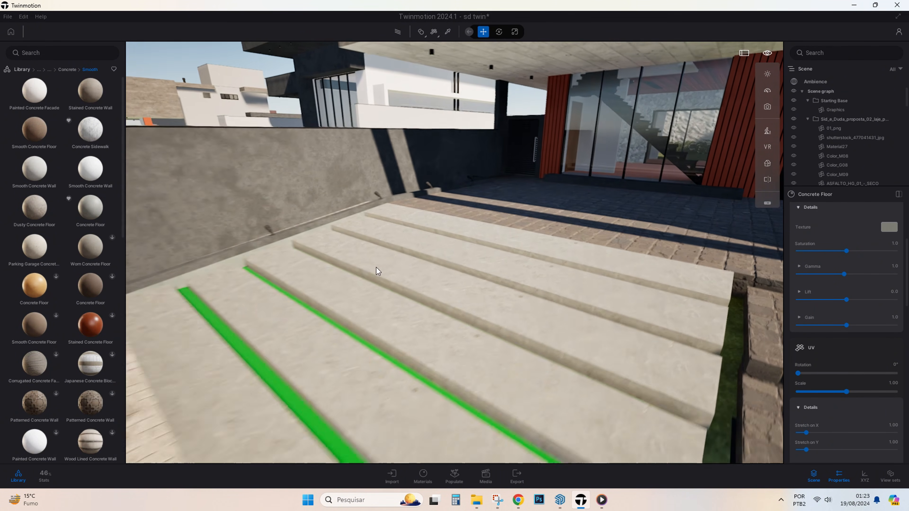
Set the concrete driveway slabs' Concrete Floor grunge to 84% and vary the texture stretch to 1.08 on X and 1.22 on Y.
click(400, 363)
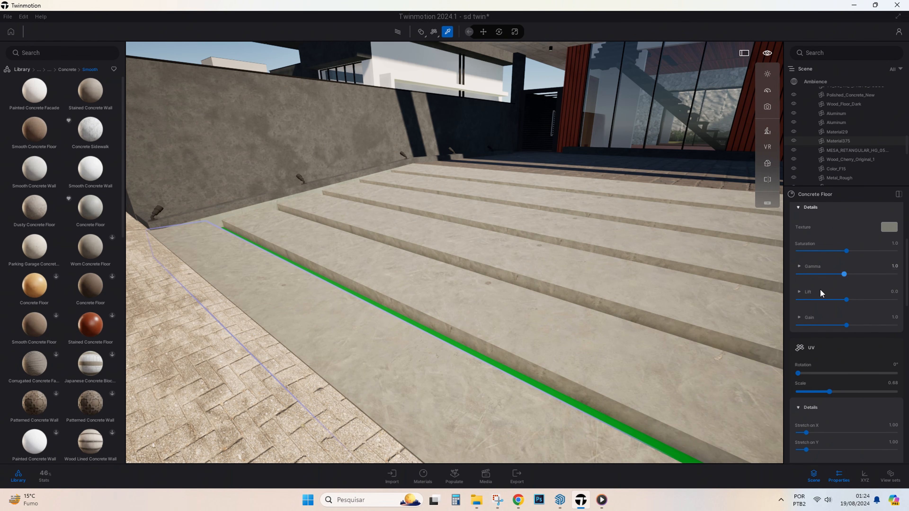
scroll(820, 292, up, 3)
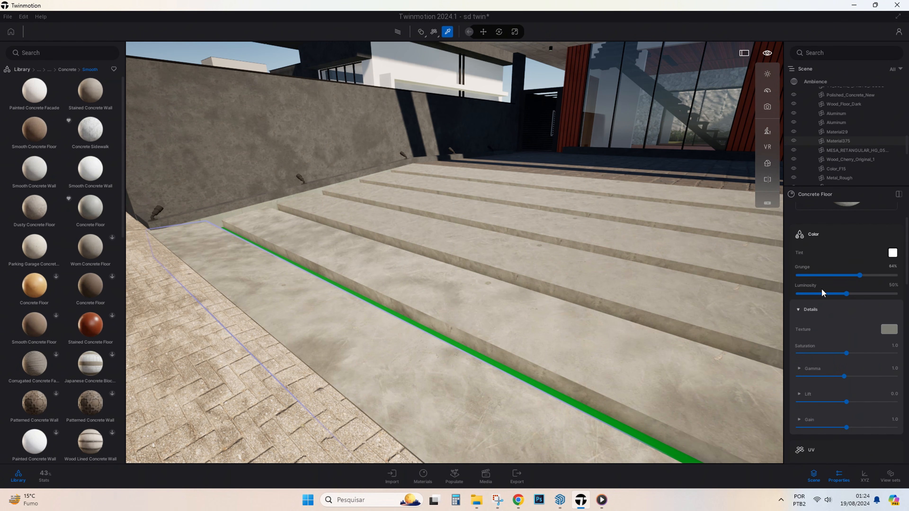
scroll(813, 426, down, 3)
scroll(817, 397, down, 3)
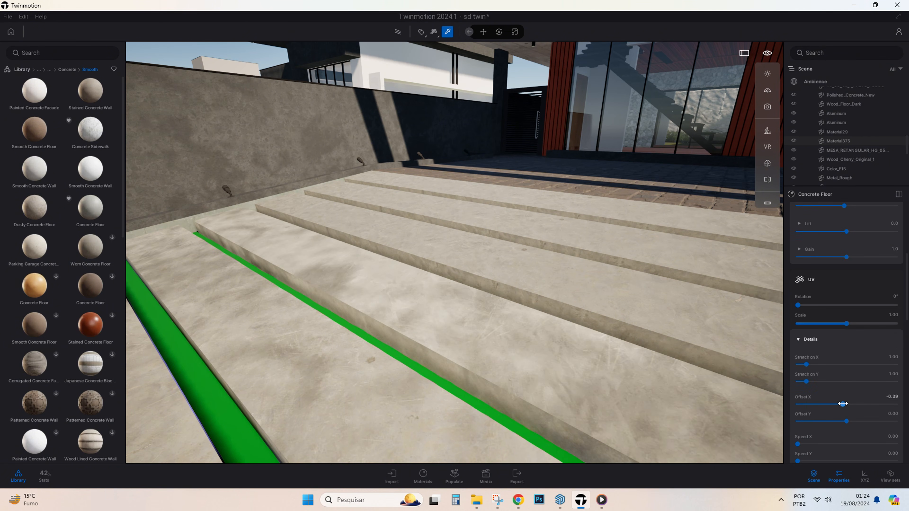
scroll(847, 322, up, 5)
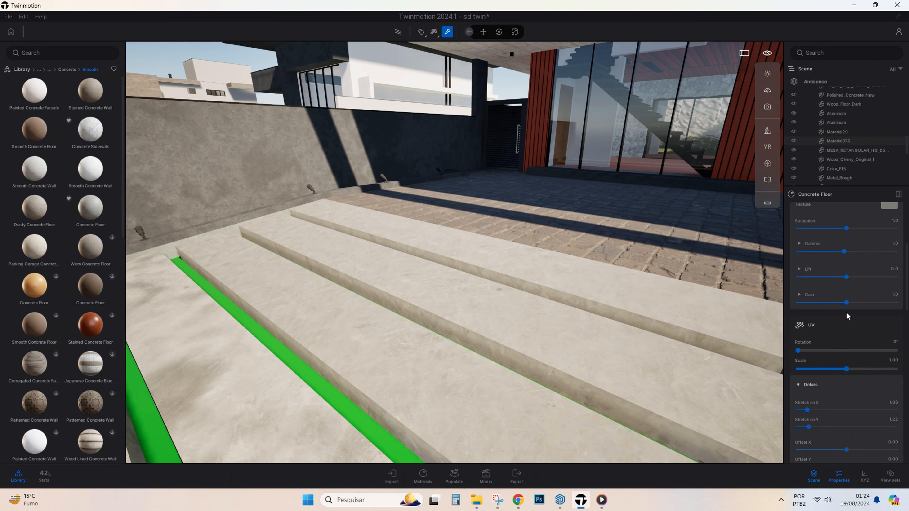
Set one driveway slab's saturation and gamma to 0.9 and raise the slabs' Concrete Floor grunge, up to 100%.
drag(841, 350, 838, 350)
key(s)
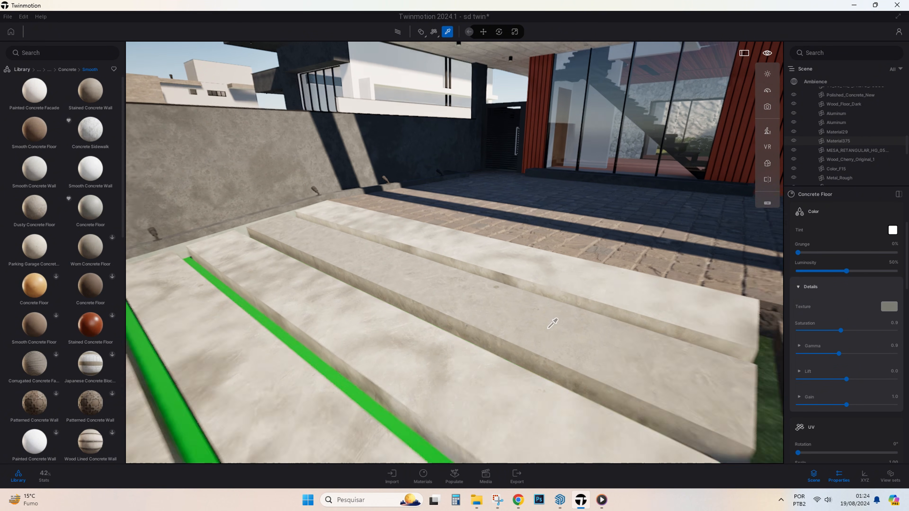
scroll(815, 315, up, 1)
drag(798, 297, 850, 298)
key(s)
key(a)
key(s)
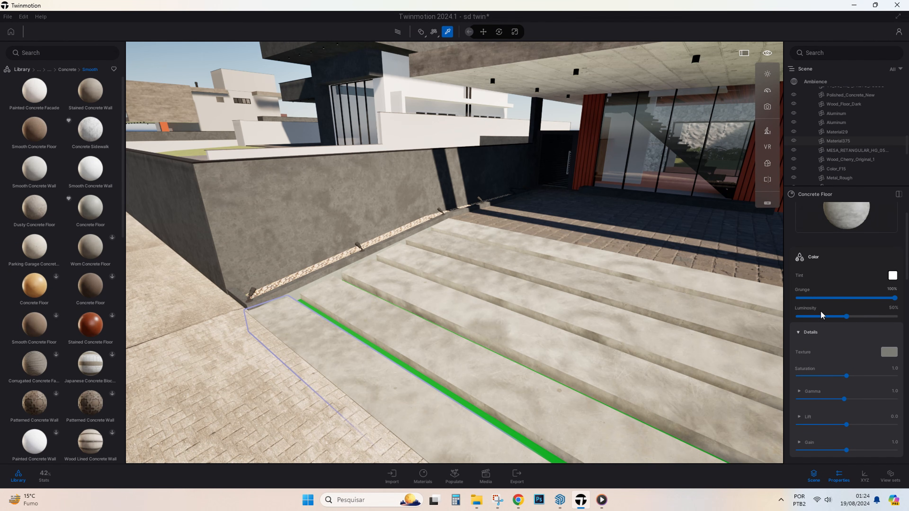
Apply the Concrete Floor material to the stepped entrance path beside the driveway slabs.
scroll(821, 438, down, 7)
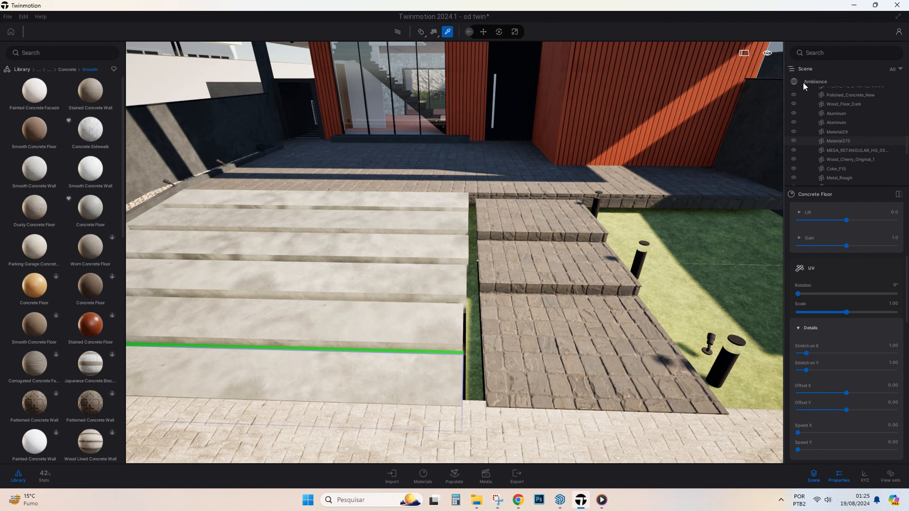
scroll(834, 257, up, 5)
drag(846, 229, 569, 334)
key(d)
key(w)
right_drag(569, 335, 582, 307)
key(s)
Open the Populate tools for the front garden and switch to the house model in SketchUp.
click(454, 477)
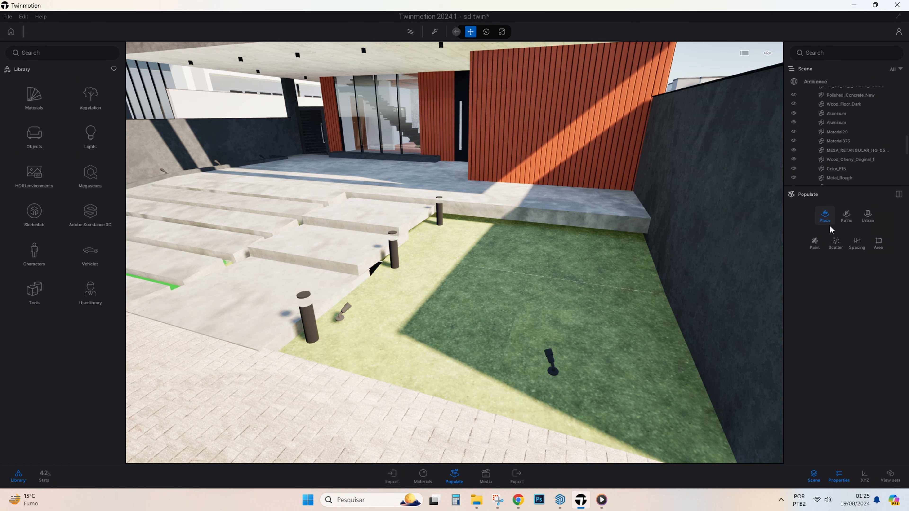
key(e)
mouse_move(425, 266)
right_down()
mouse_move(497, 290)
mouse_move(483, 304)
right_up()
click(561, 503)
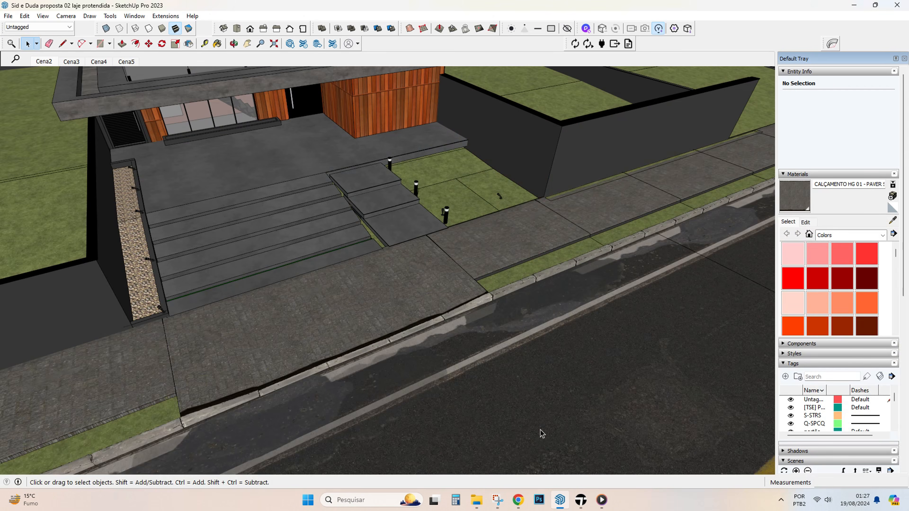
Try painting the front grass of the neighbouring lots with Color H08.
mouse_move(540, 429)
middle_down()
mouse_move(543, 203)
mouse_move(578, 204)
middle_up()
double_click(572, 257)
click(573, 258)
key(b)
scroll(866, 308, down, 5)
click(866, 281)
click(558, 314)
key(space)
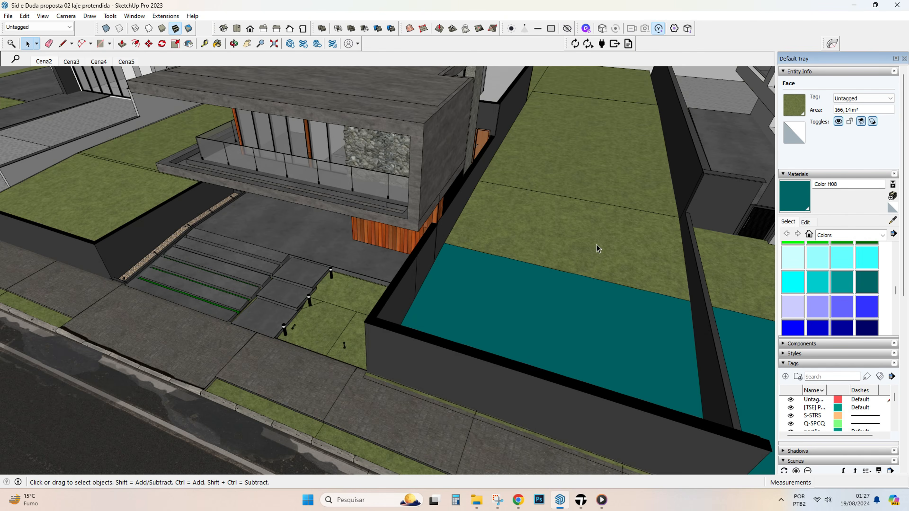
scroll(598, 247, down, 3)
key(space)
double_click(235, 240)
Undo the teal paint on the neighbouring lots' grass.
key(ctrl+z)
key(ctrl+z)
key(ctrl+z)
key(ctrl+z)
key(ctrl+z)
key(ctrl+z)
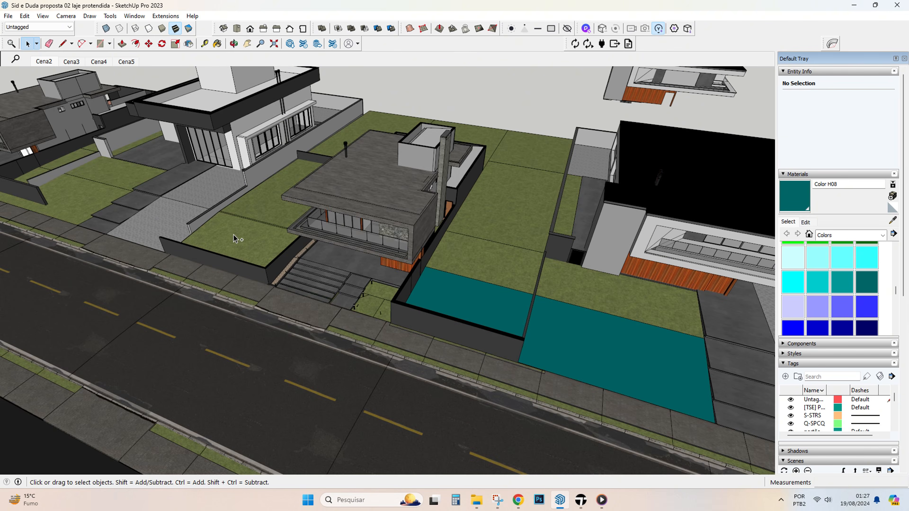
Paint the front garden's lawn faces beside the entrance path with Color H07.
scroll(367, 308, up, 6)
double_click(361, 299)
click(361, 294)
key(b)
click(362, 283)
key(space)
double_click(441, 288)
key(b)
click(454, 291)
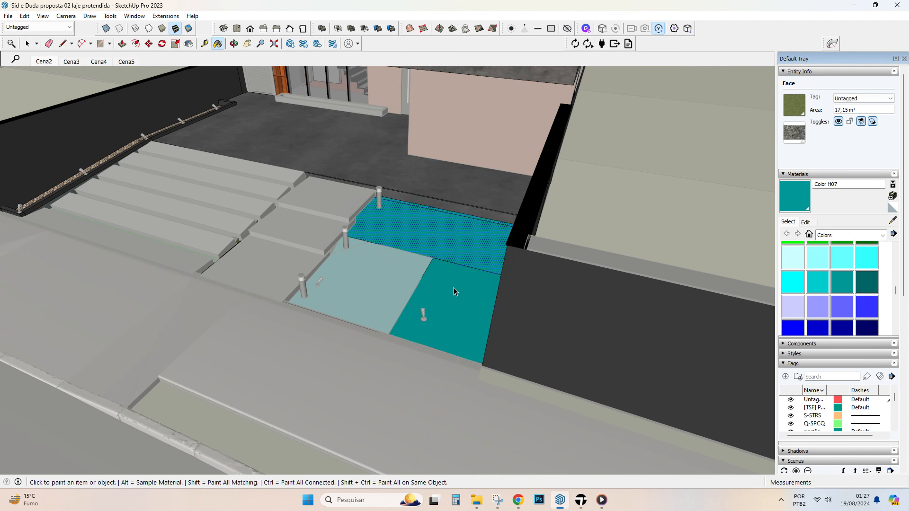
Paint the grass strips between the driveway slabs with Color H07.
key(space)
double_click(341, 298)
key(b)
middle_drag(365, 284, 100, 248)
click(388, 268)
click(459, 270)
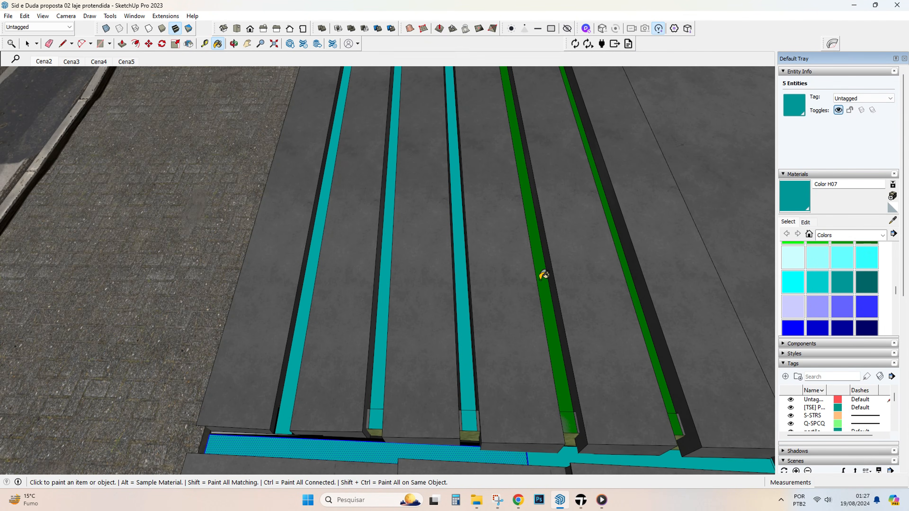
click(543, 274)
click(632, 276)
scroll(548, 275, down, 4)
scroll(501, 358, up, 6)
middle_drag(411, 347, 334, 323)
key(space)
double_click(374, 328)
scroll(374, 328, down, 8)
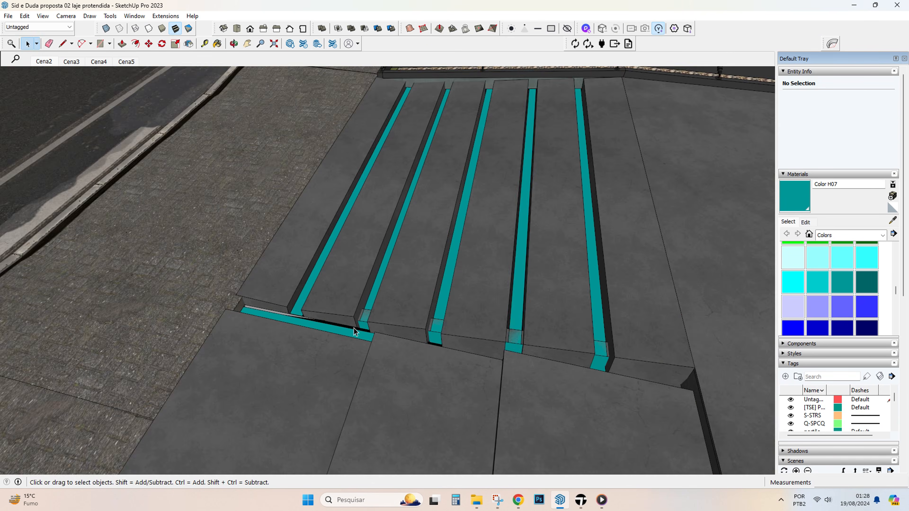
Paint the remaining grass gap by the driveway slabs and the sidewalk's grass verge with Color H07.
scroll(519, 312, up, 3)
middle_drag(519, 312, 691, 333)
double_click(566, 219)
click(566, 218)
key(b)
click(561, 212)
key(space)
scroll(565, 207, down, 5)
double_click(207, 244)
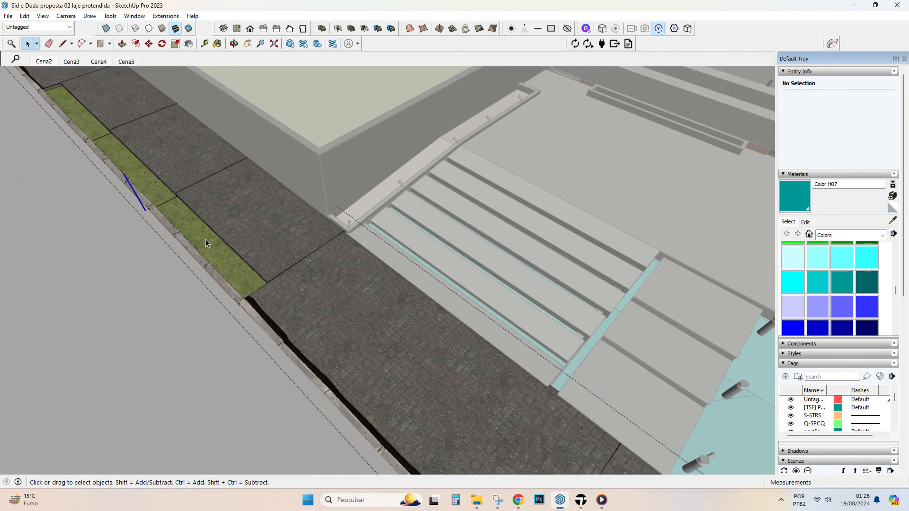
key(b)
click(207, 245)
key(space)
Synchronize the recoloured model and return to the scene in Twinmotion.
middle_drag(255, 290, 469, 222)
scroll(469, 222, up, 4)
click(574, 43)
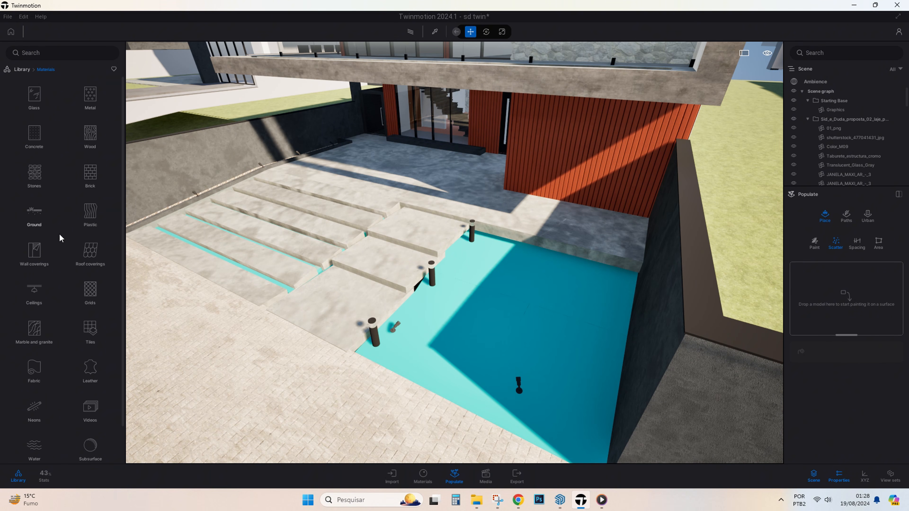
Replace the teal lawn colour with the Grass 5 ground material, after trying Grass 1, and set its UV scale to 10.
click(85, 105)
drag(34, 90, 531, 346)
scroll(856, 393, down, 10)
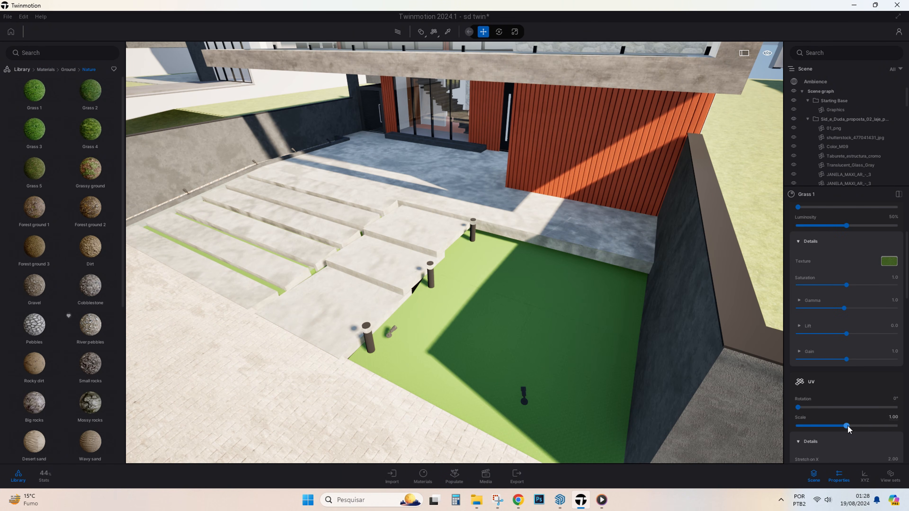
drag(34, 168, 519, 337)
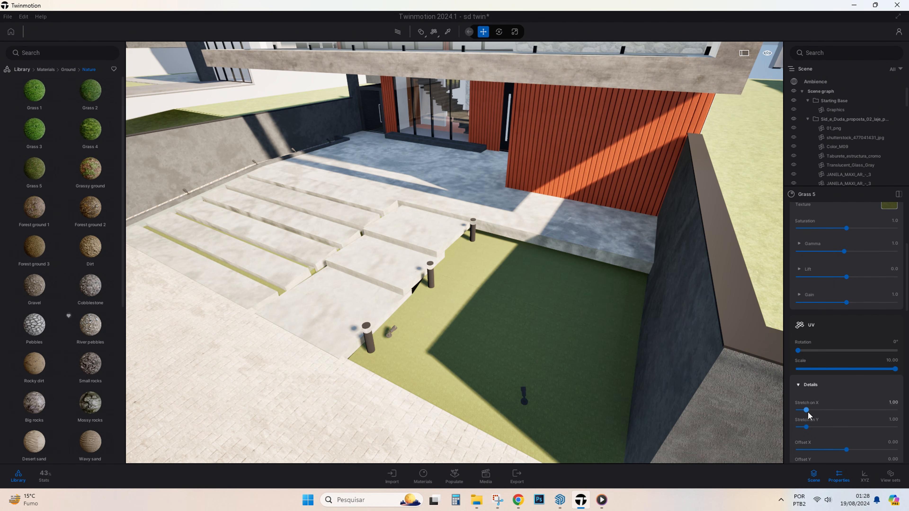
right_drag(440, 325, 479, 324)
Load the Lawn 01 borders detail grass three times into the vegetation Scatter list.
click(22, 69)
click(453, 477)
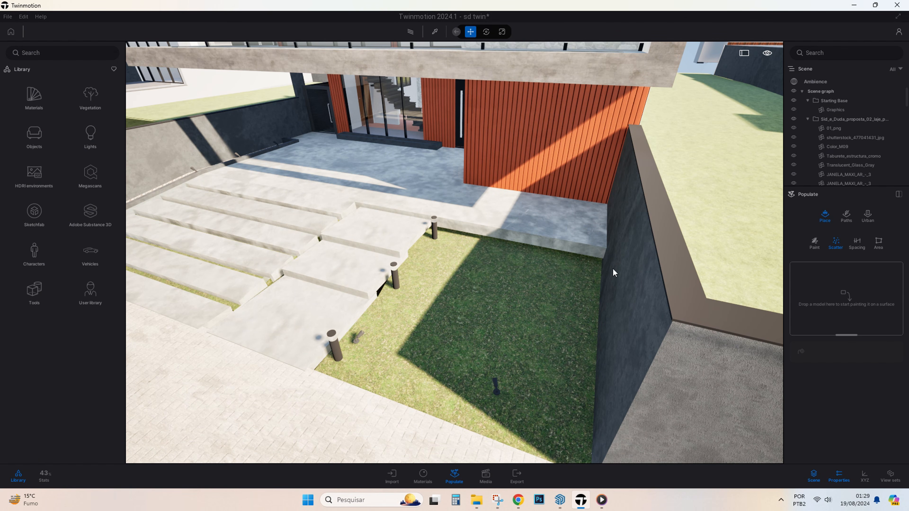
click(34, 178)
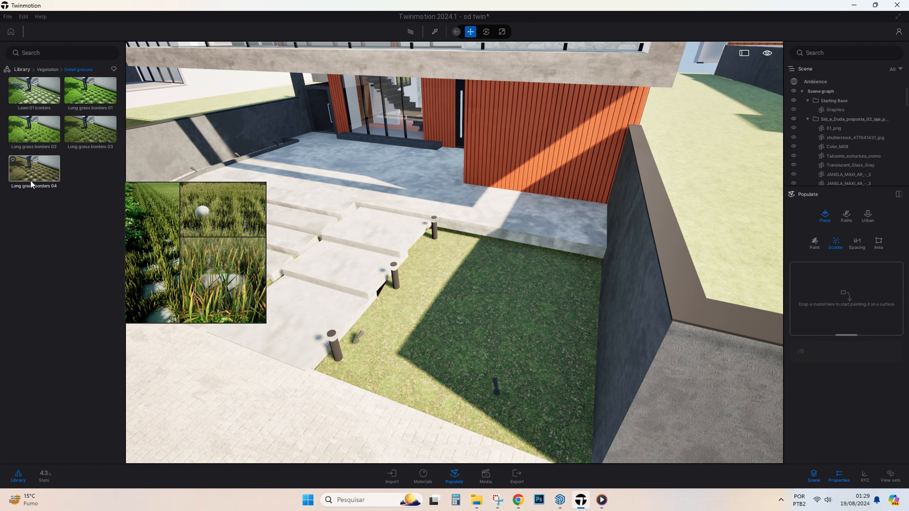
drag(74, 106, 811, 275)
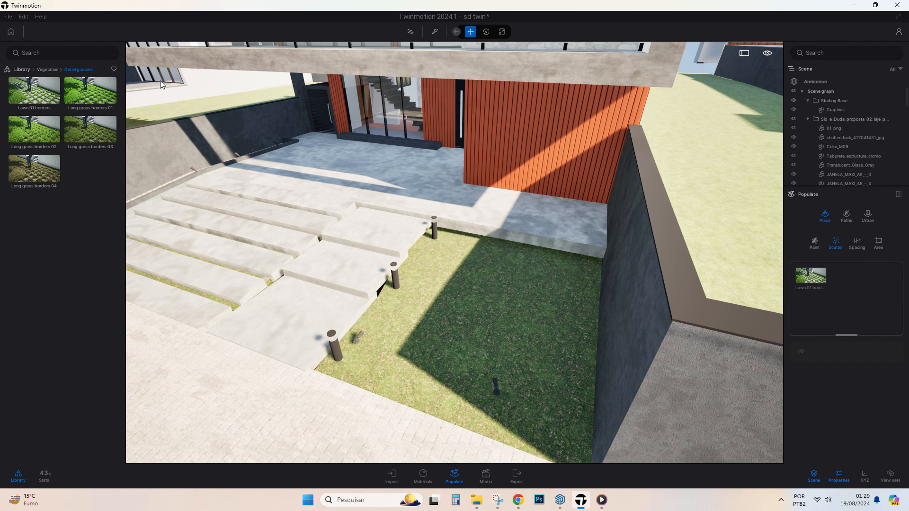
drag(34, 91, 827, 289)
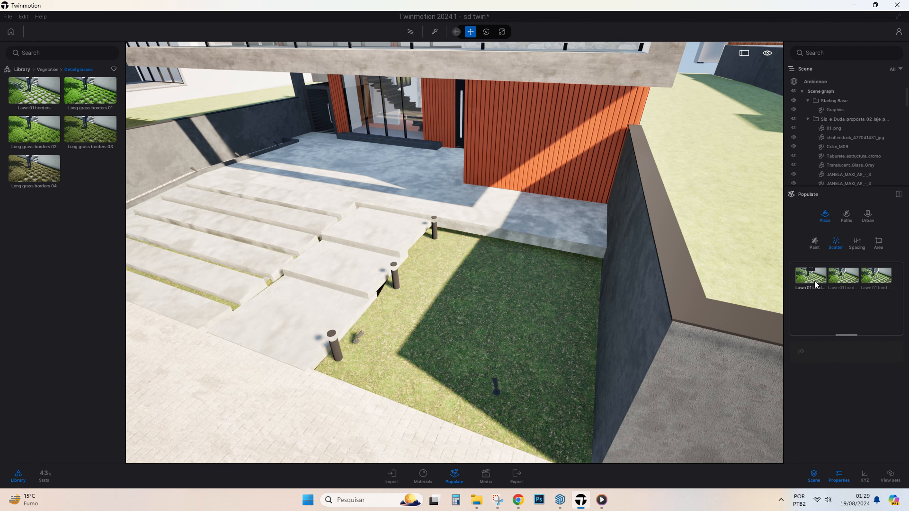
Set the first Lawn 01 borders entry to 46% dryness and 52% stripes, and the second to 17% dryness and 21% stripes.
click(800, 428)
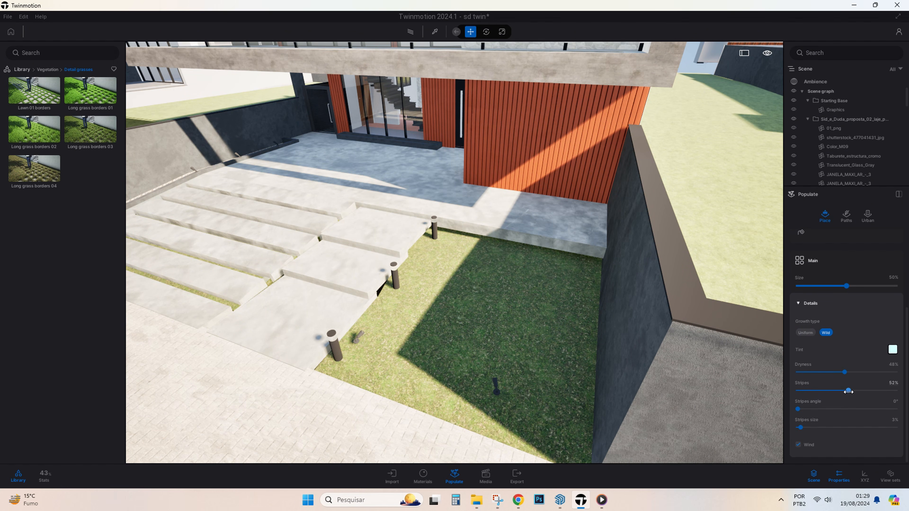
scroll(835, 232, up, 5)
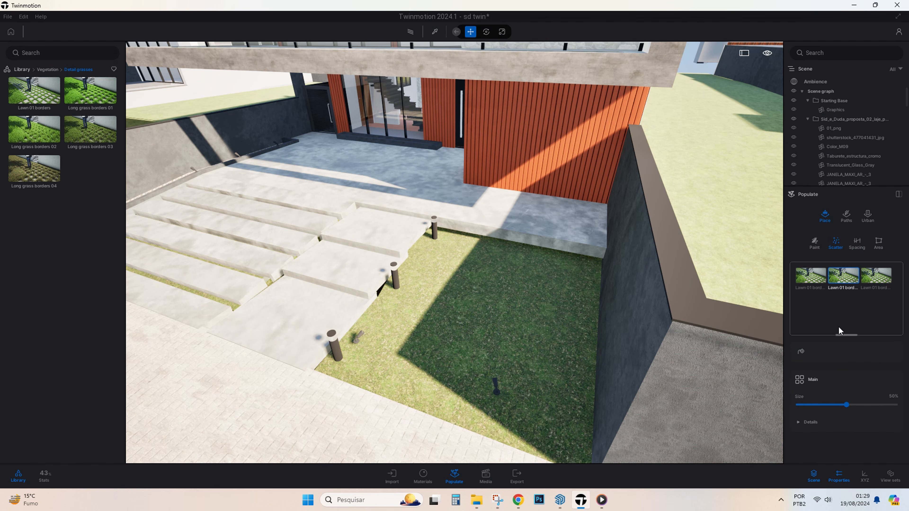
scroll(816, 422, down, 3)
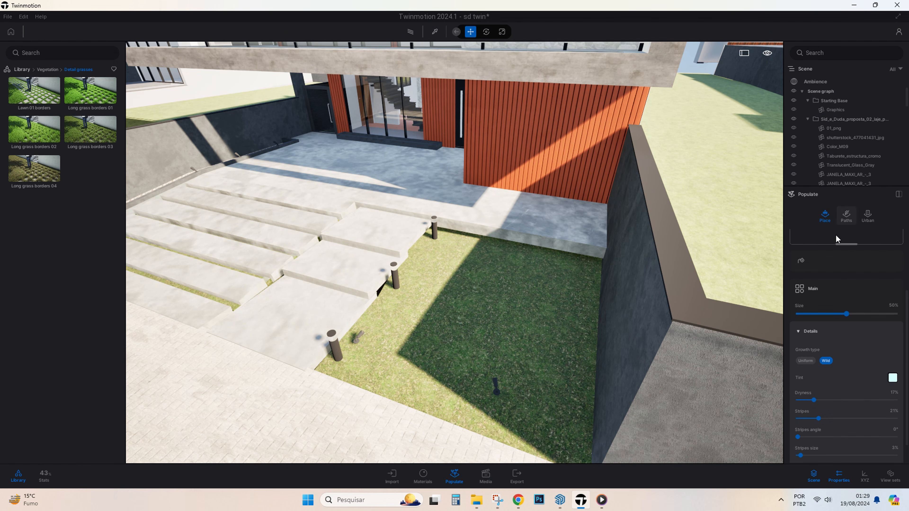
scroll(836, 239, up, 3)
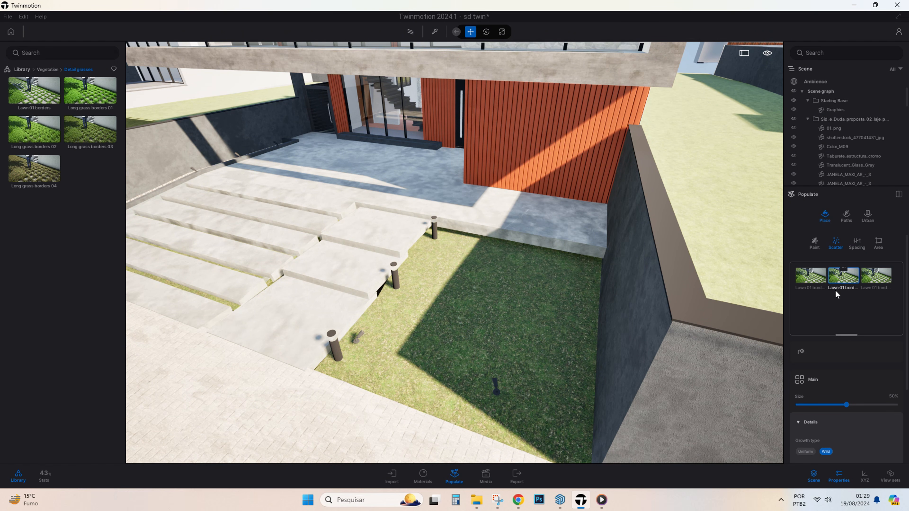
Darken the tint of the remaining Lawn 01 borders entry to 7A9090.
click(796, 422)
scroll(833, 418, down, 3)
click(892, 390)
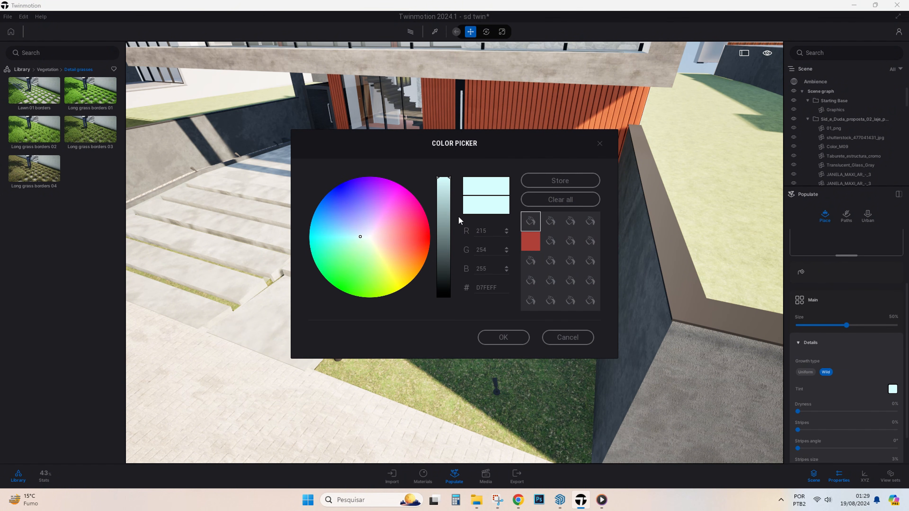
drag(442, 278, 447, 232)
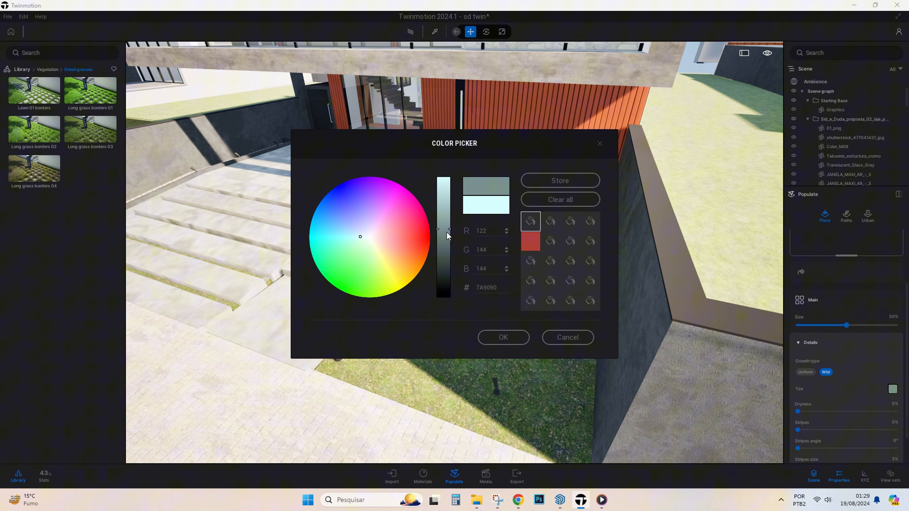
click(501, 338)
scroll(877, 306, up, 3)
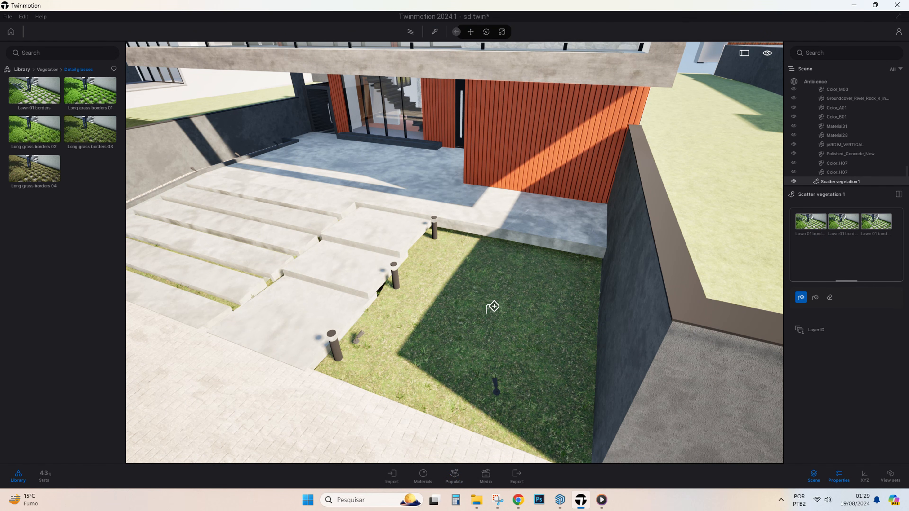
Examine the scattered grass blades on the front lawn, between the concrete pavers and in the sidewalk strip.
key(w)
key(q)
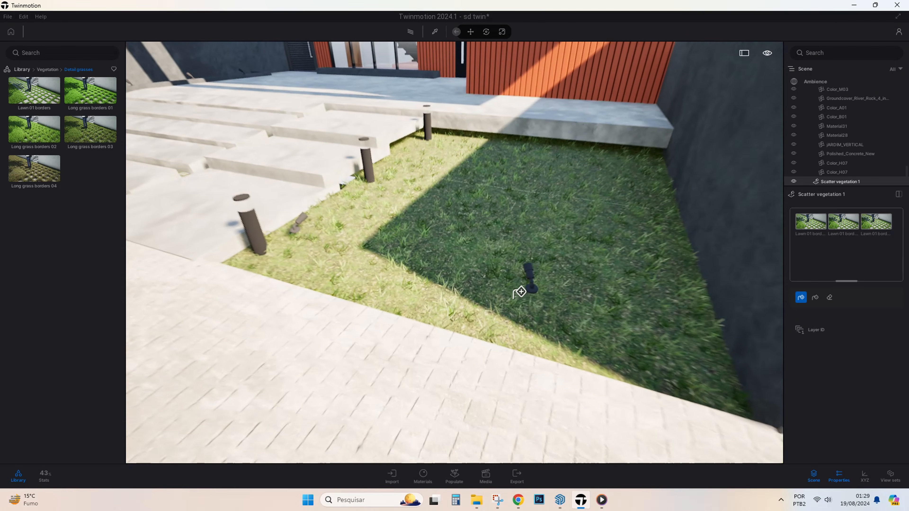
key(w)
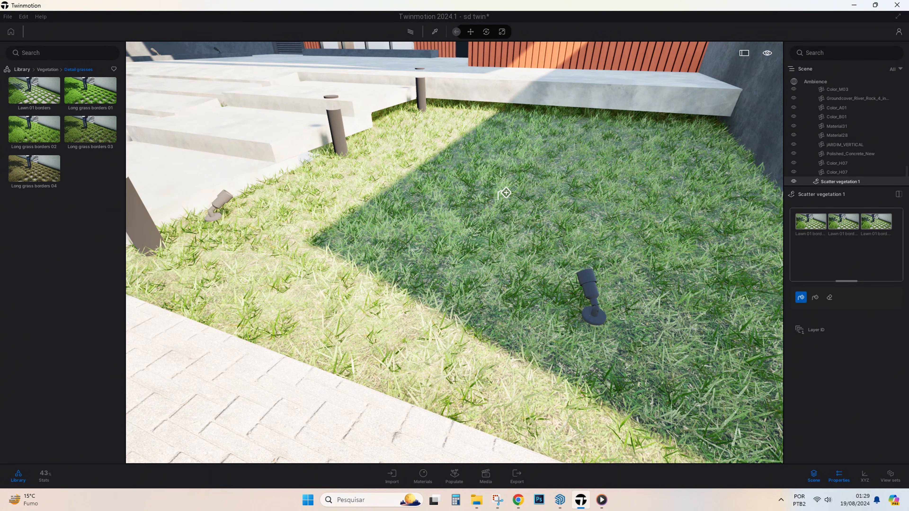
right_drag(504, 193, 594, 310)
key(e)
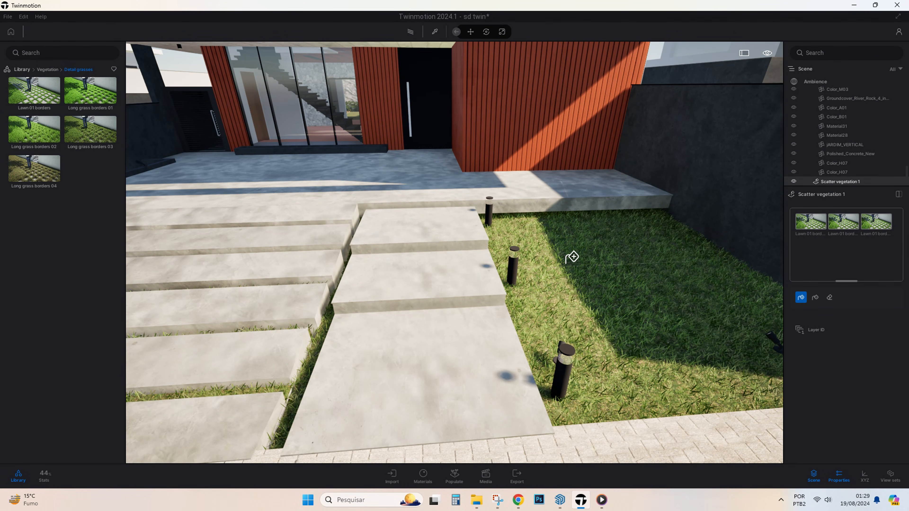
scroll(604, 296, down, 5)
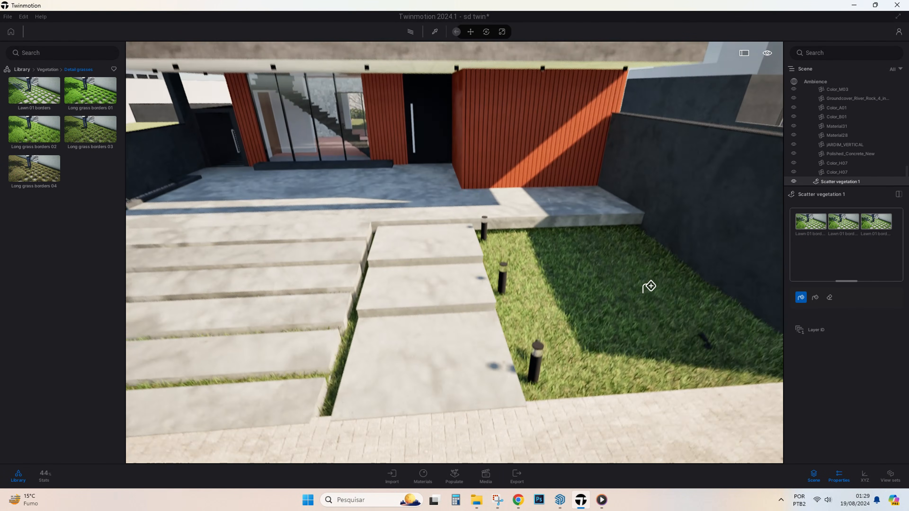
middle_drag(644, 292, 584, 318)
mouse_move(584, 318)
right_down()
mouse_move(569, 308)
mouse_move(680, 306)
mouse_move(660, 285)
mouse_move(437, 304)
mouse_move(431, 315)
mouse_move(594, 321)
right_up()
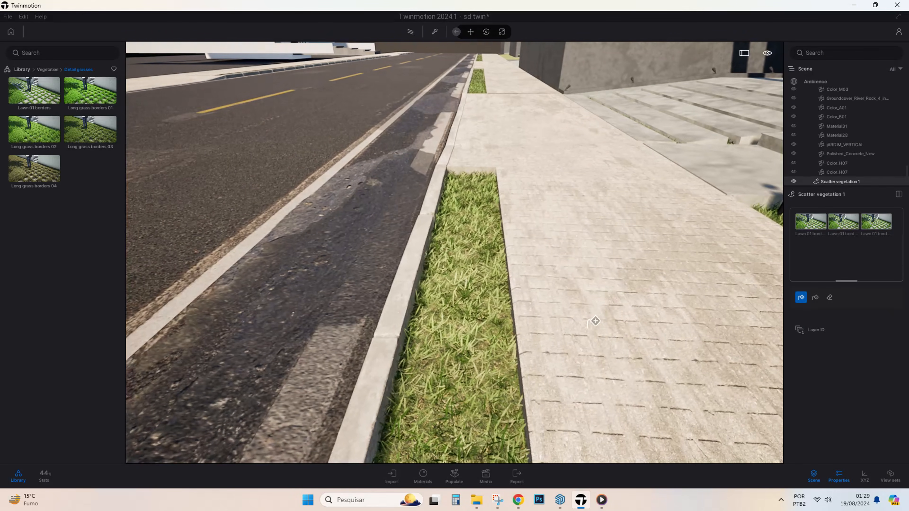
right_drag(464, 309, 467, 386)
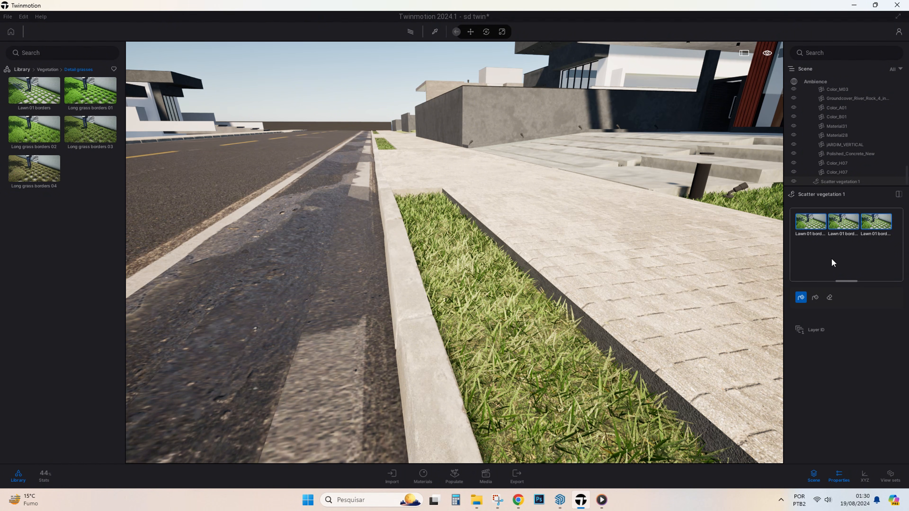
Select all three Lawn 01 borders entries of the scatter and set their size to 62%.
key(Escape)
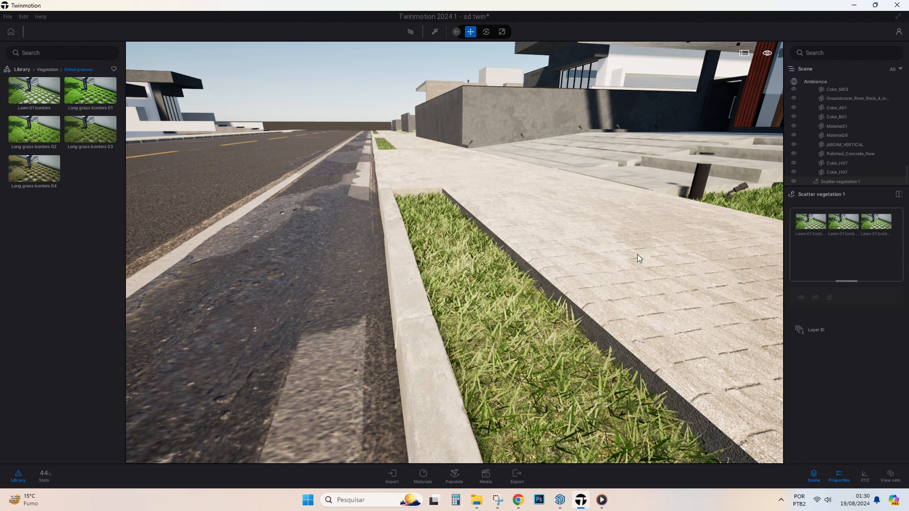
key(d)
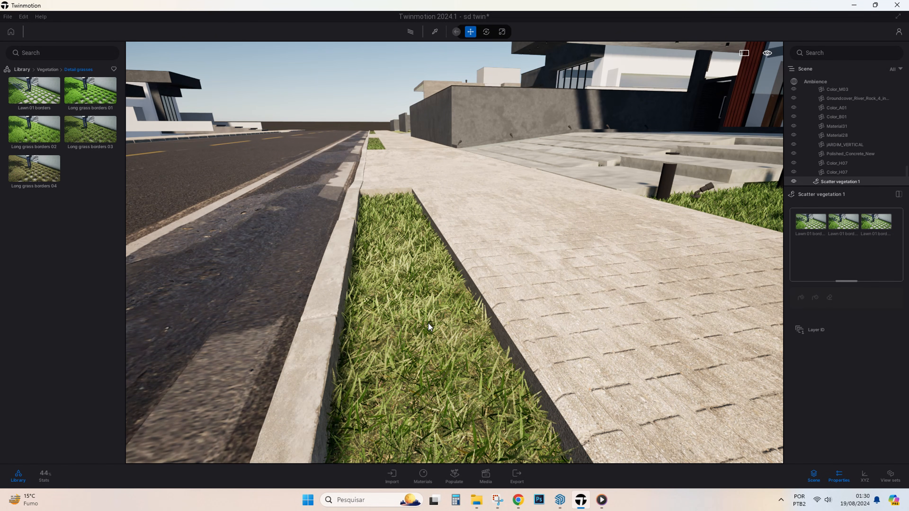
click(426, 301)
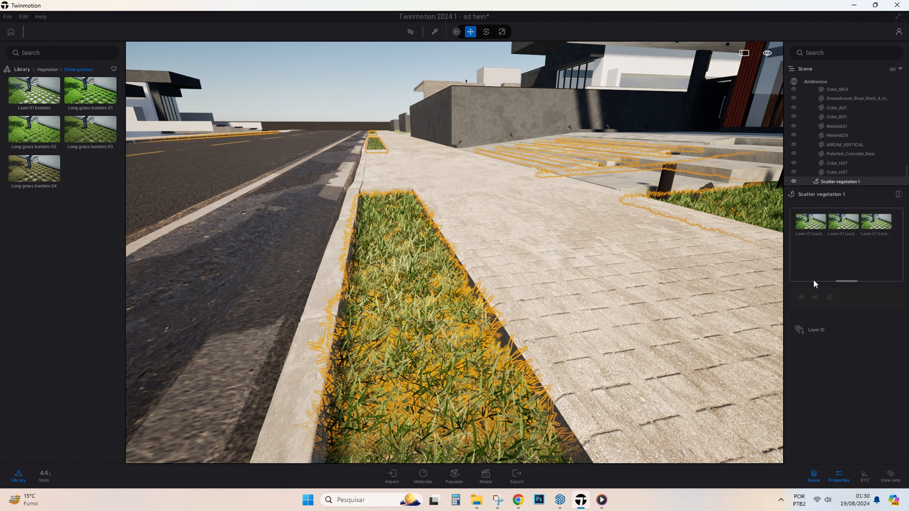
right_click(812, 219)
click(816, 202)
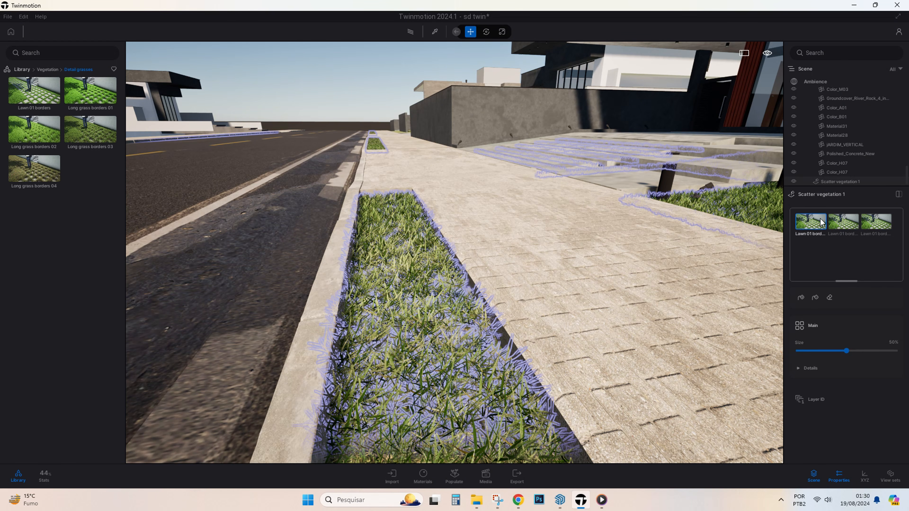
ctrl+click(853, 222)
ctrl+click(882, 224)
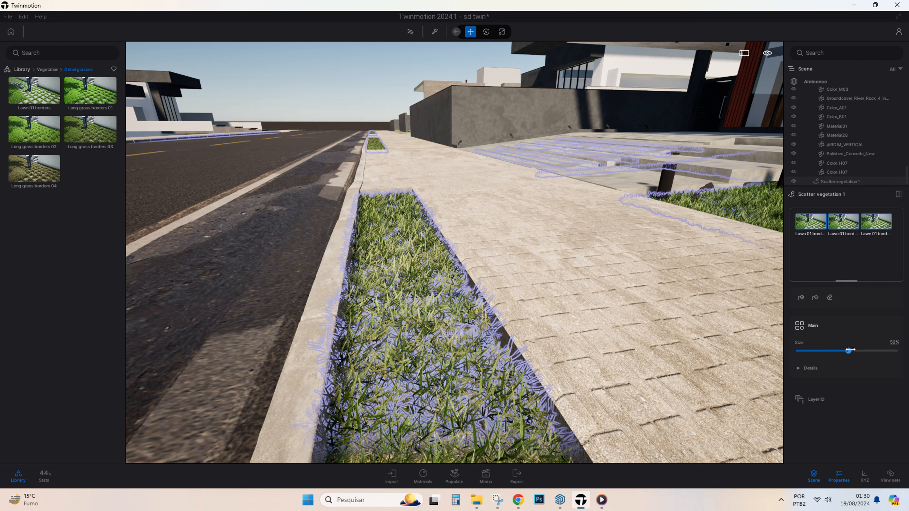
drag(850, 350, 858, 343)
Activate surface filling for the three resized Lawn 01 borders grasses over the front lawn.
right_drag(502, 295, 673, 261)
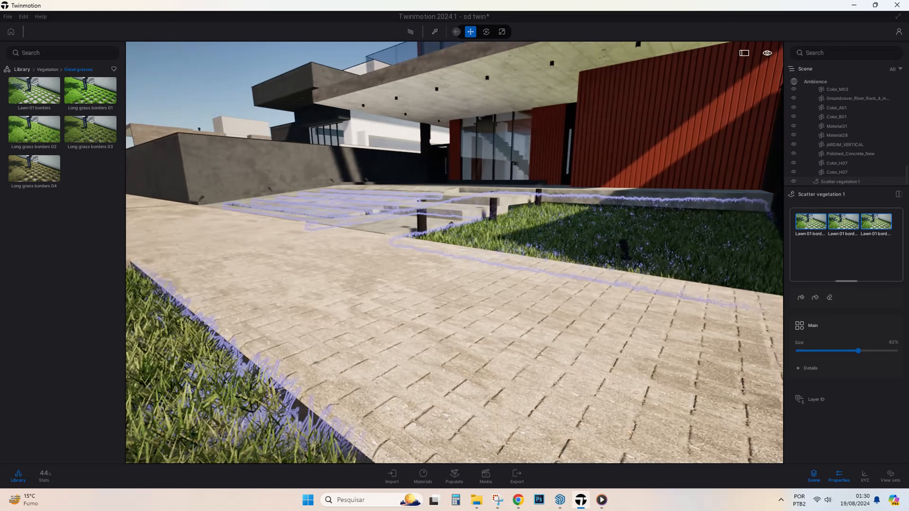
scroll(483, 304, up, 6)
middle_drag(478, 289, 446, 436)
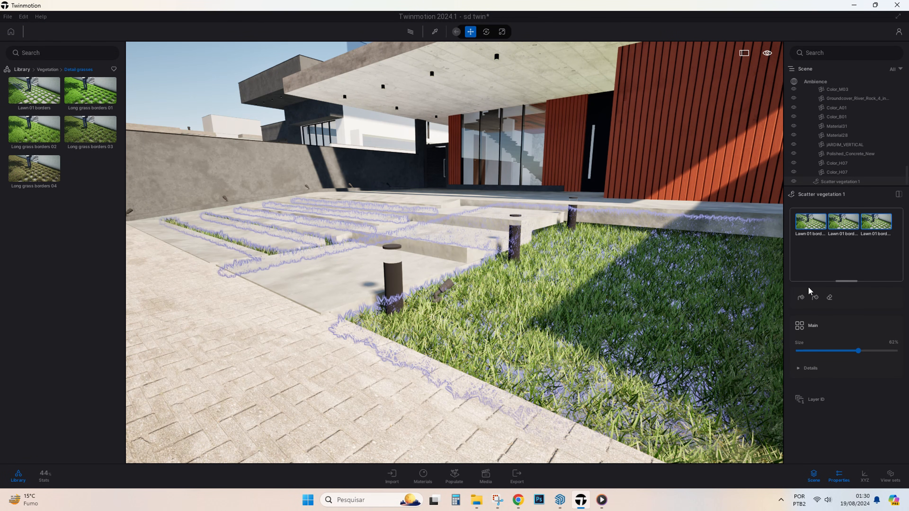
click(800, 298)
scroll(630, 252, up, 4)
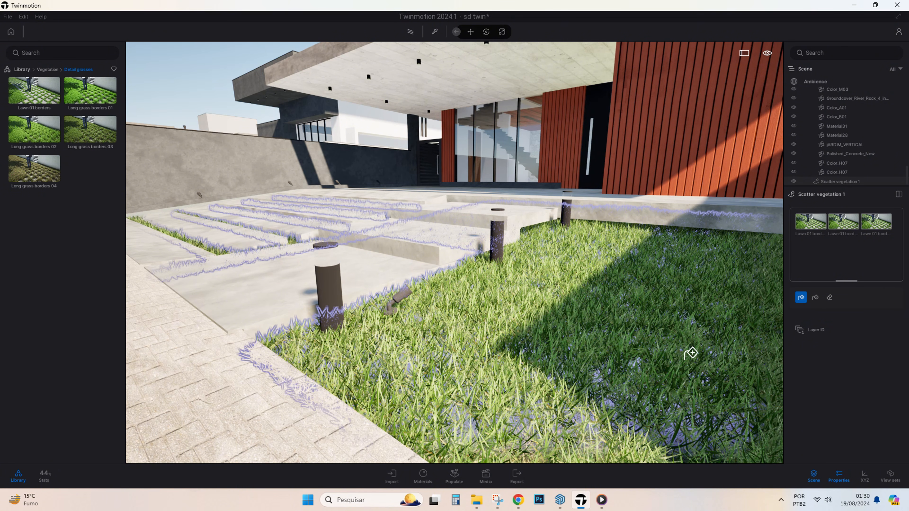
Inspect the density and coverage of the taller grass on the front lawn, close up and from the sidewalk.
key(d)
right_drag(691, 353, 674, 327)
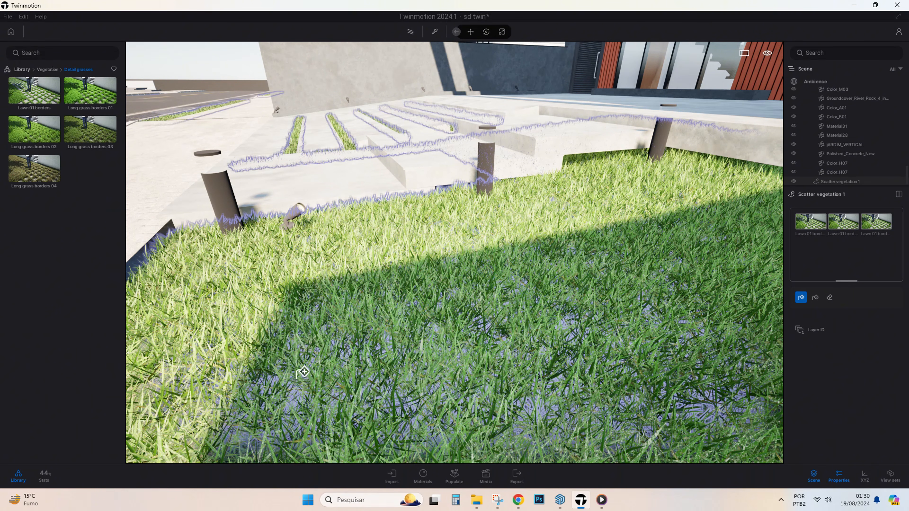
key(a)
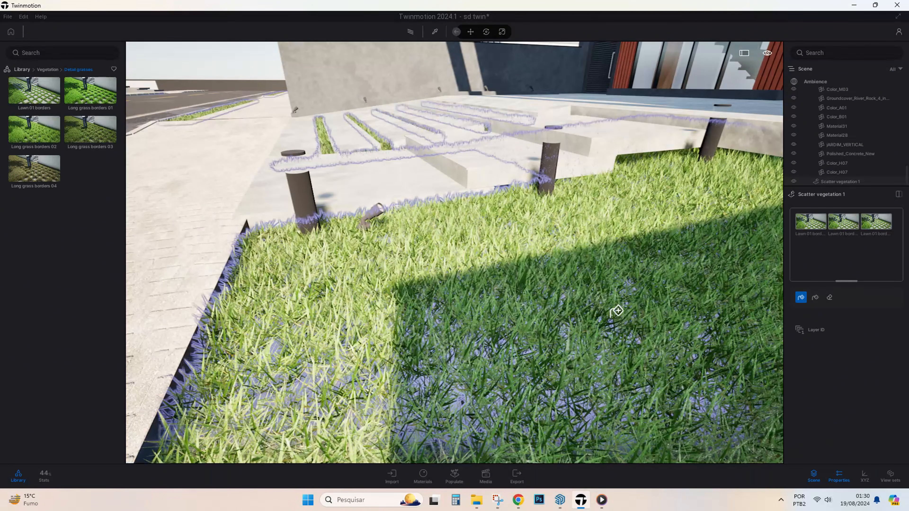
key(a)
right_drag(555, 307, 676, 286)
key(s)
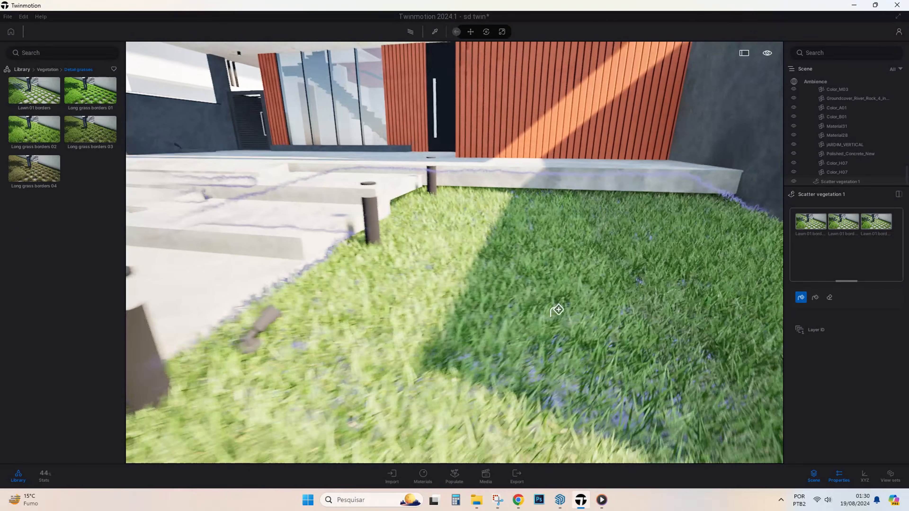
right_drag(556, 309, 601, 276)
key(s)
key(a)
key(q)
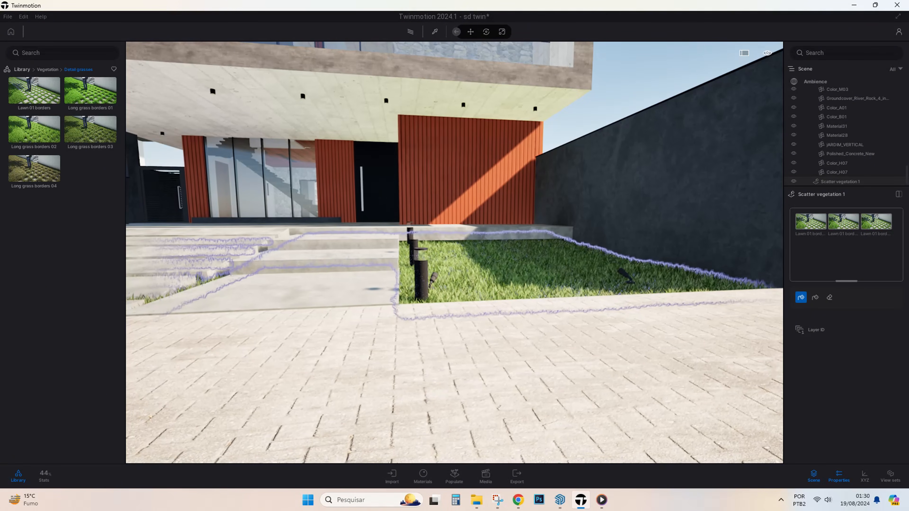
key(w)
key(w)
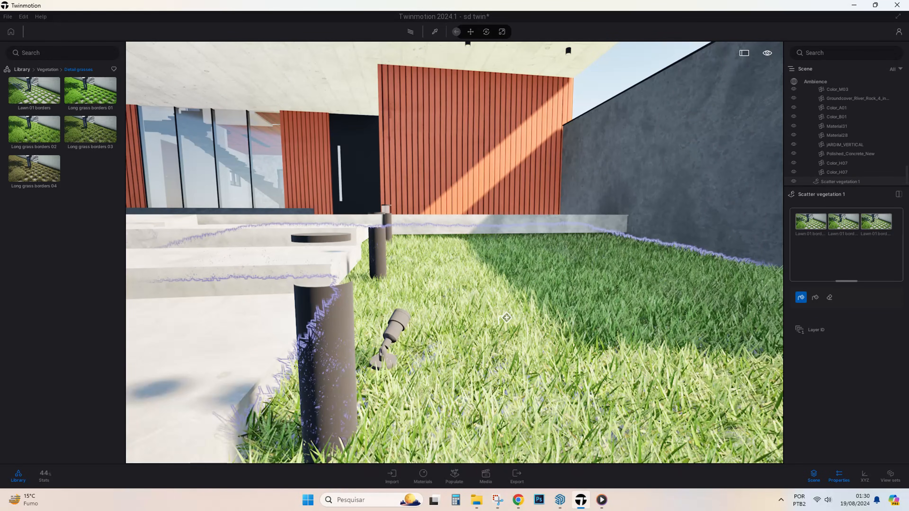
key(d)
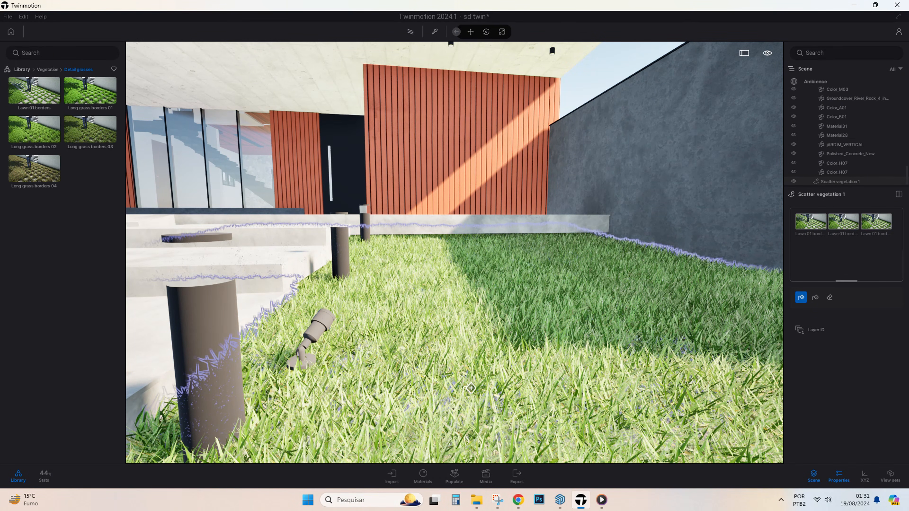
Sample the Grass 5 ground material under the blades and lower its colour gamma to 0.9.
key(t)
click(469, 380)
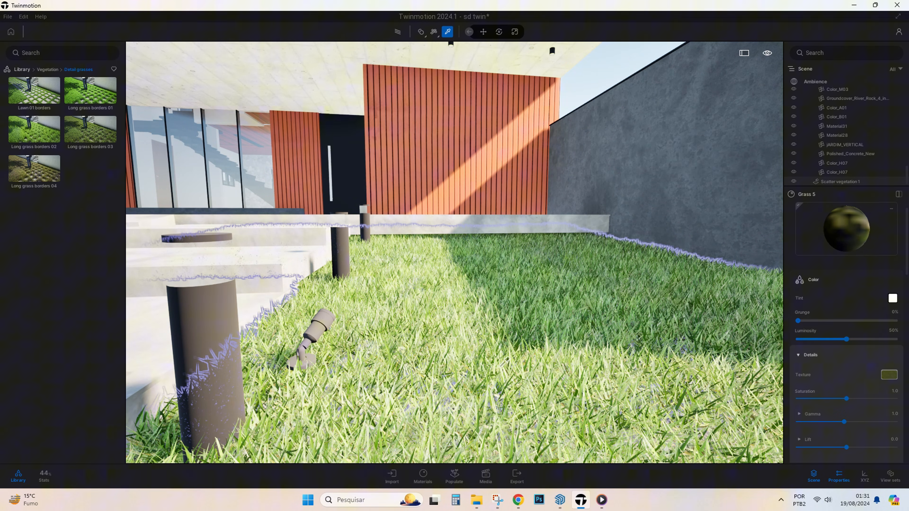
click(888, 374)
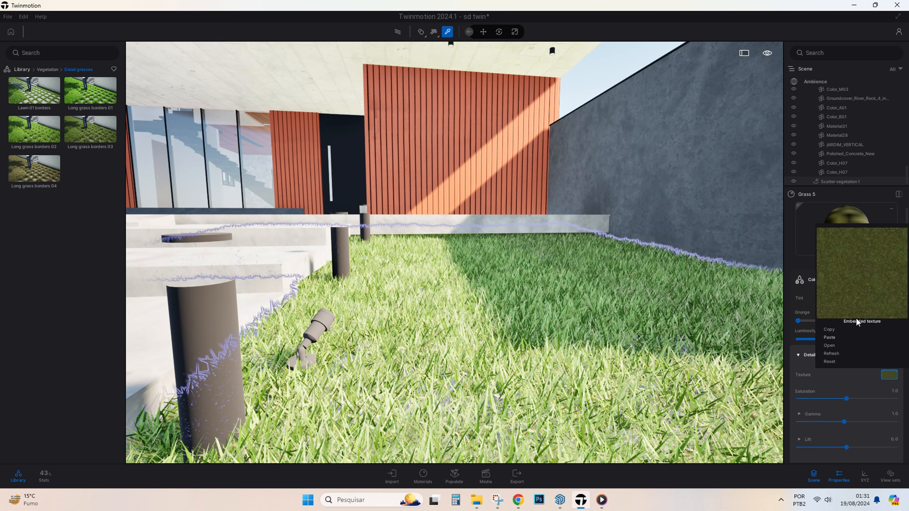
click(826, 383)
mouse_move(844, 422)
mouse_down()
mouse_move(822, 421)
mouse_move(841, 421)
mouse_up()
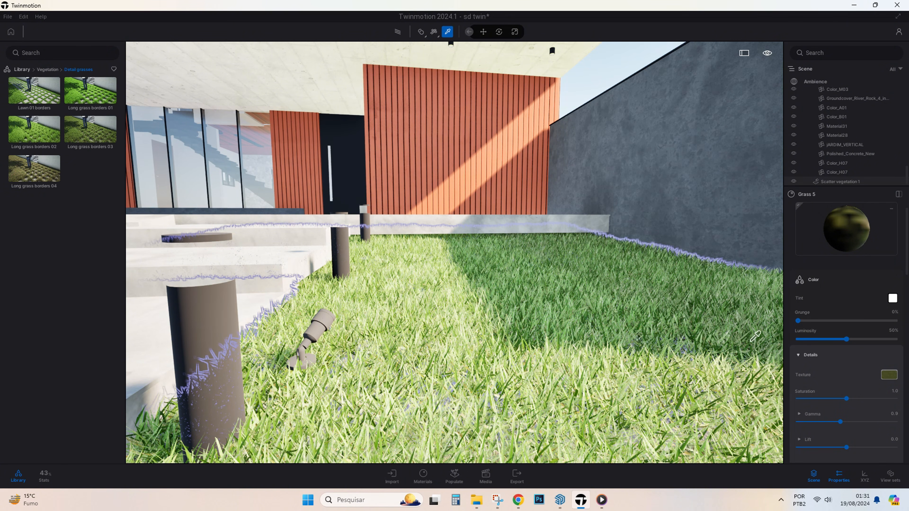
key(Escape)
Pull the camera back to the facade and open the saved image view from the media.
key(s)
right_drag(558, 315, 506, 299)
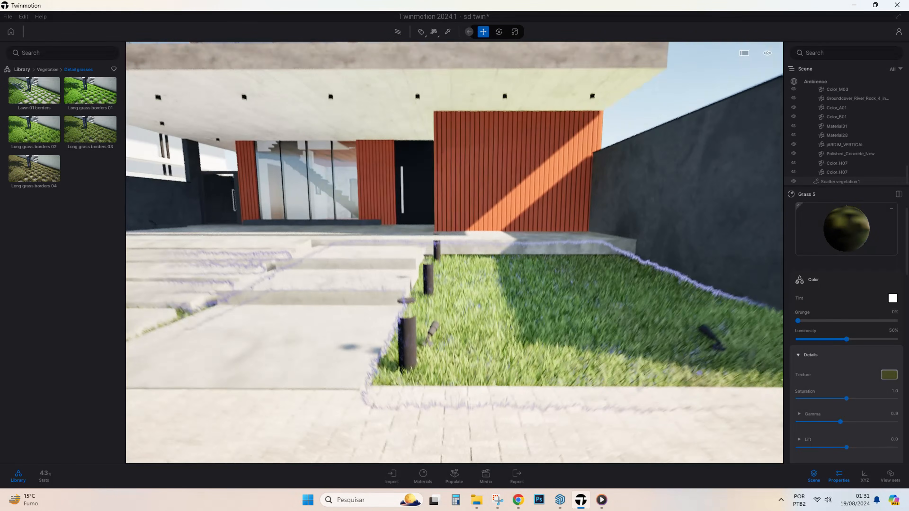
key(s)
key(a)
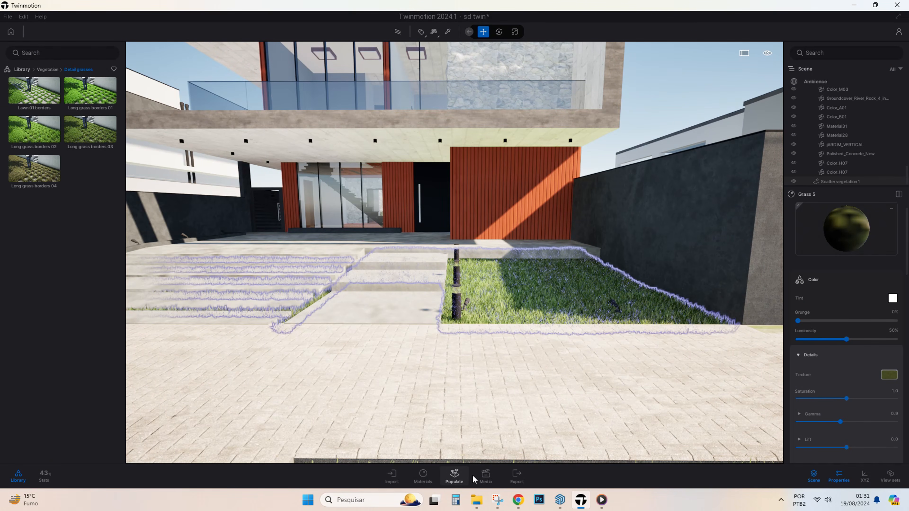
click(480, 478)
click(204, 393)
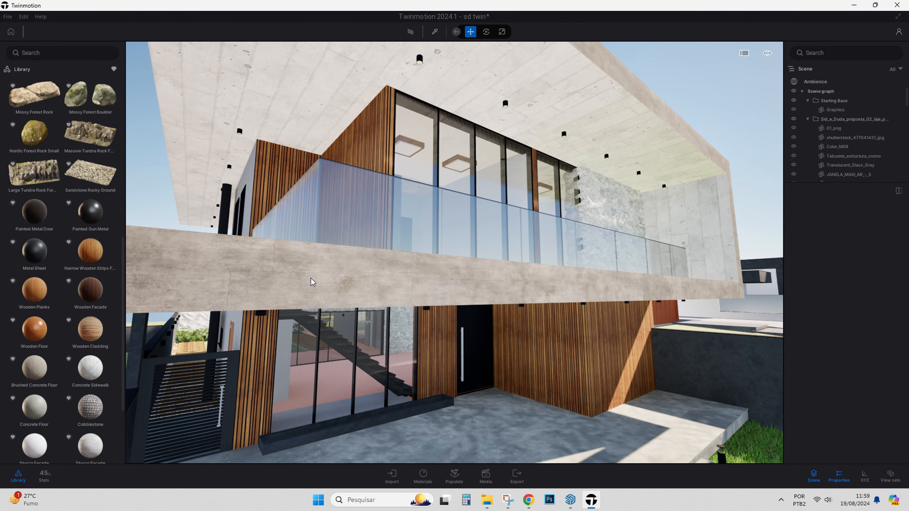
Reduce the grunge of the balcony slab's Concreto_aparente_ripas concrete to 21%.
click(314, 282)
right_drag(314, 282, 372, 192)
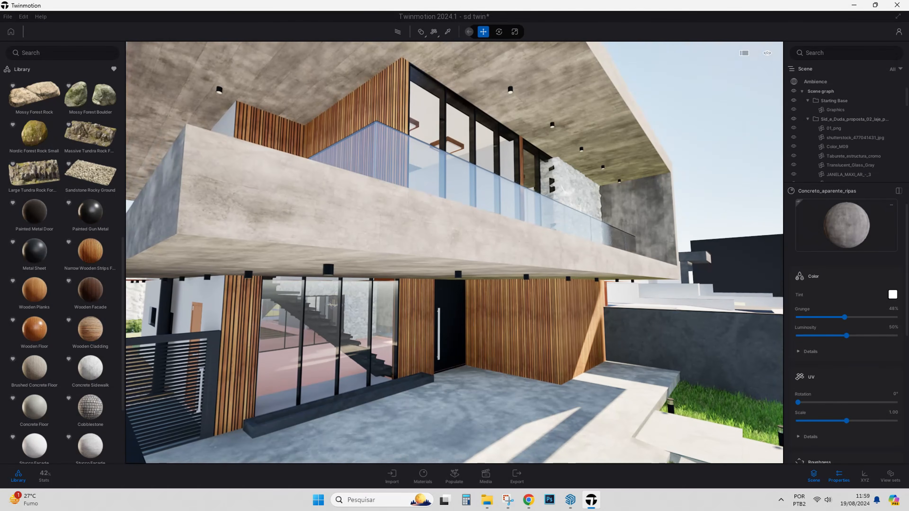
drag(844, 317, 818, 317)
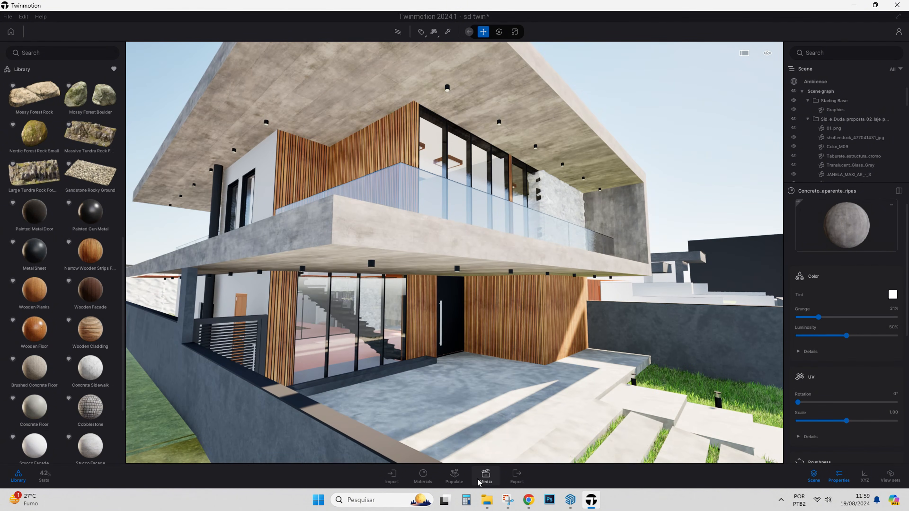
Open Image1's environment settings and raise the intensity of its backdrop HDRI.
click(479, 481)
click(810, 287)
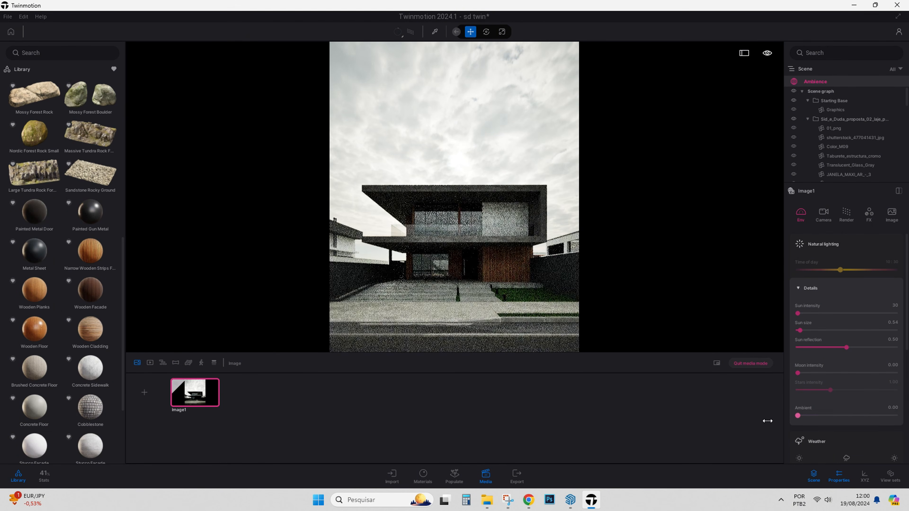
scroll(809, 393, down, 7)
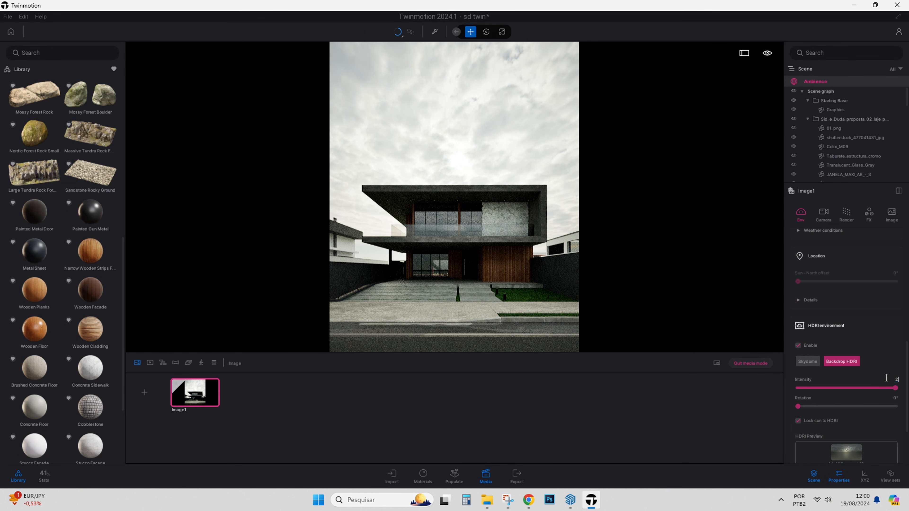
click(886, 378)
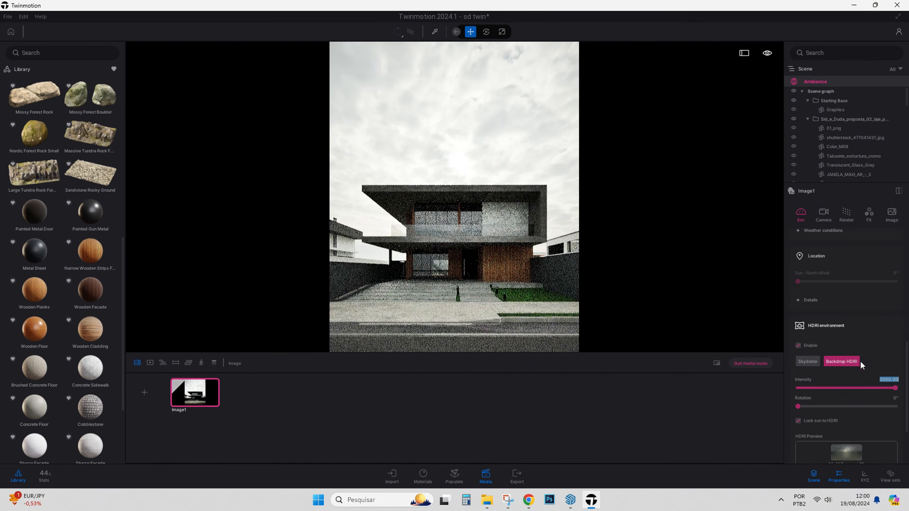
scroll(877, 340, down, 2)
scroll(862, 354, up, 5)
scroll(858, 333, down, 5)
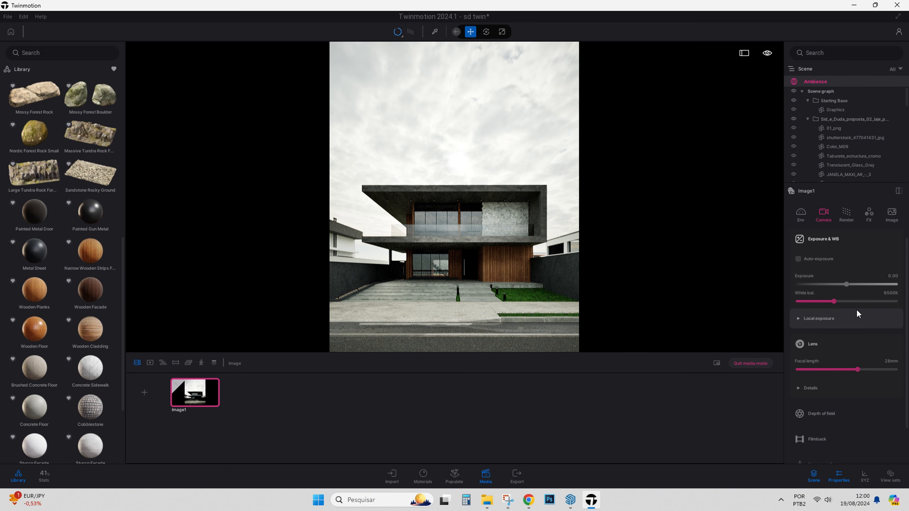
Set Image1's camera exposure to 1.00 and hide the media strip to enlarge the render preview.
click(894, 276)
click(400, 414)
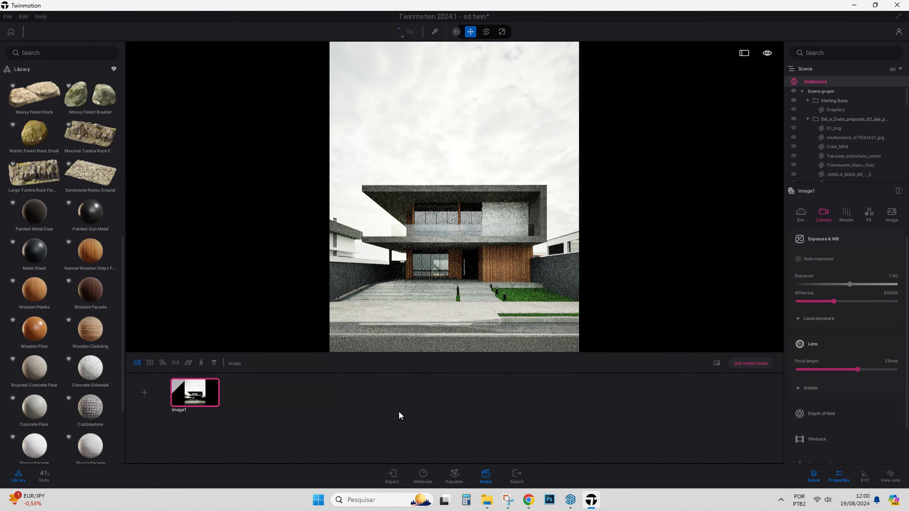
click(487, 475)
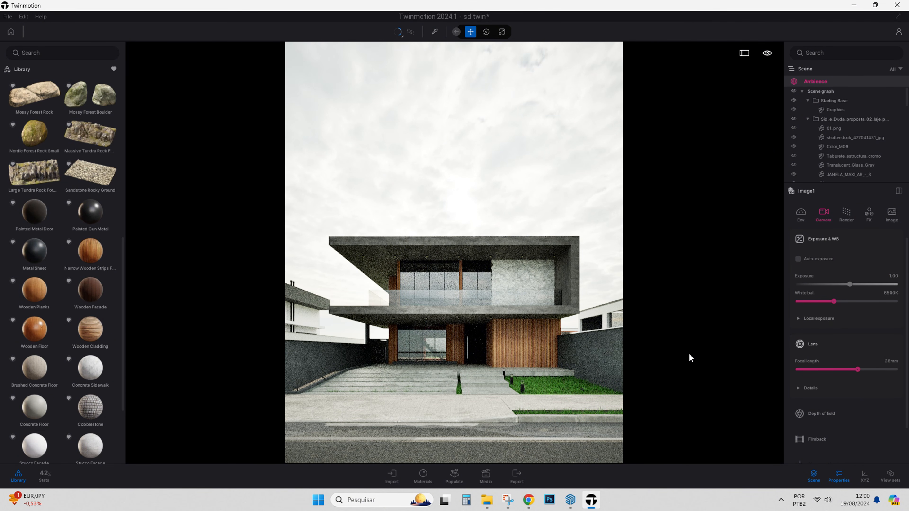
Sample the facade's Concreto_aparente_ripas concrete and raise its luminosity to 87% and its gamma to 1.1.
key(t)
click(574, 287)
drag(848, 330, 880, 329)
click(797, 337)
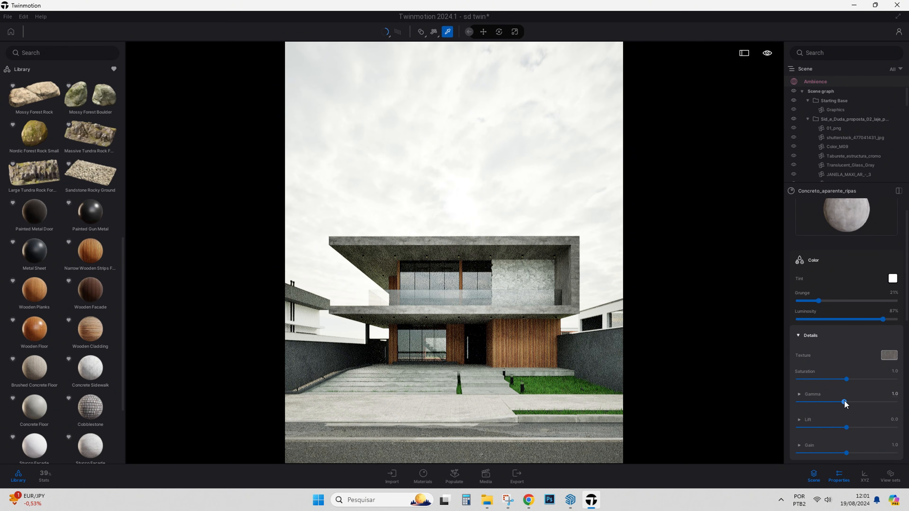
drag(845, 403, 847, 402)
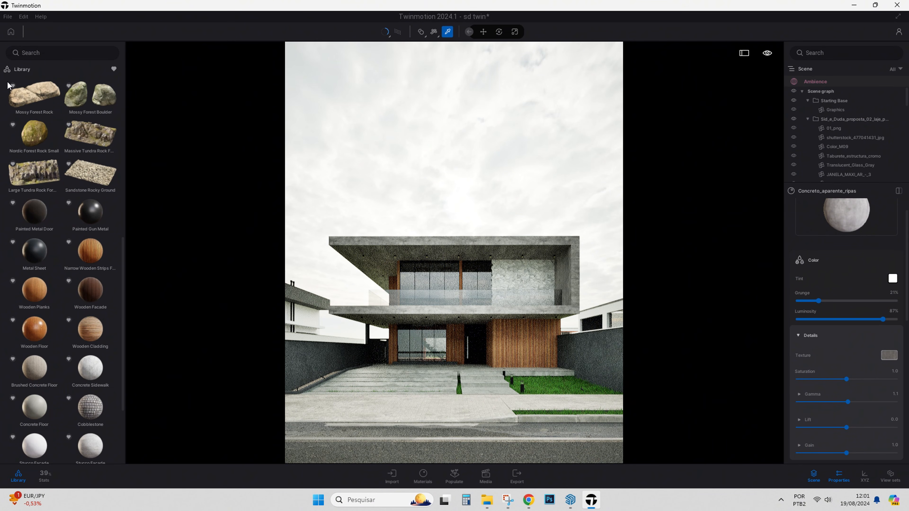
Replace the balcony railing's Translucent_Glass_Gray with the library's Clear glass material.
click(419, 280)
click(112, 68)
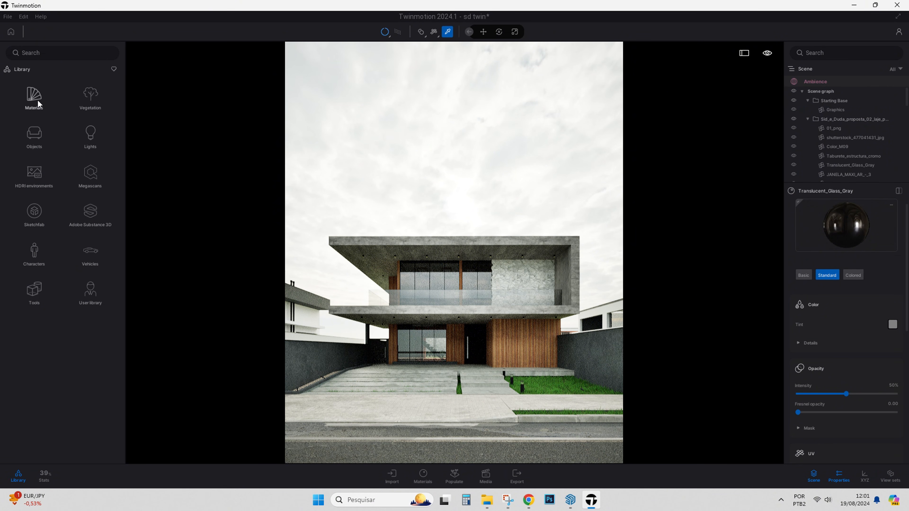
click(38, 101)
click(44, 112)
drag(39, 93, 429, 281)
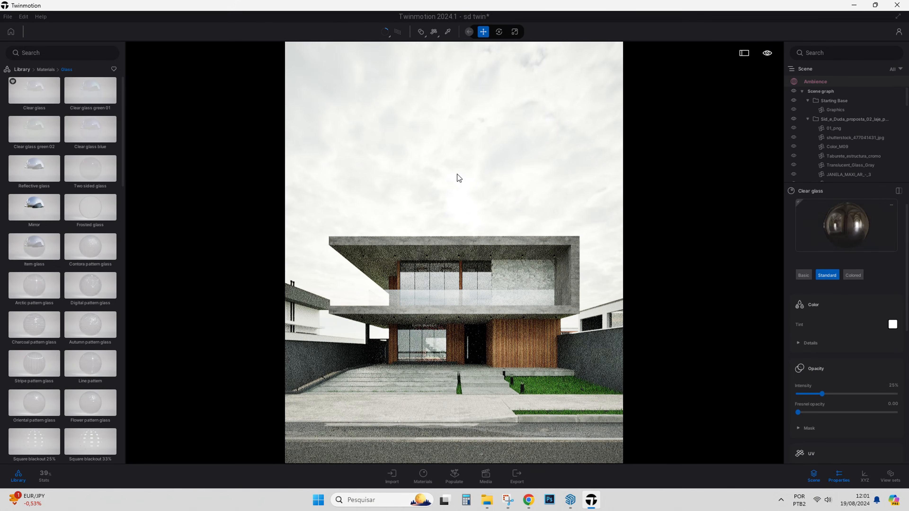
Tint the railing's Clear glass light gray D7D7D7 and set its opacity to 36%.
shift+middle_drag(482, 332, 451, 345)
scroll(505, 336, up, 5)
shift+middle_drag(506, 336, 490, 326)
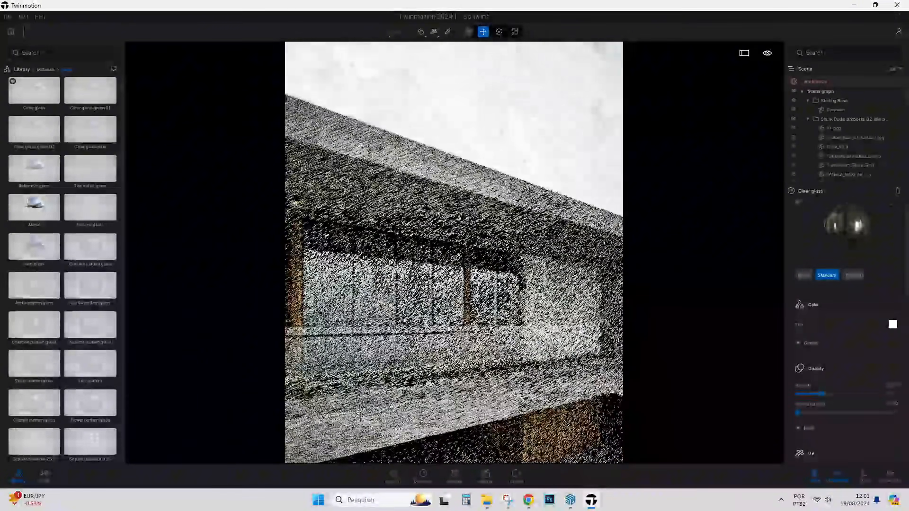
click(892, 324)
click(444, 198)
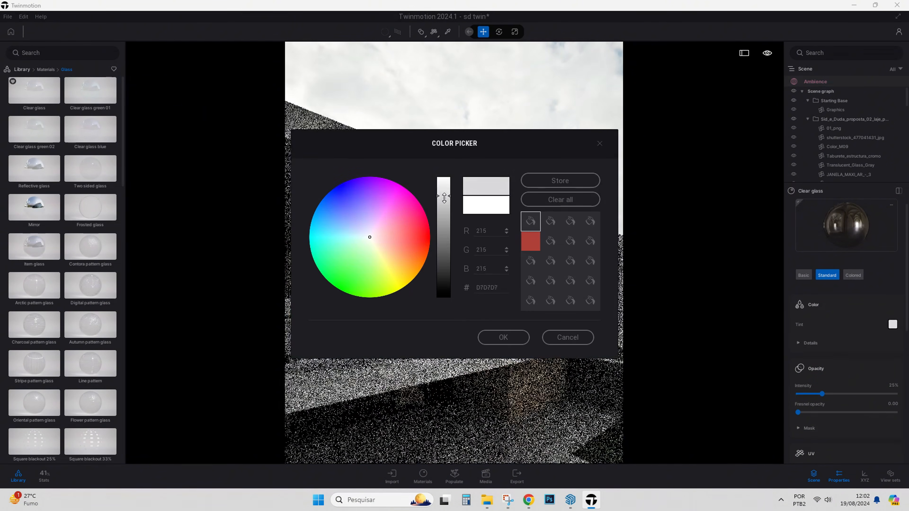
click(503, 338)
drag(822, 393, 832, 394)
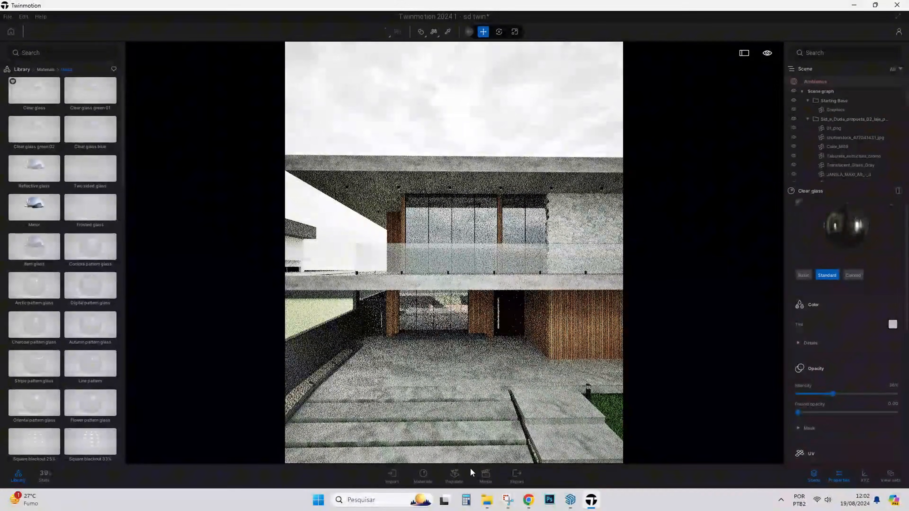
Place an area light at the upper-floor windows and move it inside the room behind the glass.
click(22, 69)
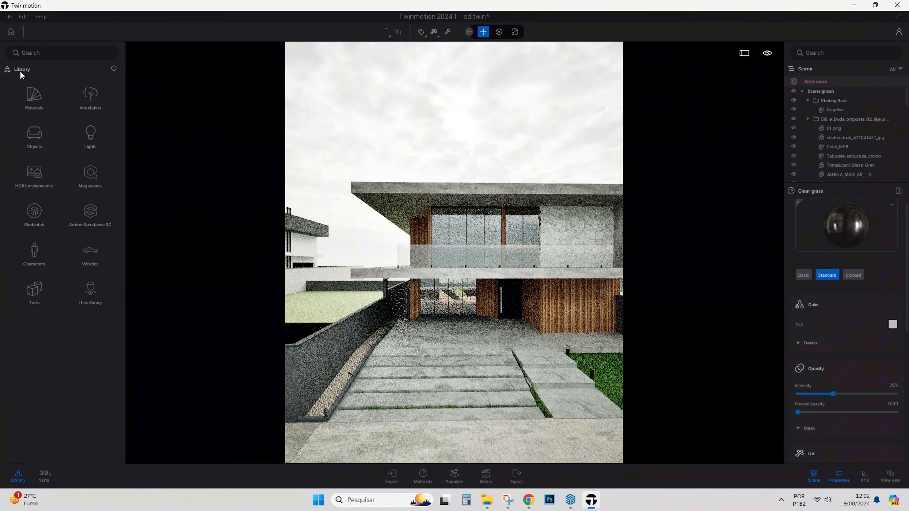
click(95, 133)
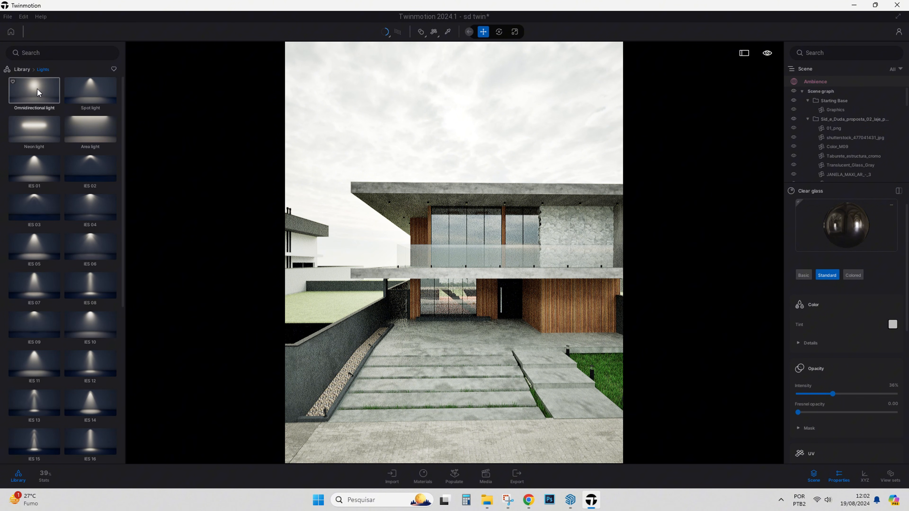
drag(98, 124, 469, 255)
right_drag(476, 261, 438, 309)
key(e)
key(w)
key(d)
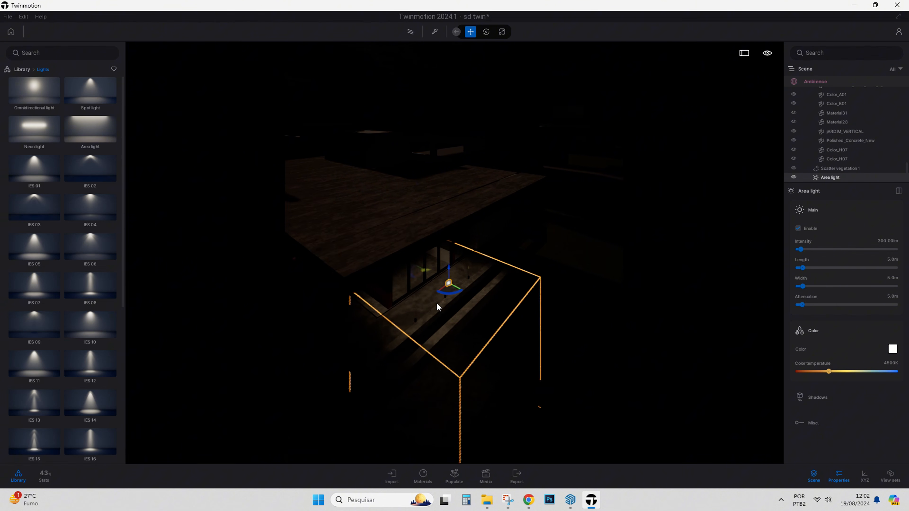
drag(433, 287, 371, 254)
key(q)
right_drag(419, 297, 400, 269)
key(w)
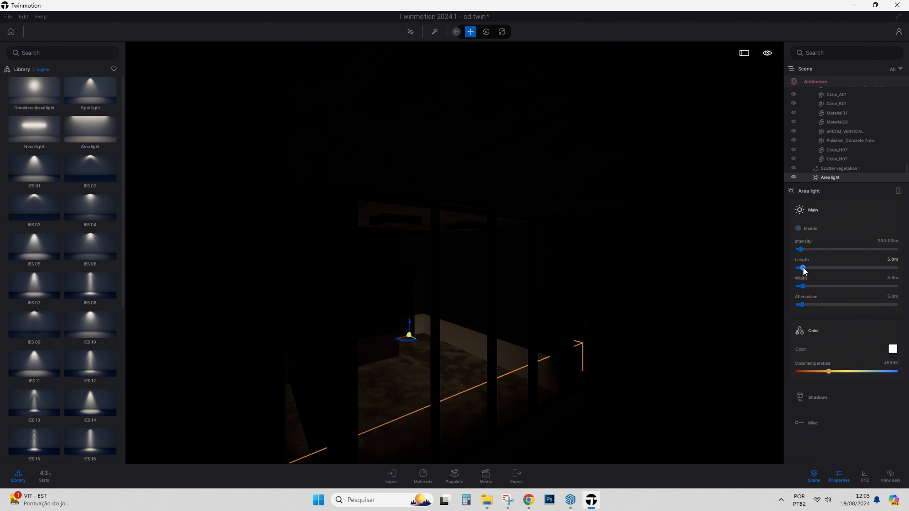
Set the area light's length and width to 3 m and raise it to the room's ceiling.
text(3)
key(Return)
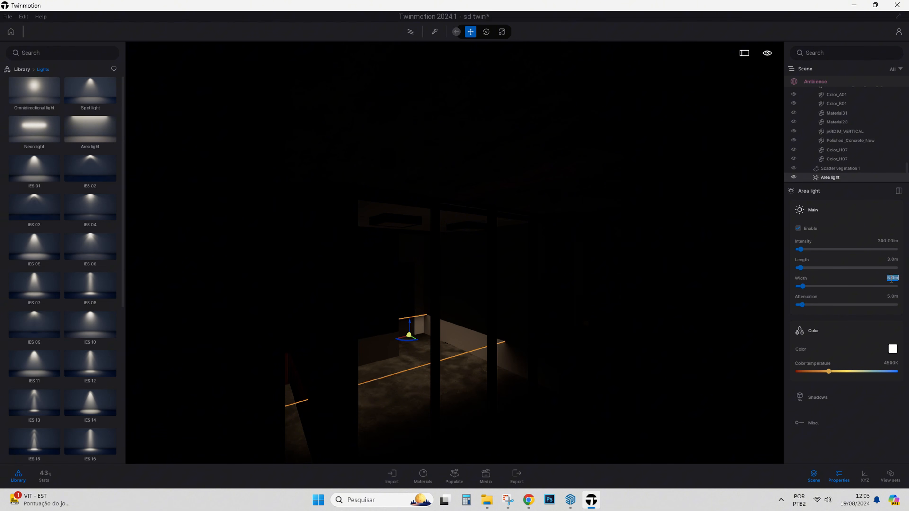
text(3)
key(Return)
drag(412, 333, 412, 219)
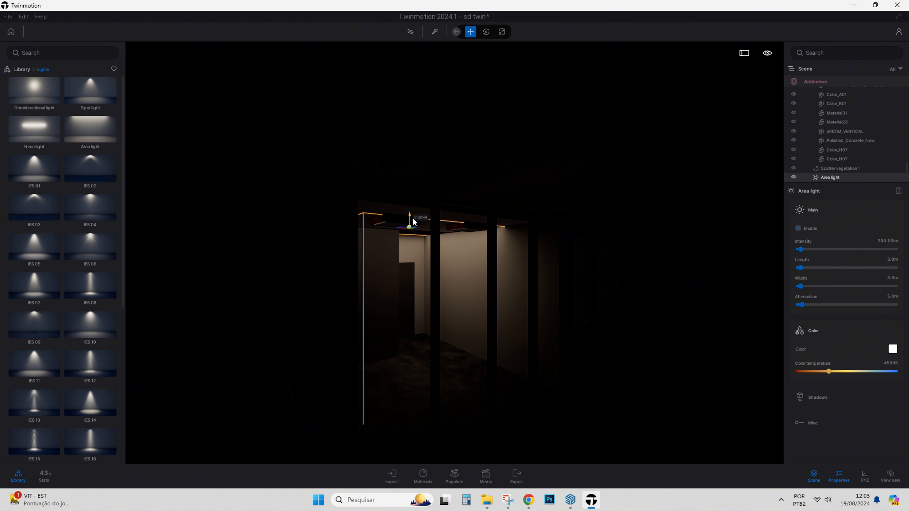
Widen the area light to 4.4 m so it covers more of the upper-floor room.
key(d)
right_drag(412, 219, 344, 229)
key(d)
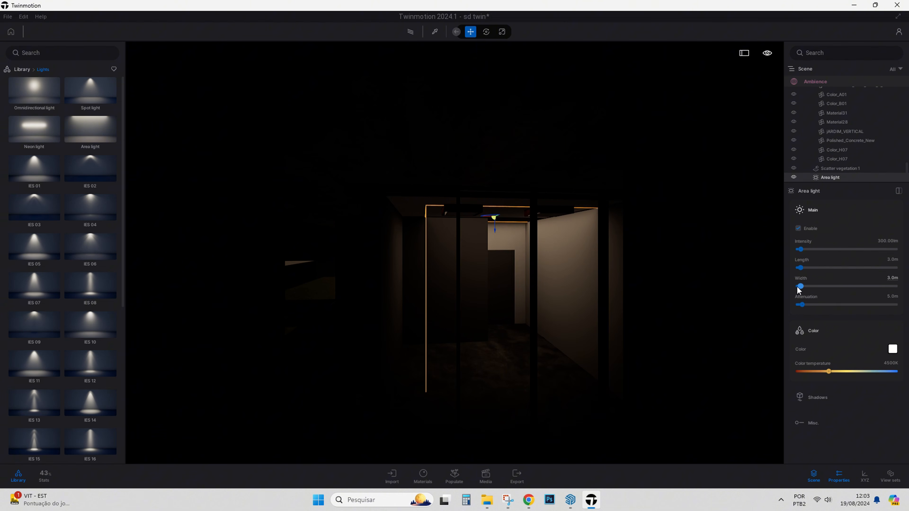
drag(799, 286, 801, 286)
key(a)
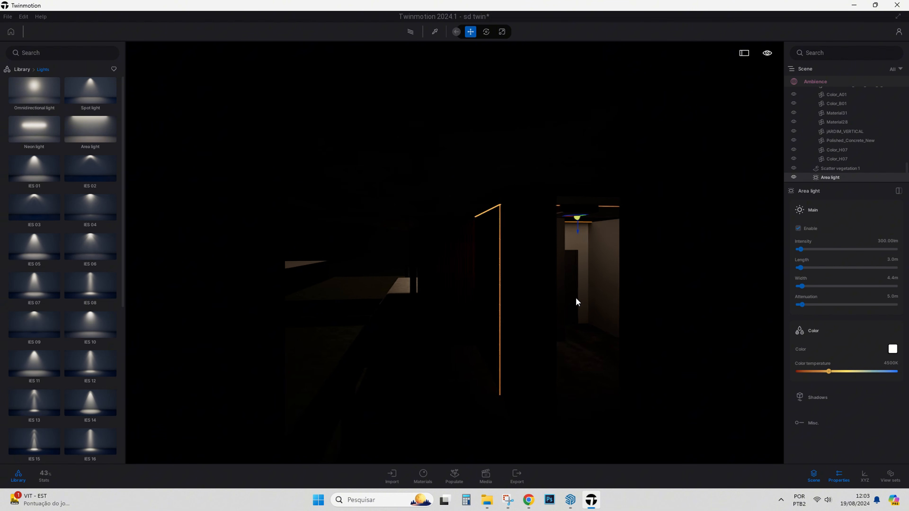
Make the ACRILICO diffuser of the upper-floor ceiling lamps emissive at about 69,000 nits.
key(d)
key(w)
right_drag(557, 298, 534, 240)
key(w)
key(t)
click(440, 199)
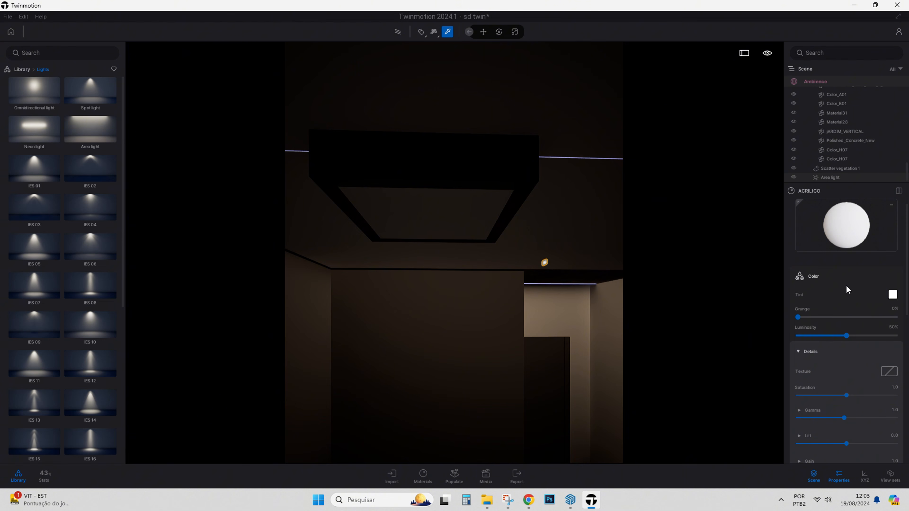
scroll(846, 286, down, 10)
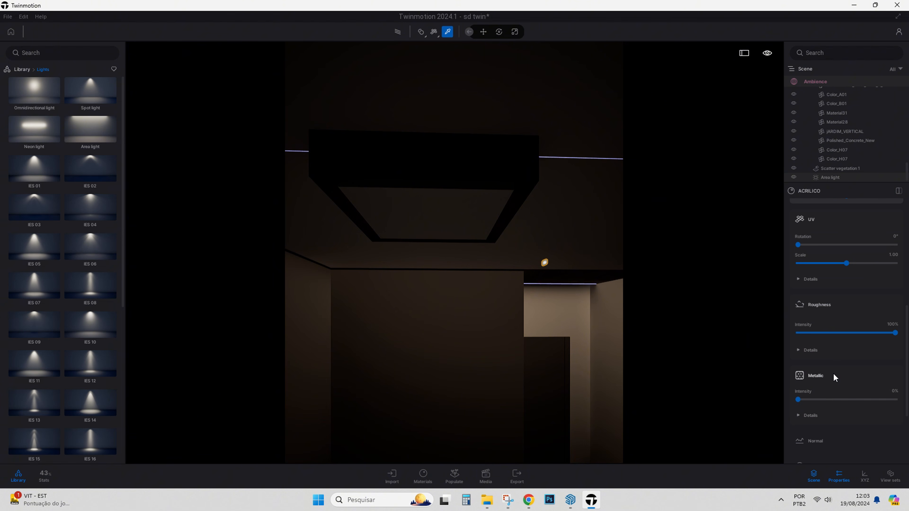
scroll(834, 378, down, 2)
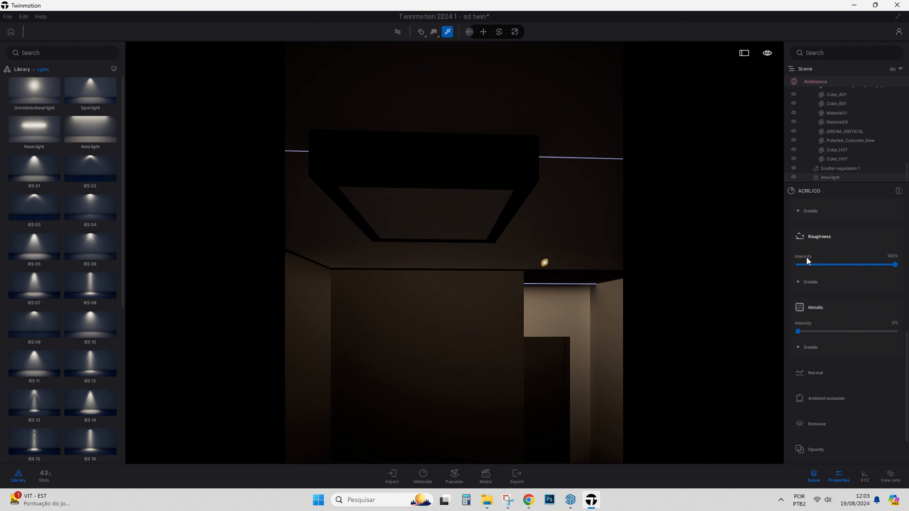
scroll(806, 262, down, 2)
click(814, 379)
drag(797, 402, 865, 403)
Keep ACRILICO's luminance filter white and set its emissive color temperature to 3000 K.
click(892, 415)
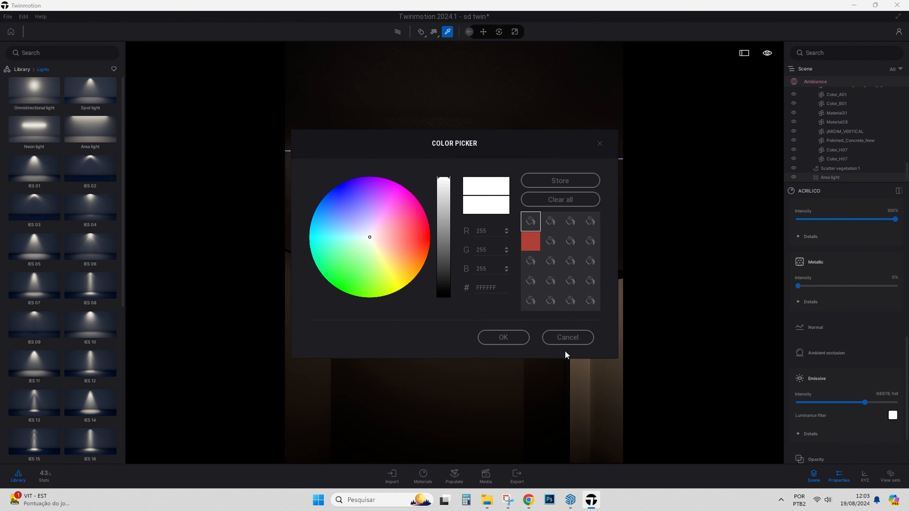
click(567, 338)
click(808, 433)
scroll(840, 403, down, 2)
scroll(840, 401, down, 2)
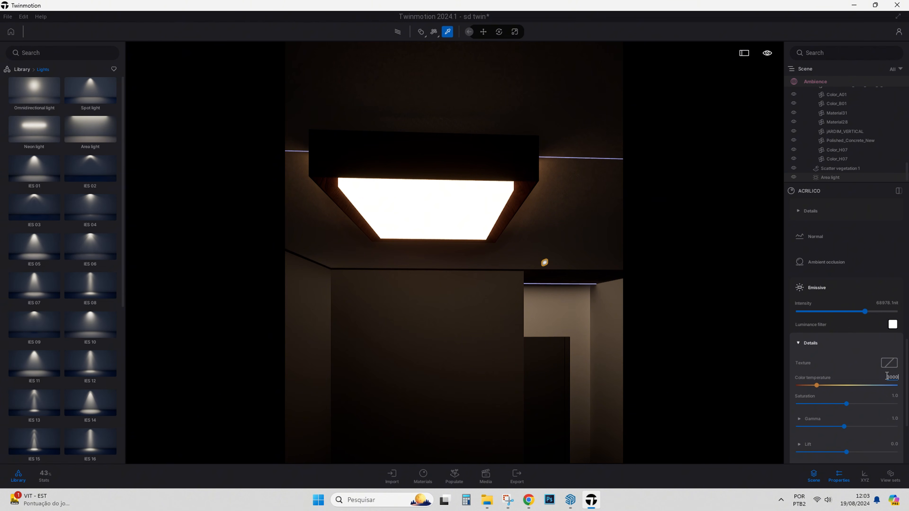
scroll(510, 314, down, 5)
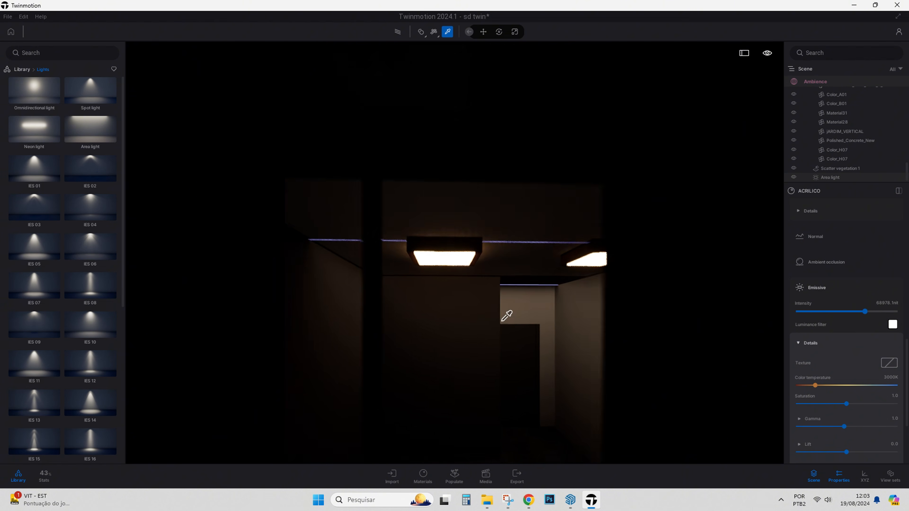
Recall the Image1 view and make the ceiling spotlights' Color_E01 material emissive with a 3000 K color temperature.
click(486, 477)
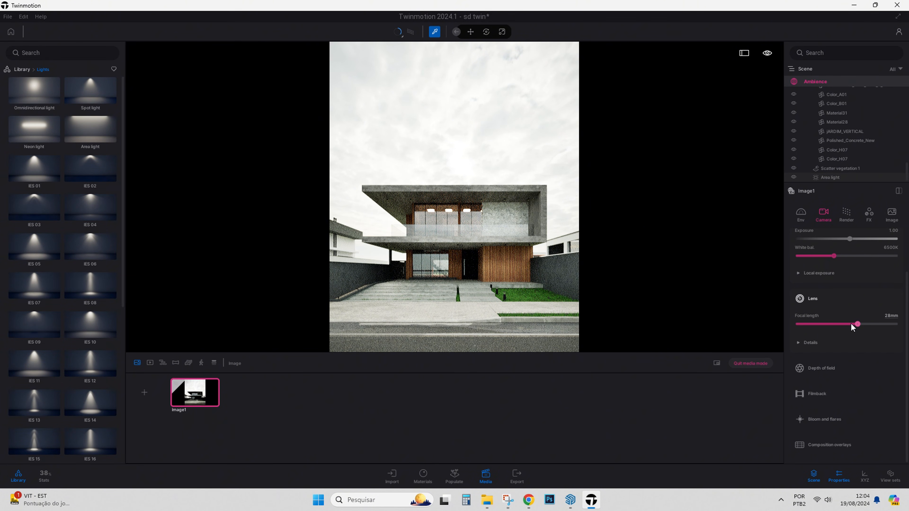
click(486, 475)
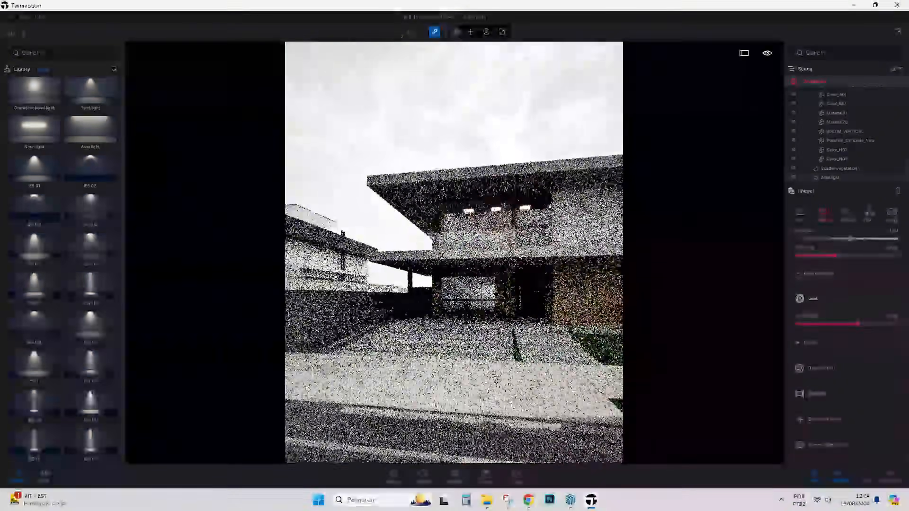
click(480, 134)
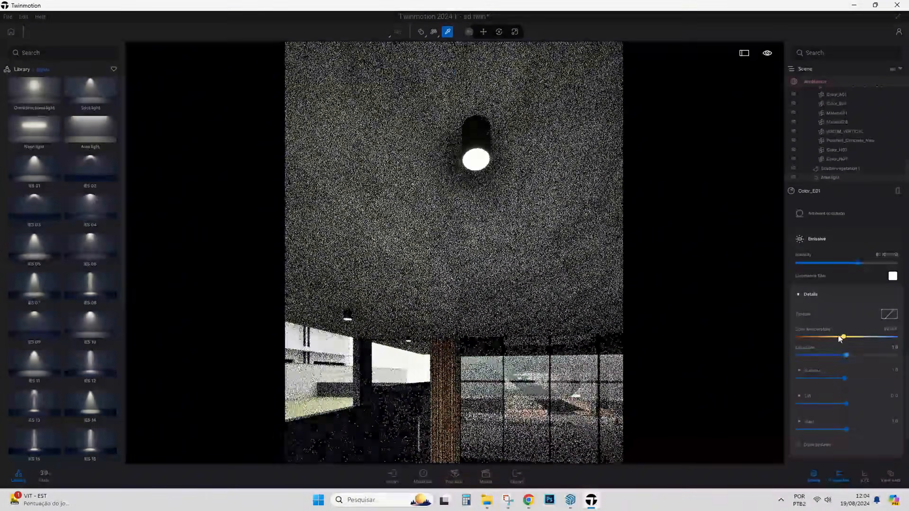
scroll(481, 372, down, 8)
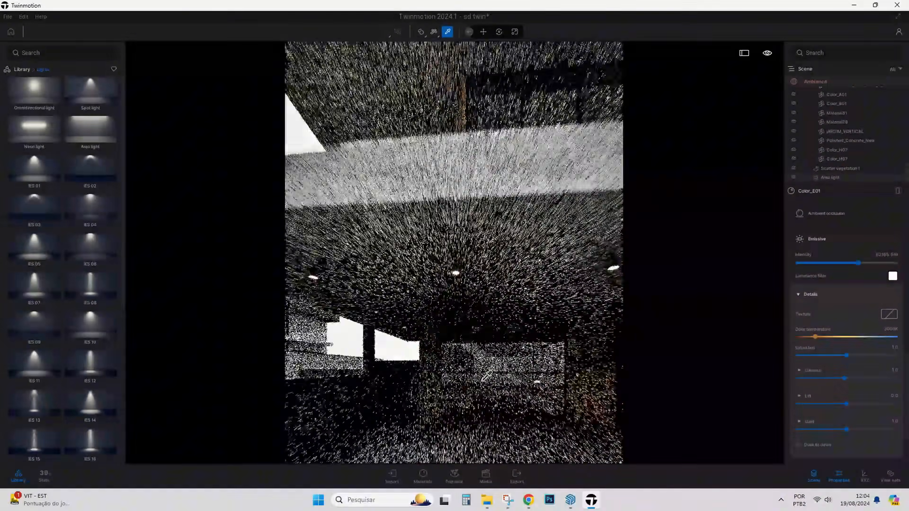
Examine the driveway's Concrete Floor material and the balcony's left side.
scroll(481, 372, up, 6)
right_drag(481, 371, 465, 429)
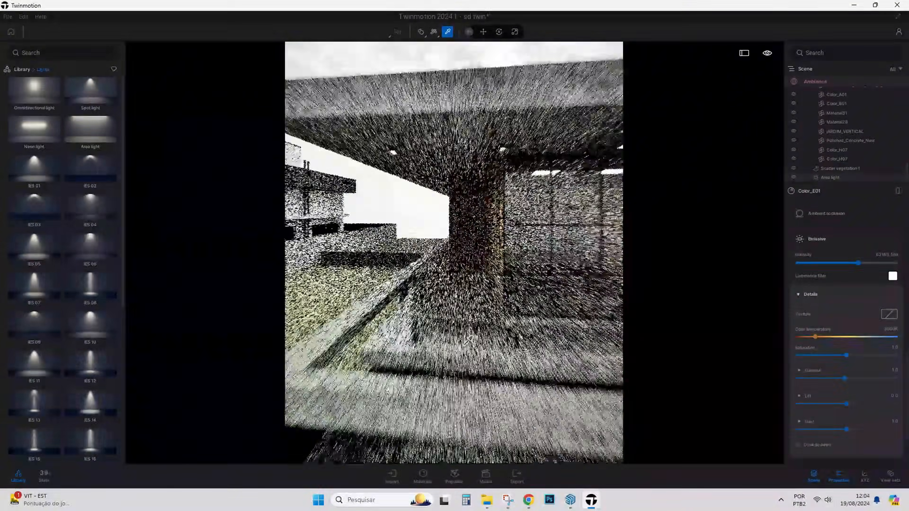
click(465, 437)
scroll(864, 299, up, 6)
scroll(864, 298, up, 5)
scroll(444, 426, down, 4)
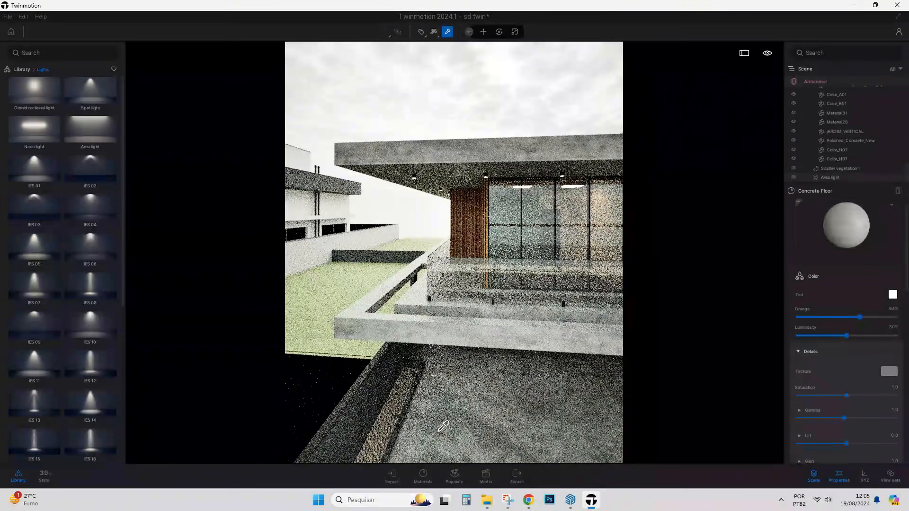
scroll(418, 292, up, 3)
Apply the Matte painted wall material from Wall coverings to the neighboring house's white walls.
right_drag(418, 292, 343, 286)
click(28, 70)
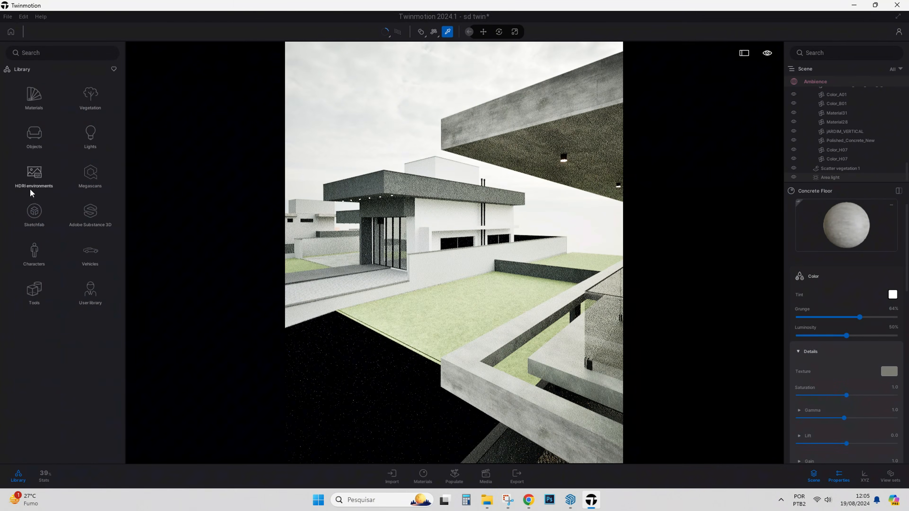
scroll(90, 235, down, 2)
click(36, 238)
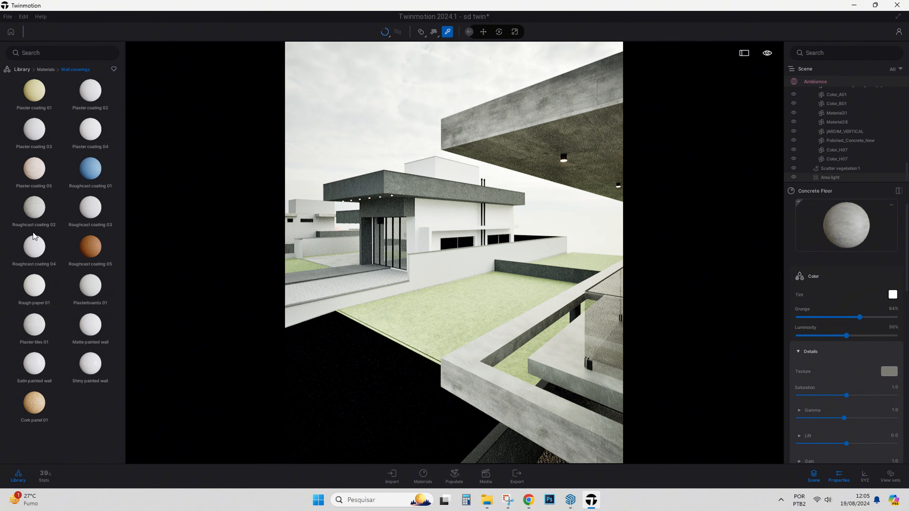
mouse_move(91, 325)
key(w)
click(92, 327)
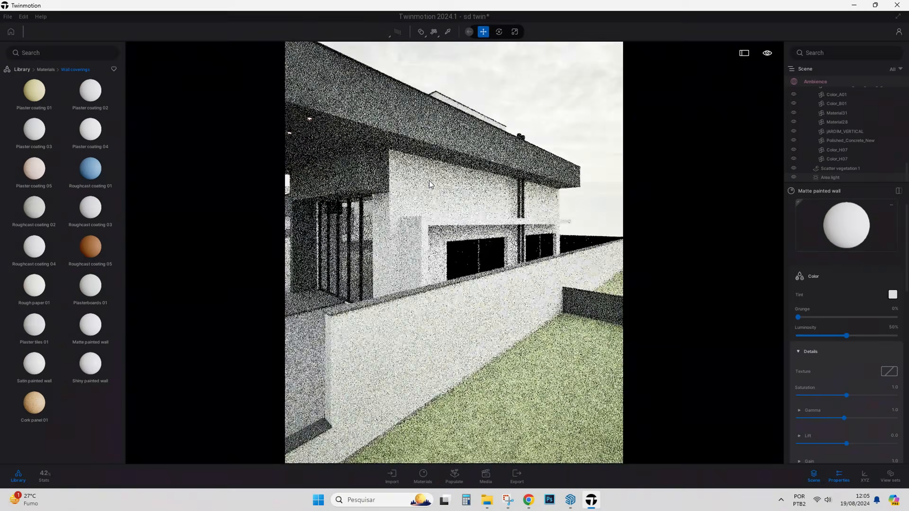
Apply the Satin painted wall material to the side wall and set its tint to dark gray.
mouse_move(430, 185)
right_down()
mouse_move(319, 96)
mouse_move(310, 211)
mouse_move(384, 211)
right_up()
scroll(310, 211, down, 4)
key(t)
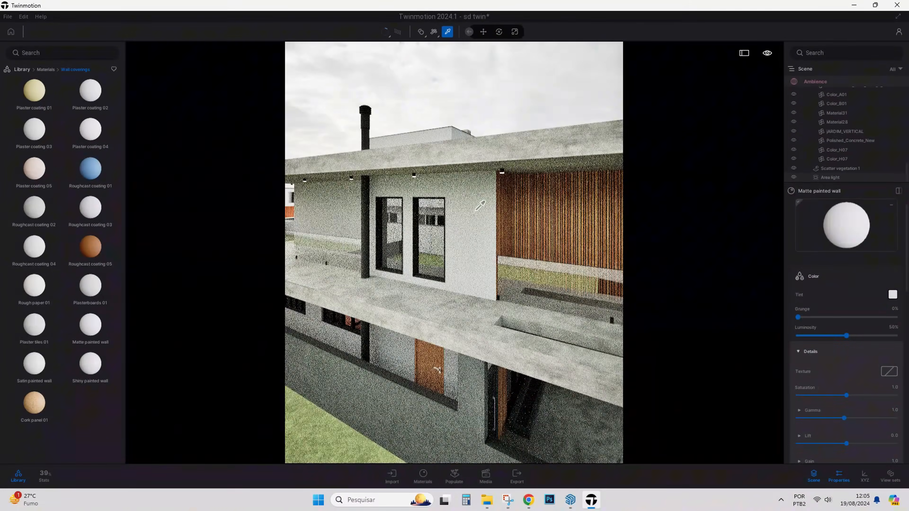
mouse_move(88, 93)
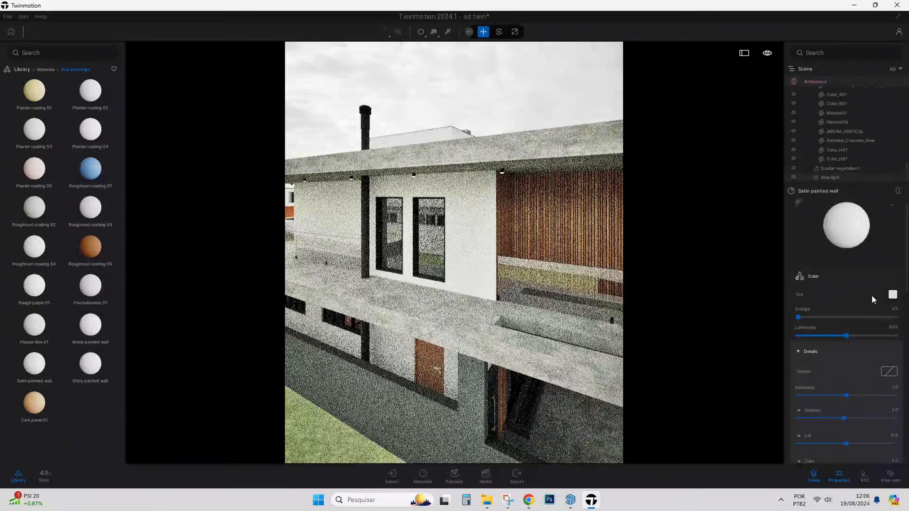
click(892, 294)
drag(747, 120, 758, 210)
click(807, 275)
Apply a Megascans Castle Wall stone surface to the tall block-clad pillar.
shift+middle_drag(519, 211, 479, 232)
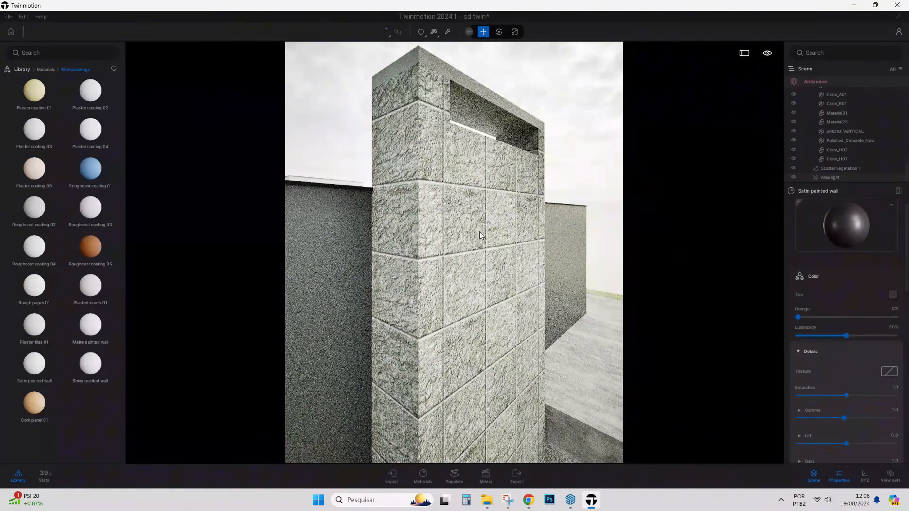
click(22, 70)
click(32, 136)
click(39, 211)
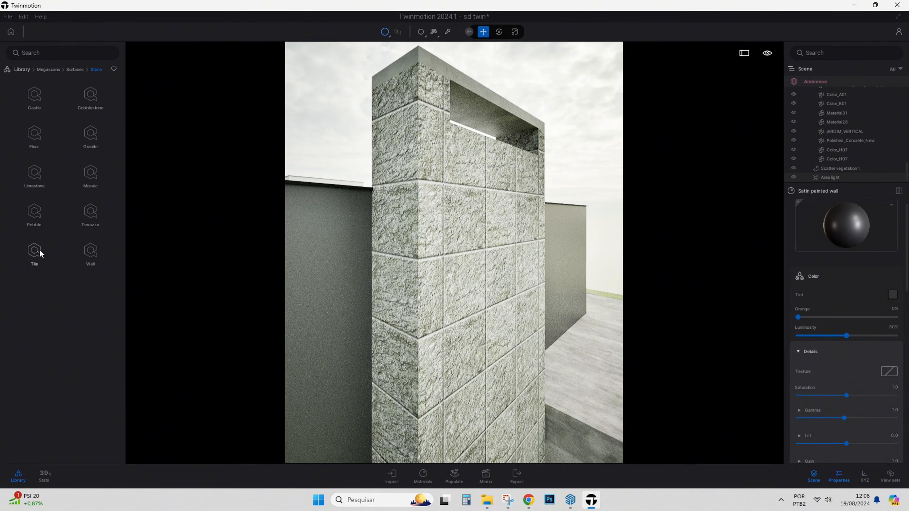
click(90, 251)
drag(33, 137, 439, 217)
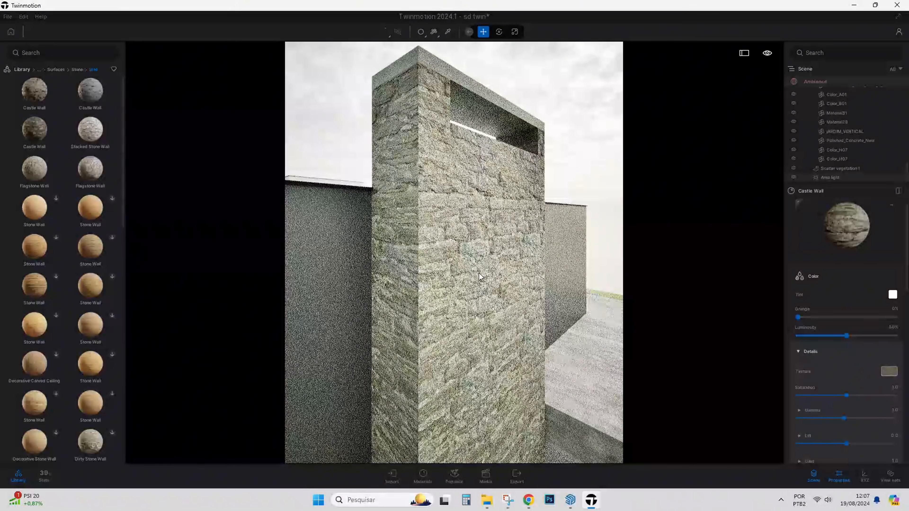
Apply the Flagstone Wall material to the tall pillar's faces and Fine concrete 01 to its top opening.
drag(91, 168, 460, 276)
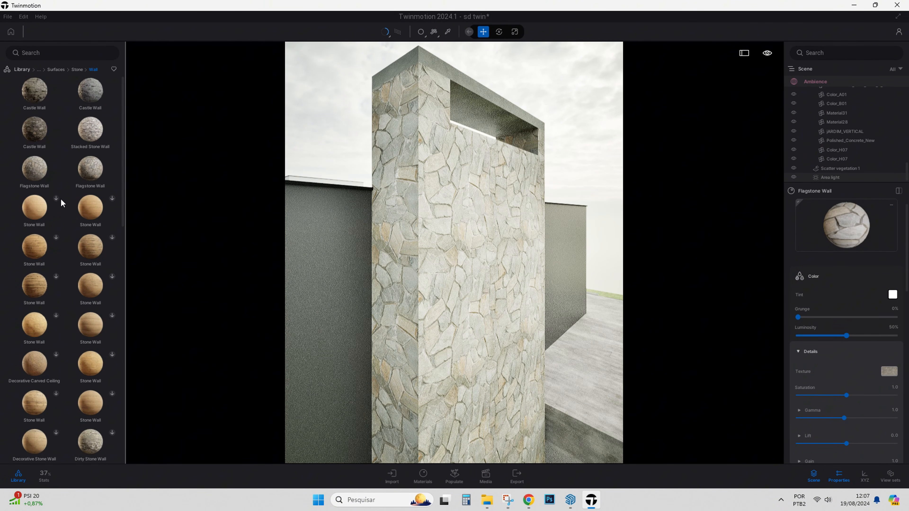
click(25, 72)
click(34, 95)
click(34, 141)
drag(90, 207, 470, 97)
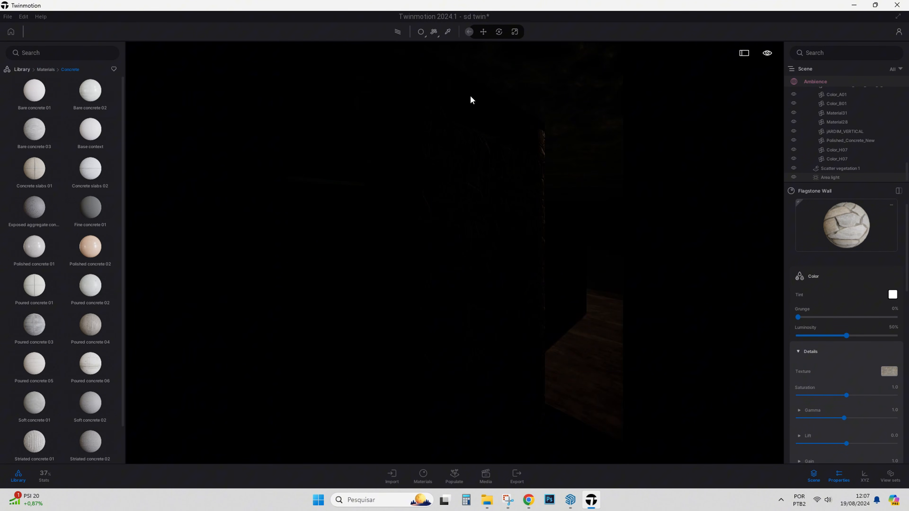
scroll(480, 209, down, 5)
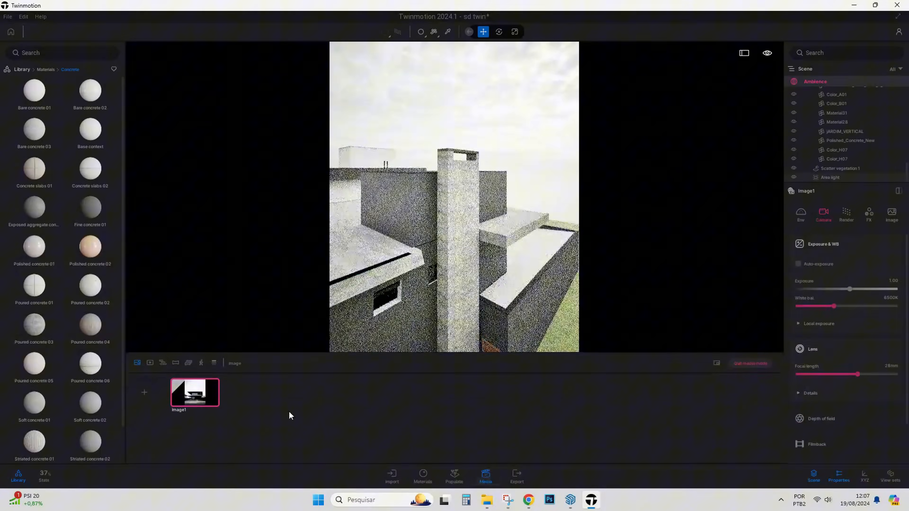
Leave the image view and place a European Mountain Ash on the lawn between the two houses, increasing its age.
click(19, 72)
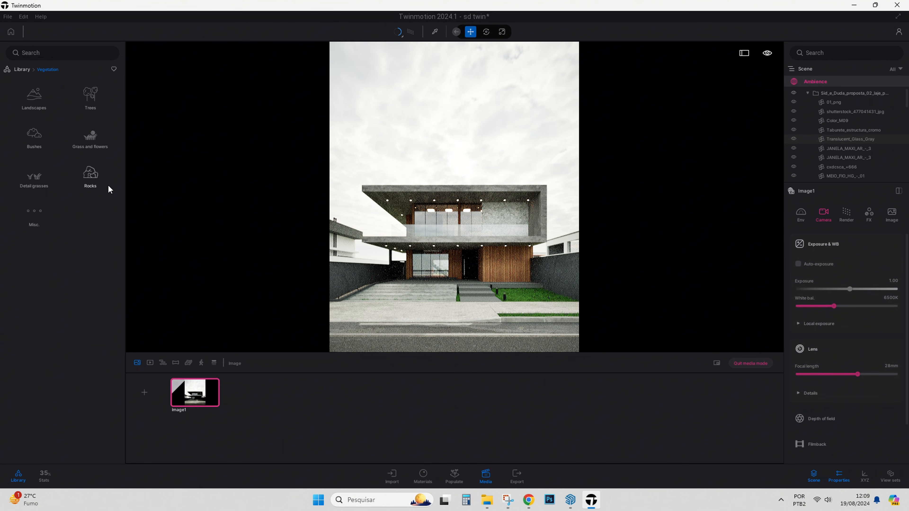
click(90, 97)
click(750, 363)
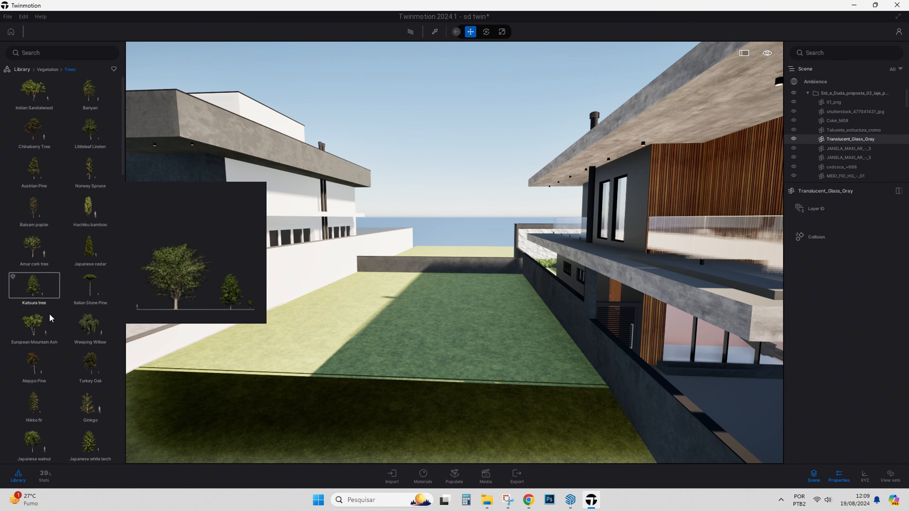
drag(34, 325, 385, 315)
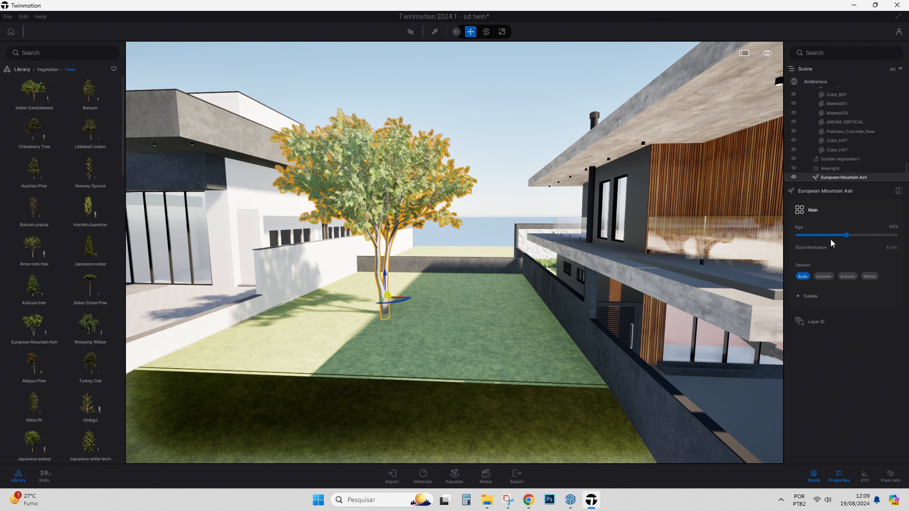
drag(847, 235, 873, 235)
Place a Japanese hop hornbeam at 67% age near the ash, and an Engelmann blue spruce at 100% age on the raised lawn.
scroll(42, 366, down, 1)
drag(34, 438, 470, 293)
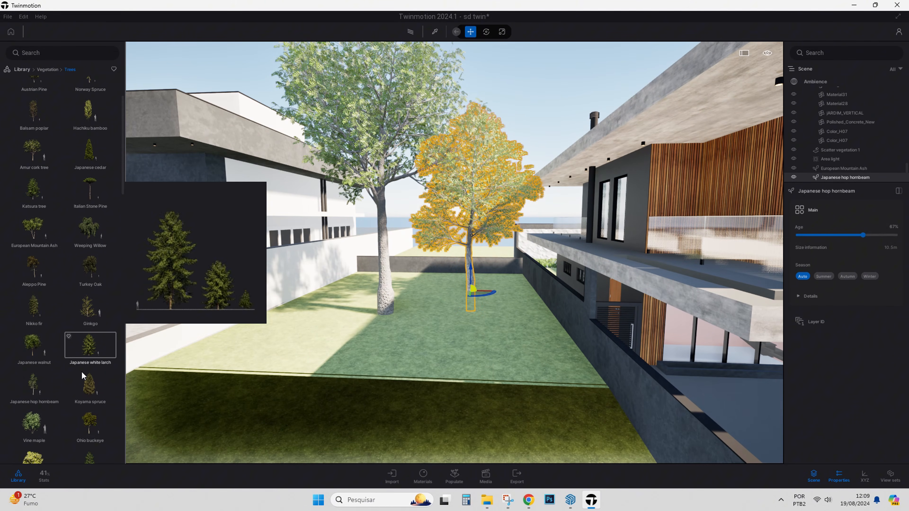
scroll(25, 380, down, 3)
drag(26, 379, 357, 250)
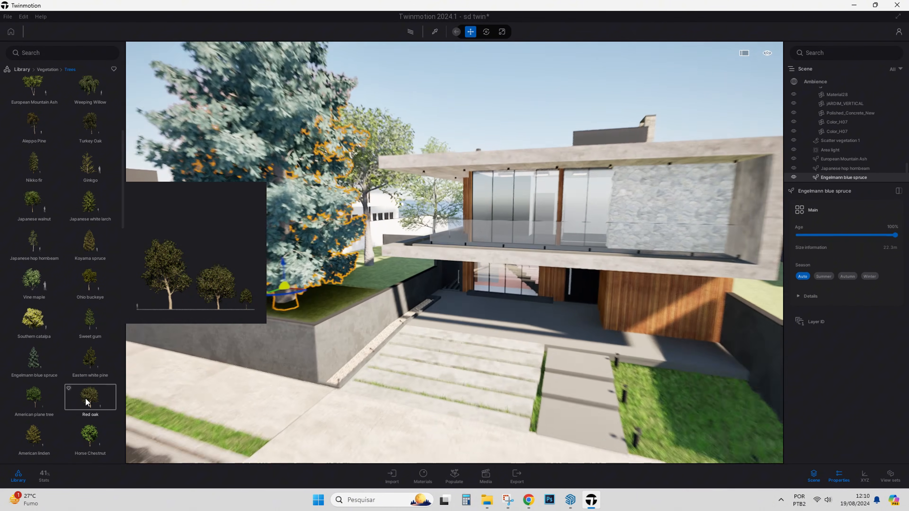
Place a Red oak on the opposite side lot, duplicate it as an independent copy, and reposition the copy with its age at 79%.
drag(89, 397, 581, 289)
click(443, 230)
click(424, 303)
drag(846, 235, 874, 235)
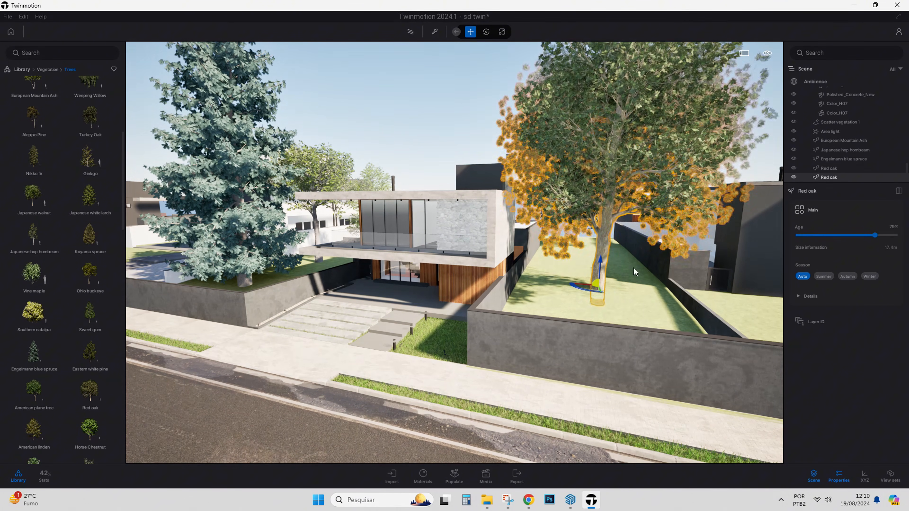
drag(592, 286, 570, 261)
Place a Sweet gum on the same side lot and create one instance of it farther back.
scroll(63, 286, down, 1)
drag(90, 269, 551, 244)
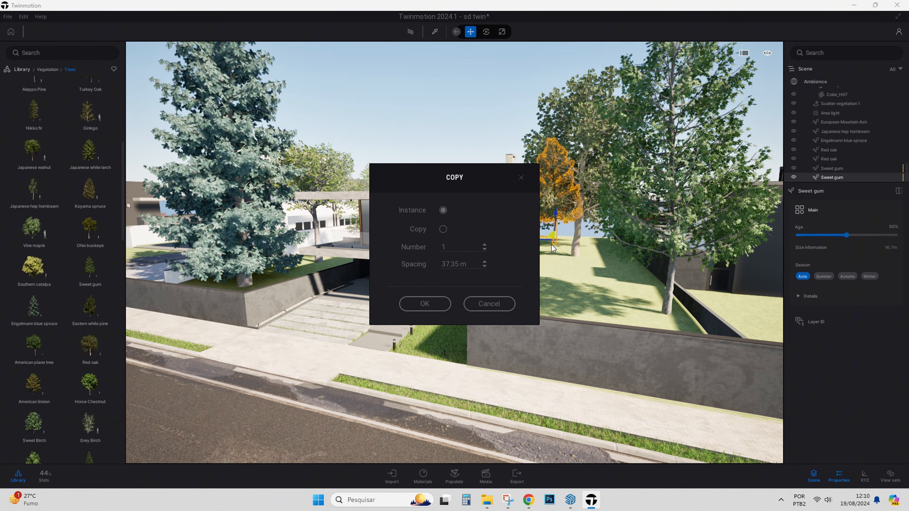
click(424, 303)
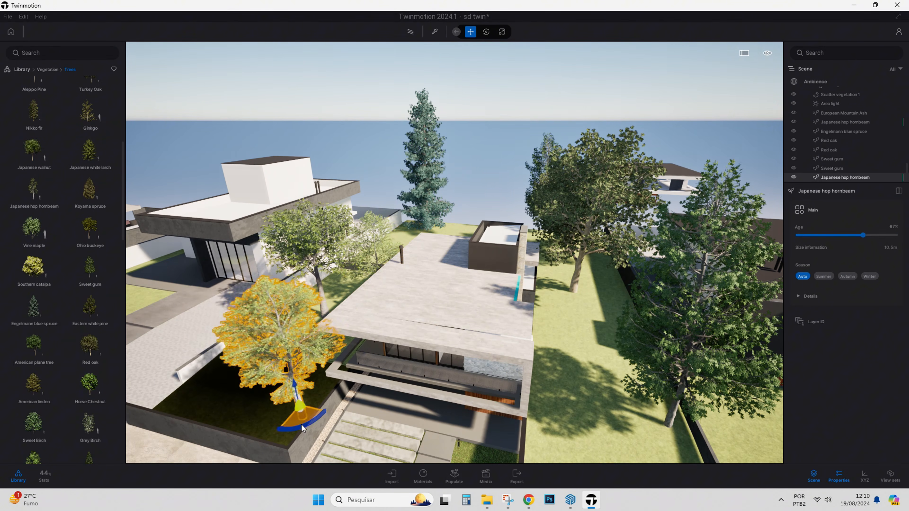
Duplicate the Japanese hop hornbeam as instances around the house, including one on the raised front lawn.
click(424, 303)
shift+drag(425, 372, 424, 358)
click(425, 303)
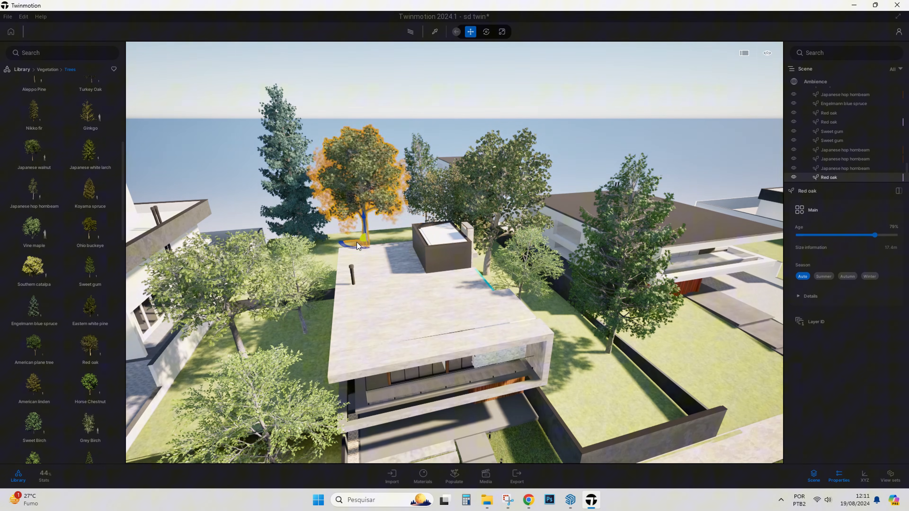
Duplicate a Red oak behind the house and set the new tree's age to 100%.
shift+drag(356, 242, 362, 247)
click(424, 303)
drag(863, 235, 895, 235)
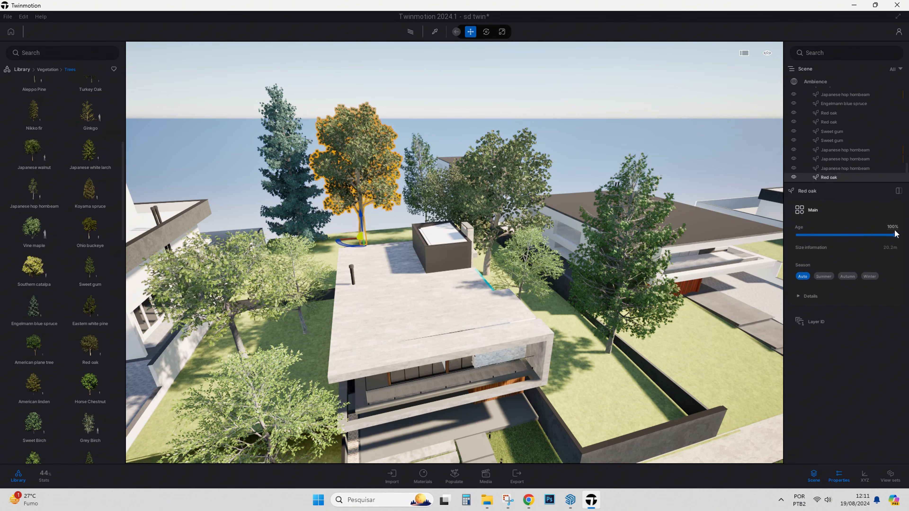
Add and duplicate an American linden among the background trees, copy a Japanese hop hornbeam behind the house, and check the composition in Image1.
click(486, 477)
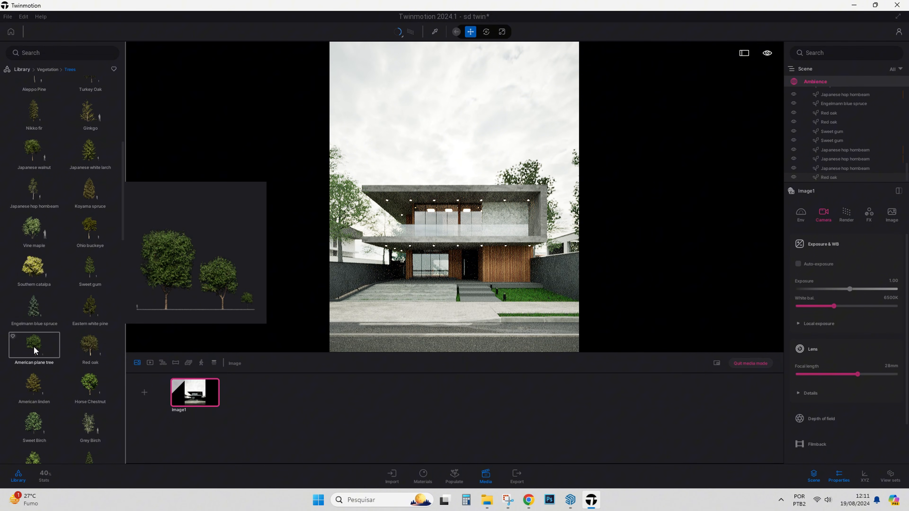
drag(34, 381, 299, 250)
click(424, 302)
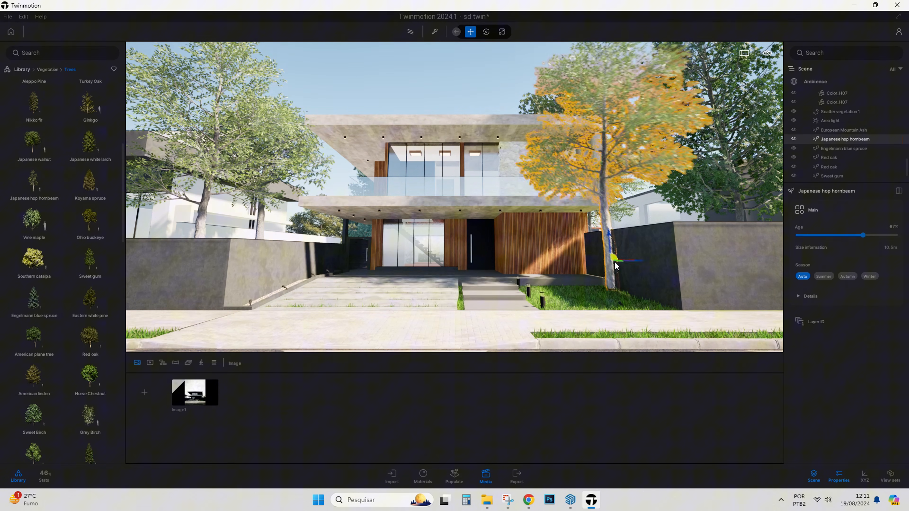
drag(608, 201, 360, 254)
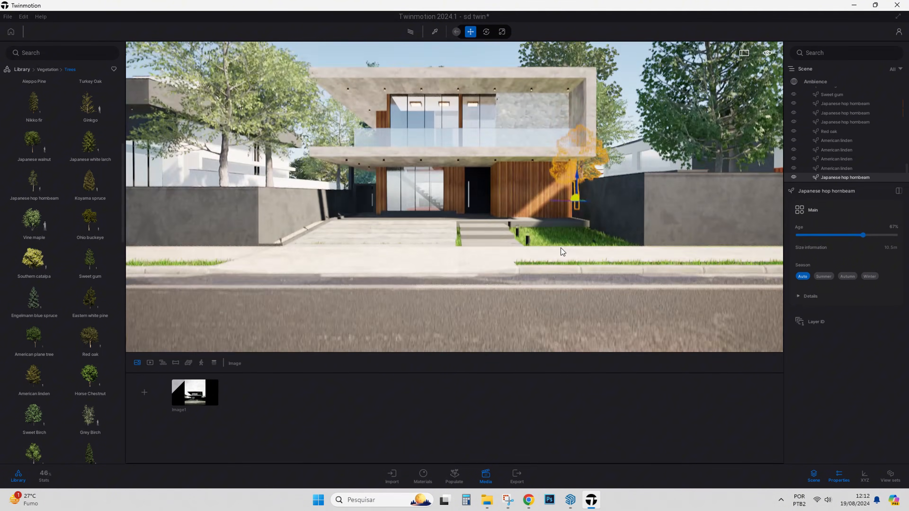
right_drag(561, 248, 560, 272)
click(195, 393)
Add two Mango Trees to the planting around the house.
scroll(36, 267, down, 7)
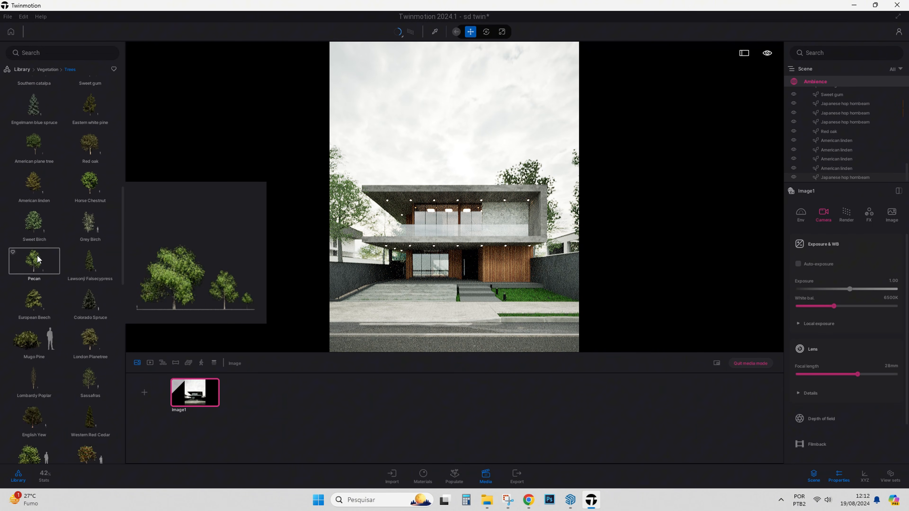
scroll(35, 308, down, 5)
drag(35, 312, 296, 243)
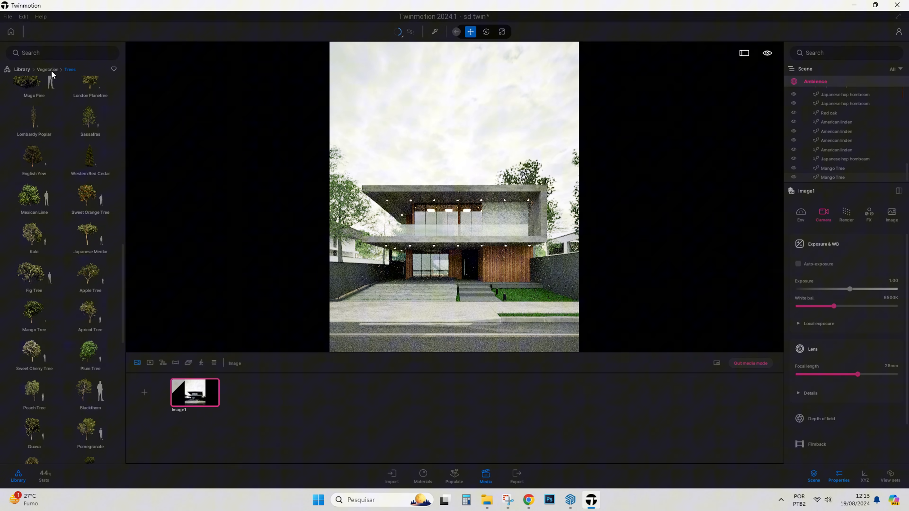
Place three Fig Trees as low foliage on the raised lawn behind the driveway wall and check them in Image1.
drag(34, 274, 375, 264)
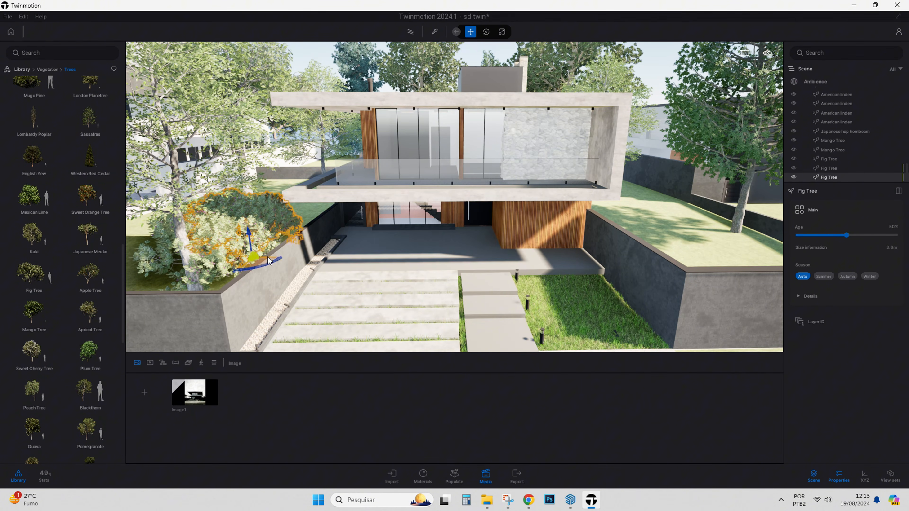
drag(268, 258, 300, 250)
click(195, 392)
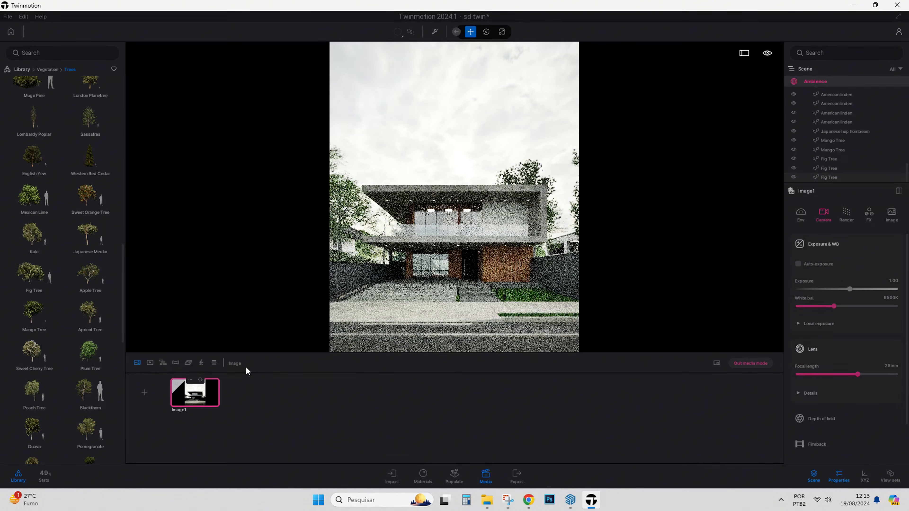
Reposition the Red oak beside the roof's stone-panel end in the Image1 composition and set its age to 80%.
click(459, 115)
click(523, 166)
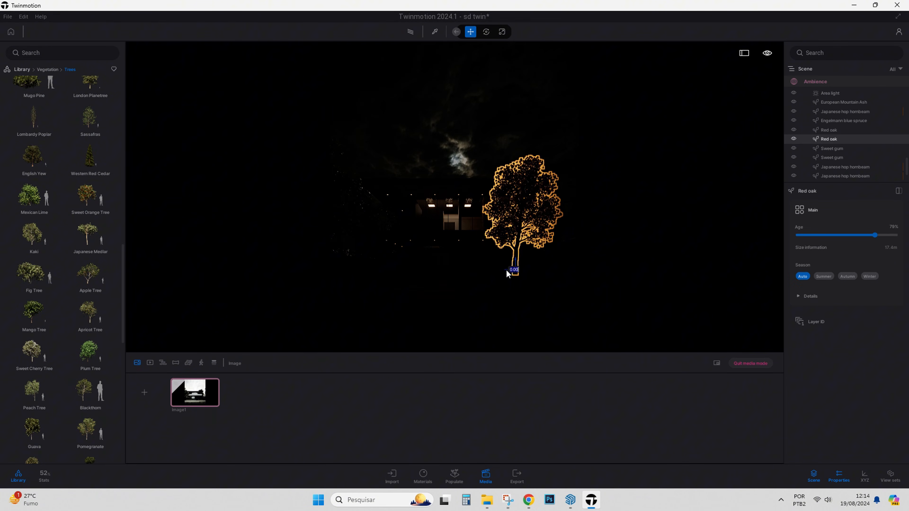
right_drag(510, 271, 505, 236)
drag(505, 235, 534, 236)
click(195, 393)
click(559, 221)
drag(846, 235, 876, 236)
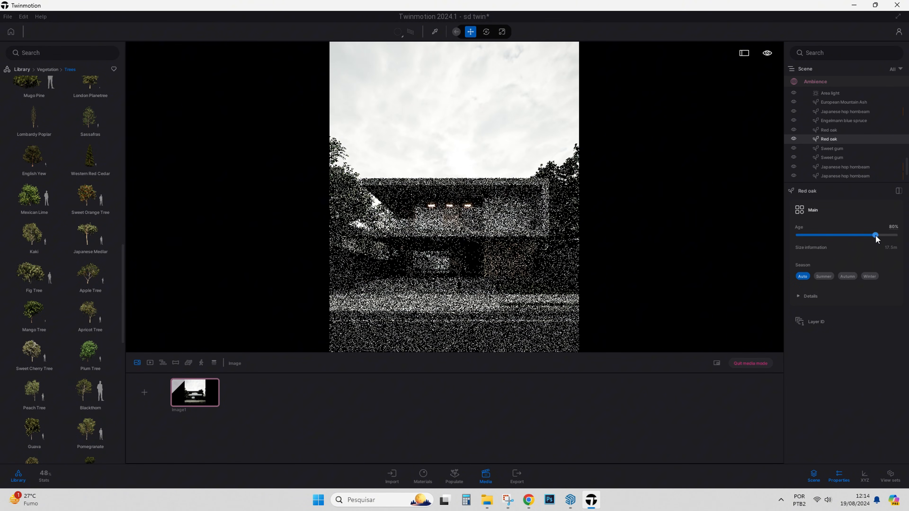
click(465, 115)
right_drag(494, 215, 519, 215)
click(527, 229)
click(195, 392)
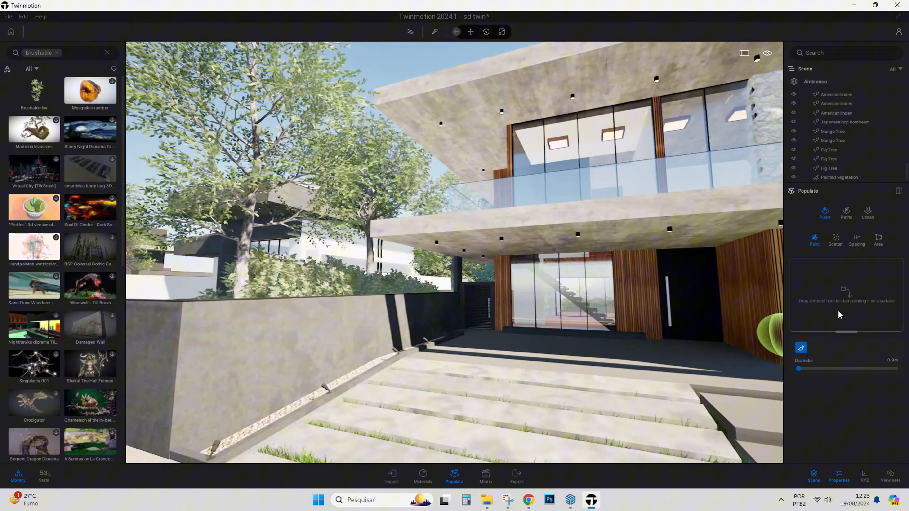
Load Brushable Ivy for vegetation painting and paint a first patch on the driveway-side wall with a 0.9 m brush.
mouse_move(15, 156)
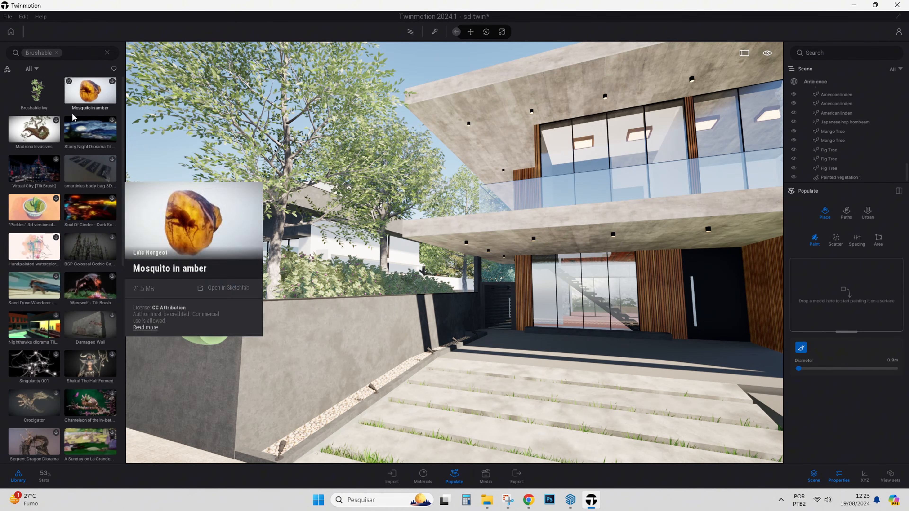
mouse_move(36, 92)
mouse_down()
mouse_move(720, 324)
mouse_move(831, 293)
mouse_up()
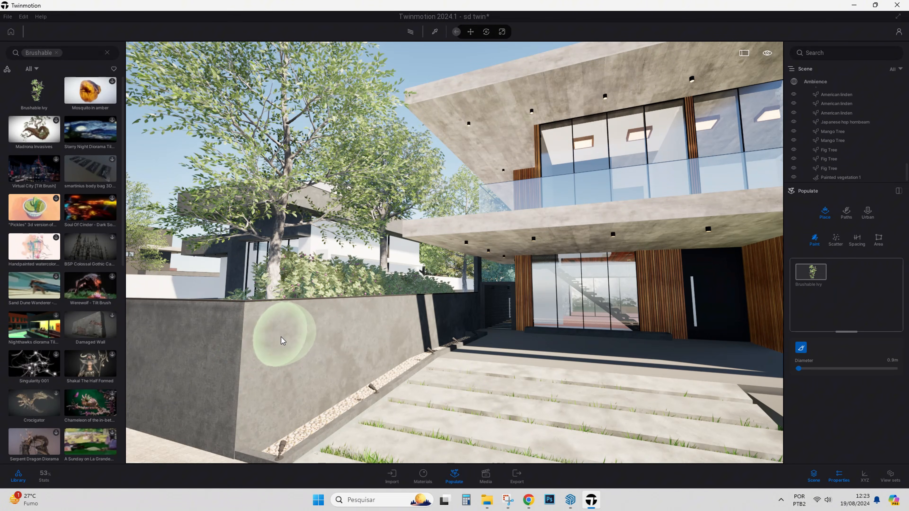
right_drag(281, 337, 301, 297)
mouse_move(301, 297)
mouse_down()
mouse_move(308, 311)
mouse_move(370, 287)
mouse_up()
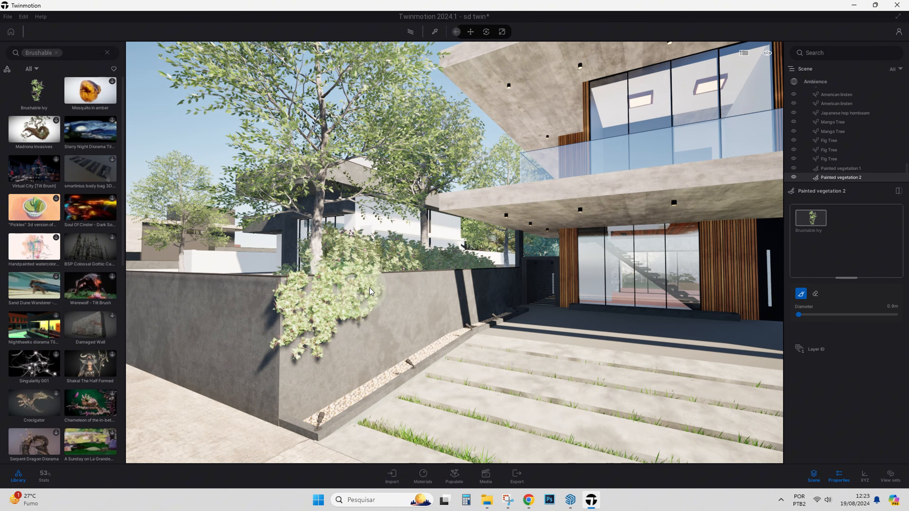
drag(305, 365, 304, 376)
Cover the rest of the driveway-side wall with Brushable Ivy up to the dark gate.
key(d)
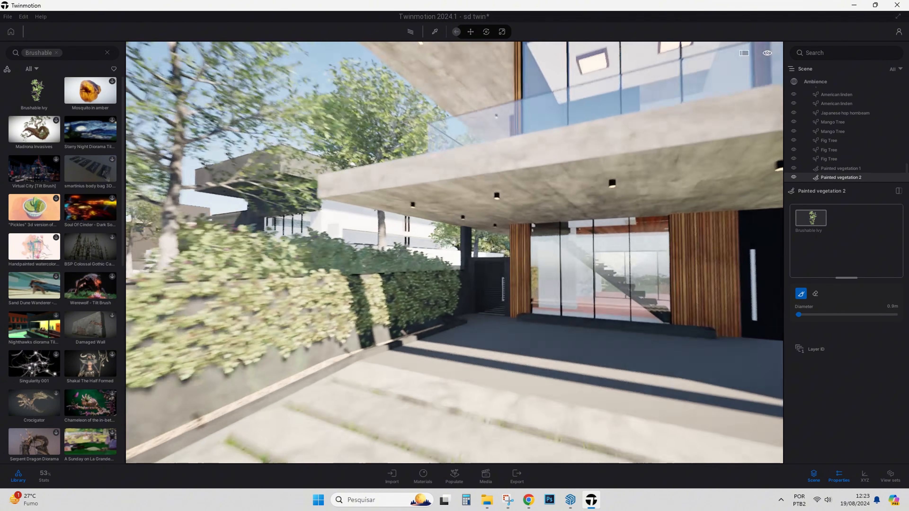
right_drag(304, 376, 280, 364)
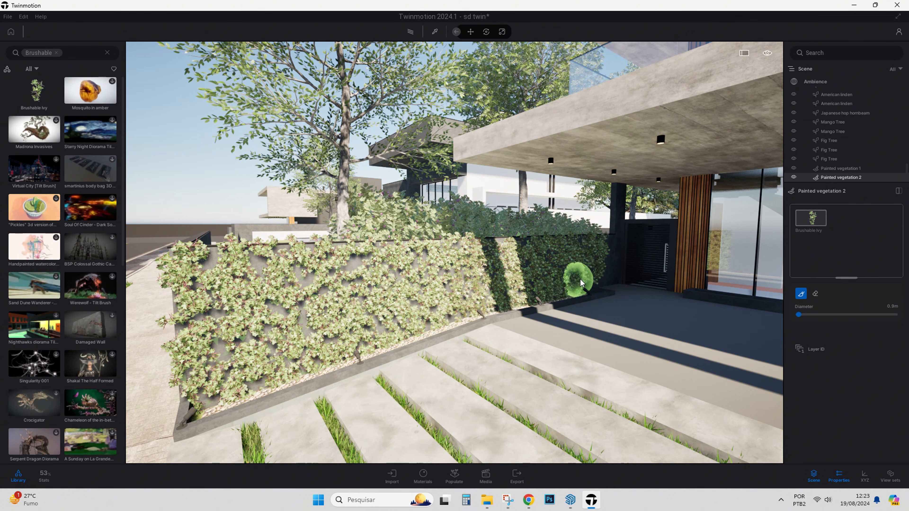
shift+middle_drag(594, 273, 461, 273)
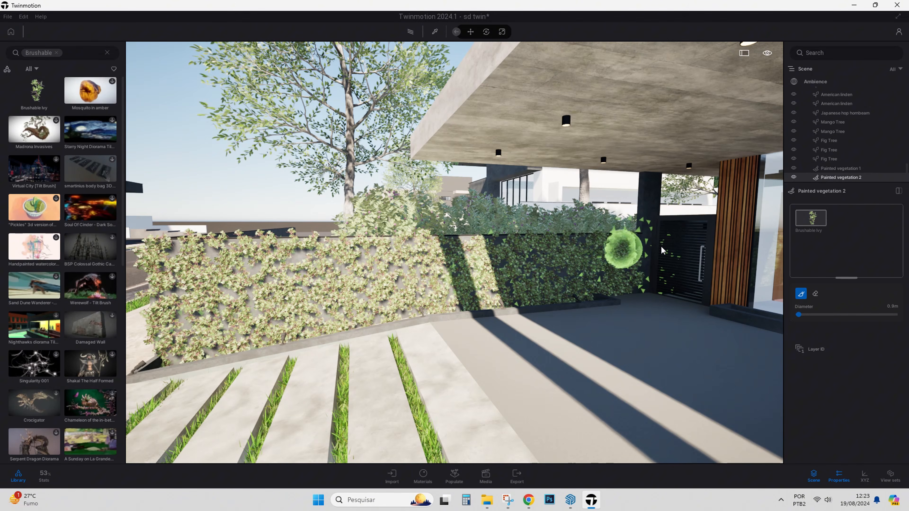
mouse_move(266, 264)
shift+middle_down()
mouse_move(382, 300)
mouse_move(573, 310)
shift+middle_up()
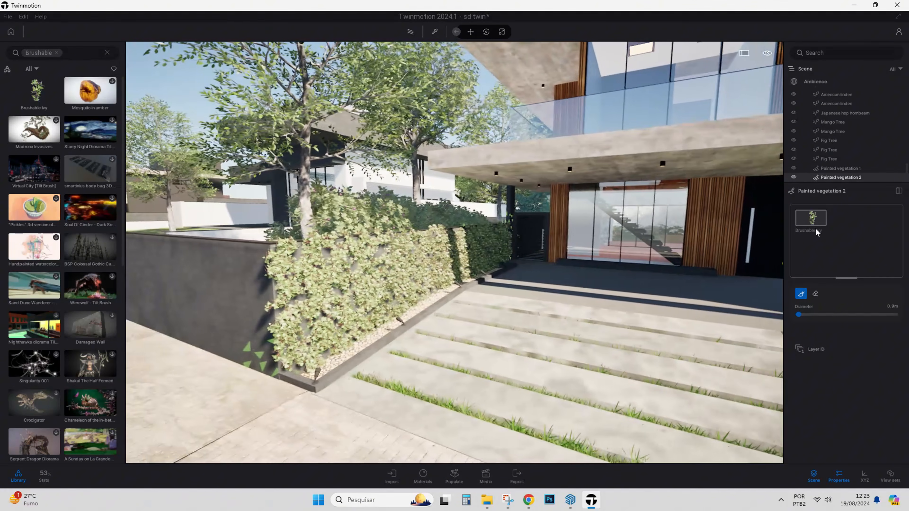
Raise the painted ivy's density to the maximum and set the viewport to real-time rendering after a path-traced check.
click(813, 220)
drag(827, 325, 896, 325)
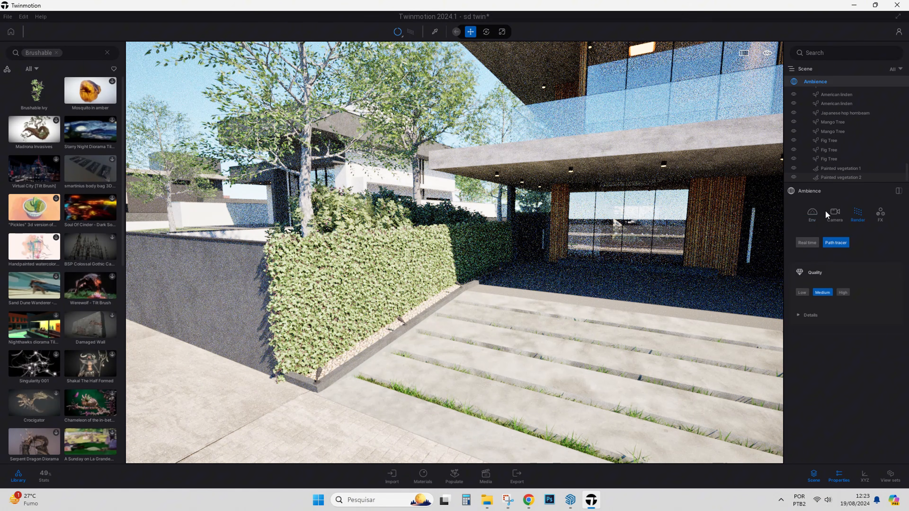
click(807, 242)
Paint Brushable Ivy over the street-facing dark wall, starting from the driveway corner.
mouse_move(358, 290)
shift+middle_down()
mouse_move(452, 291)
mouse_move(614, 244)
mouse_move(574, 213)
shift+middle_up()
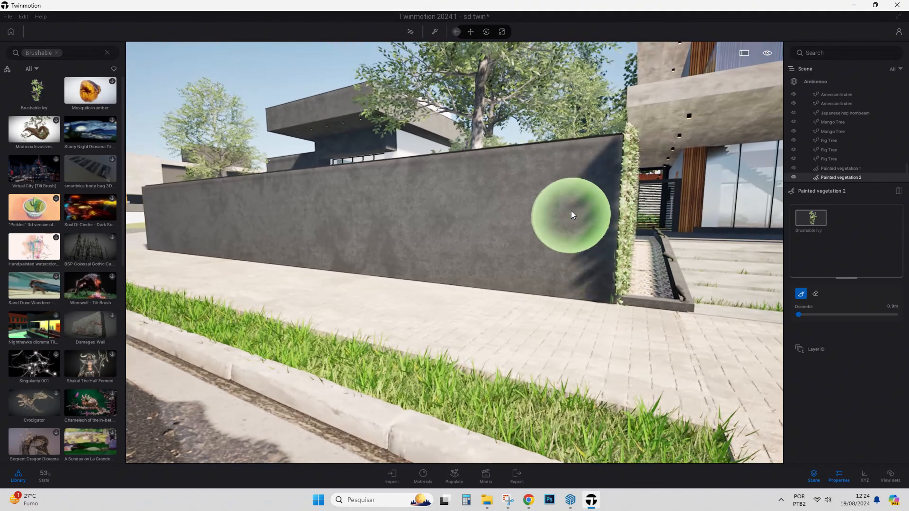
mouse_move(574, 213)
mouse_down()
mouse_move(597, 161)
mouse_move(616, 254)
mouse_up()
mouse_move(540, 267)
mouse_down()
mouse_move(399, 258)
mouse_move(531, 225)
mouse_move(627, 309)
mouse_up()
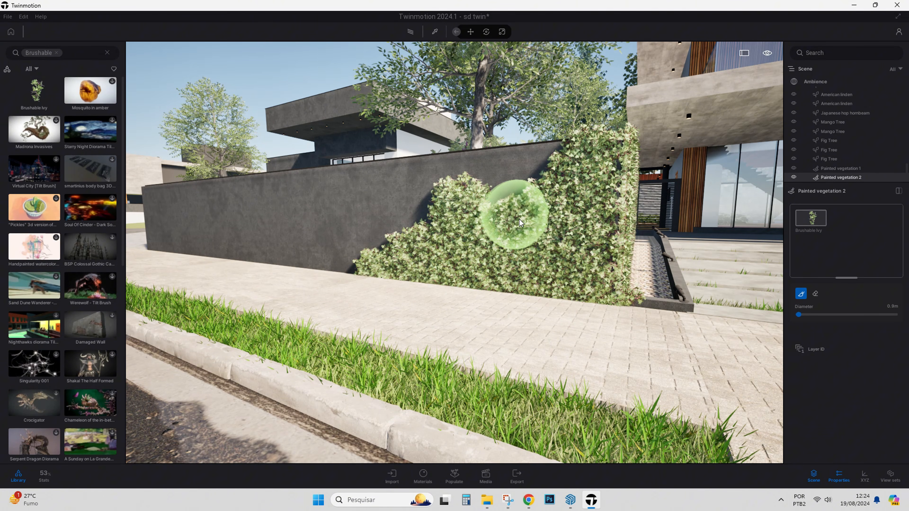
drag(471, 230, 588, 193)
Examine the ivy-covered walls from the front, and view Image1 path-traced in the enlarged viewport.
mouse_move(588, 222)
shift+middle_down()
mouse_move(454, 229)
mouse_move(568, 241)
shift+middle_up()
scroll(567, 242, down, 3)
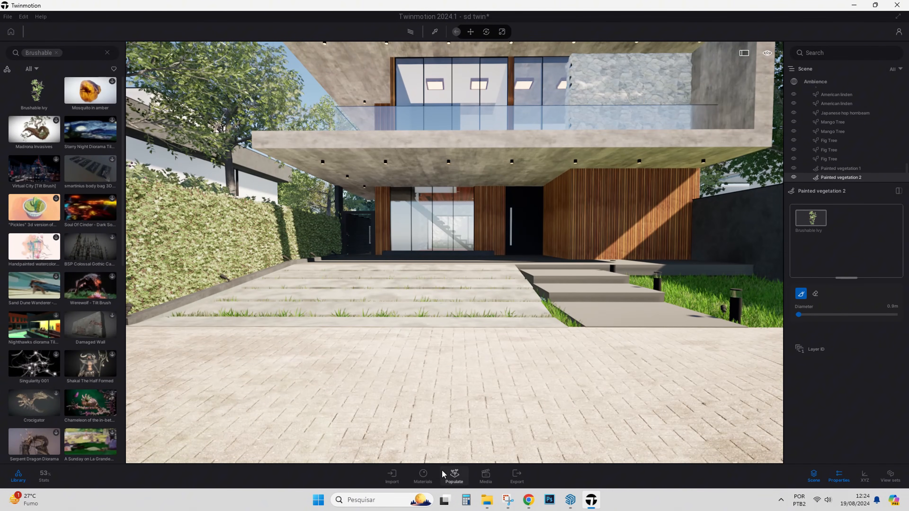
click(486, 476)
click(194, 393)
click(485, 477)
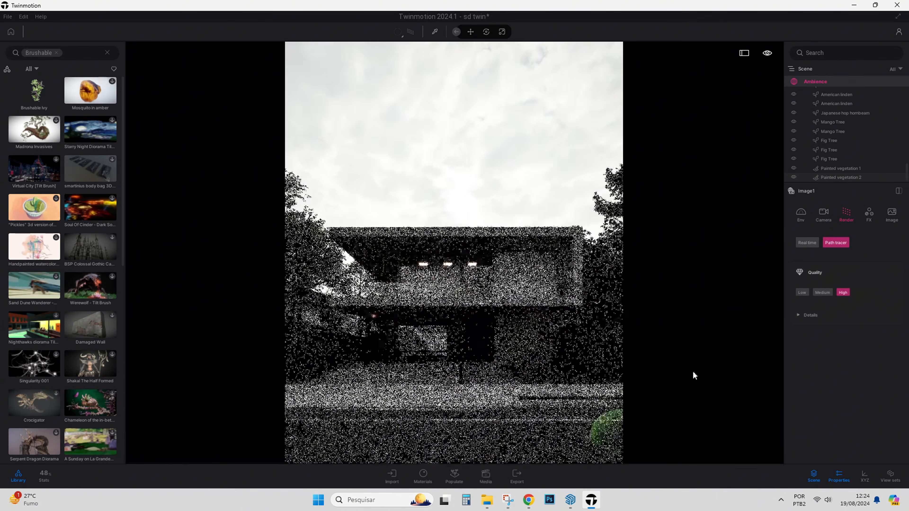
Clear the asset search, browse the Megascans decals and place an Asphalt Crack decal on the street in front of the house.
click(107, 53)
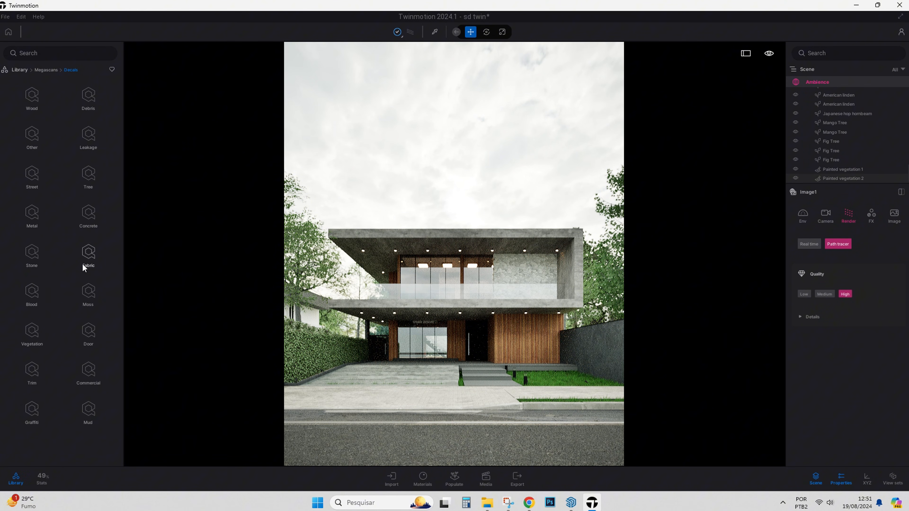
click(92, 214)
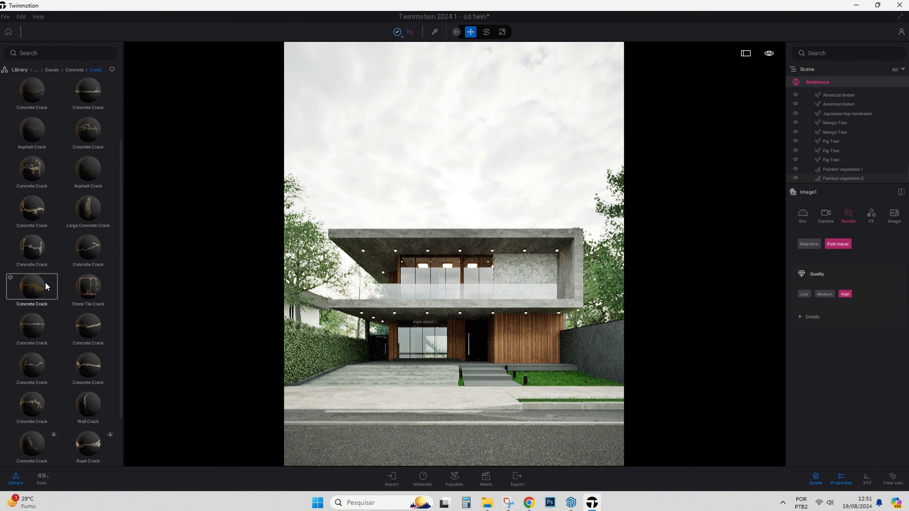
click(56, 71)
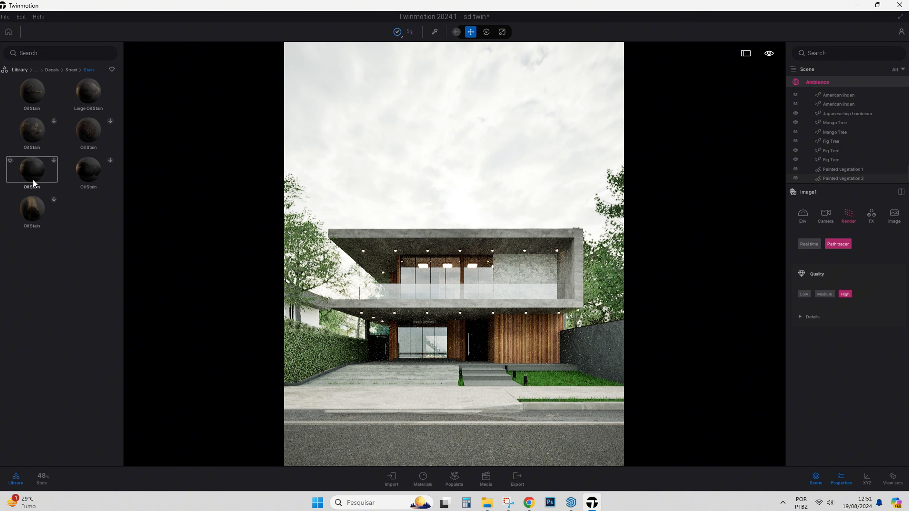
click(90, 96)
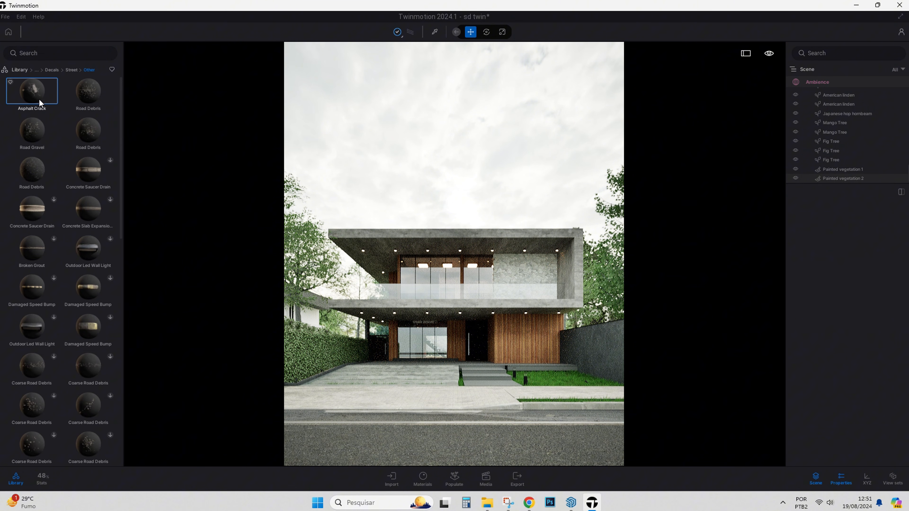
drag(190, 211, 508, 444)
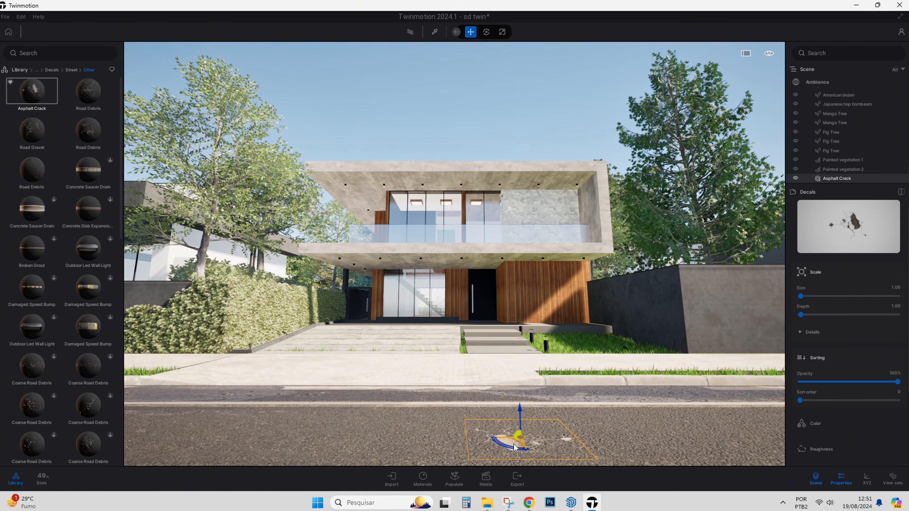
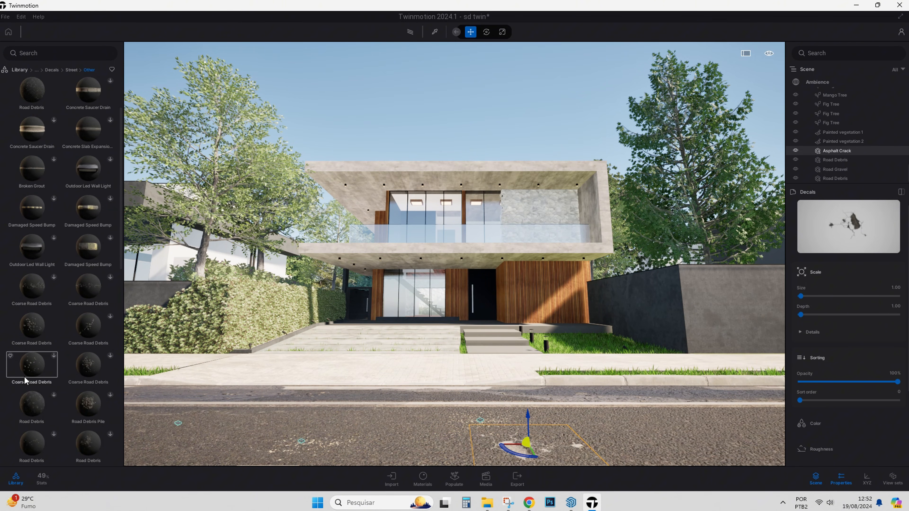
Place a Tileable Road Dust decal in the gutter along the curb in front of the house.
scroll(30, 371, down, 10)
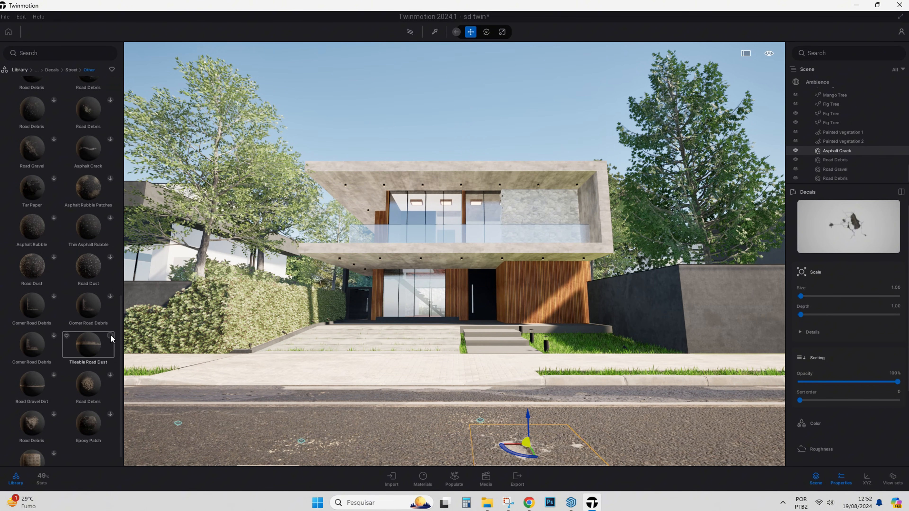
scroll(42, 416, down, 1)
drag(88, 325, 230, 403)
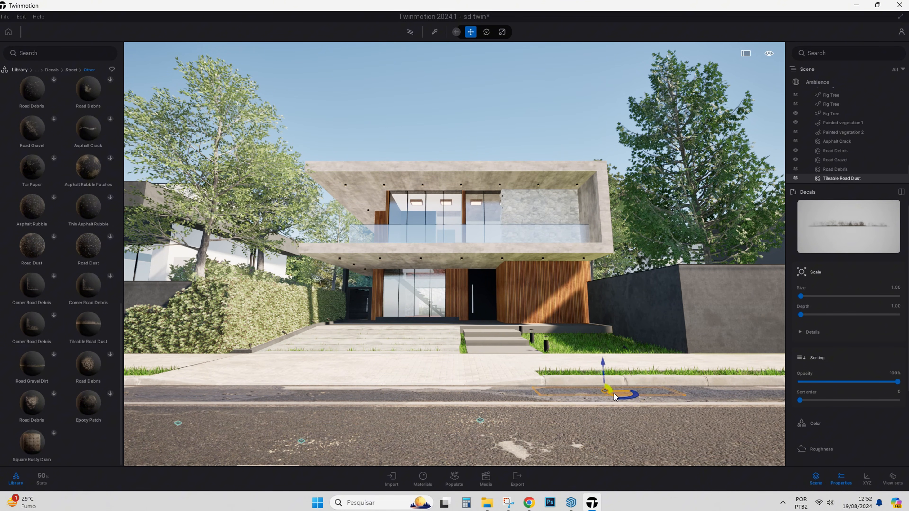
key(Delete)
drag(597, 392, 595, 391)
right_drag(596, 391, 550, 365)
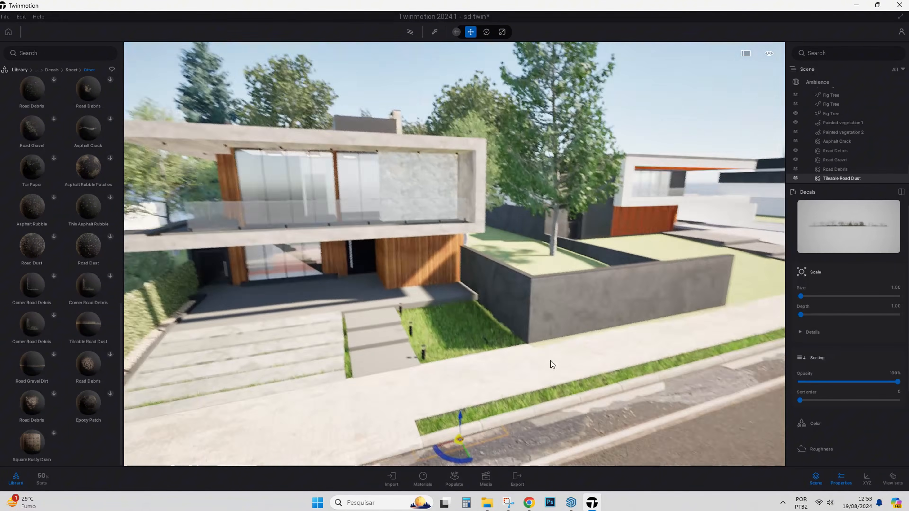
Extend the Tileable Road Dust along the curb past the driveway with instance copies, using a spacing of 0.99 m.
scroll(454, 441, up, 5)
drag(426, 380, 464, 366)
shift+drag(293, 416, 294, 417)
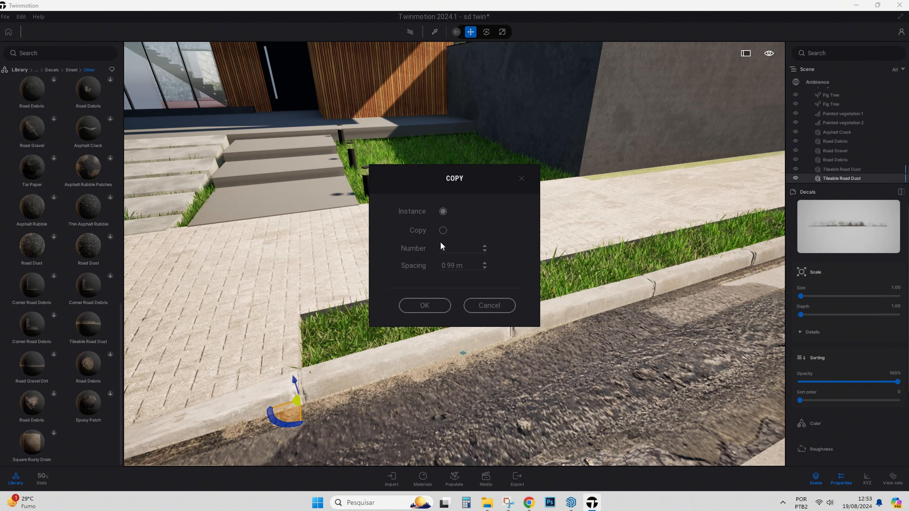
click(417, 308)
mouse_move(417, 309)
right_down()
mouse_move(404, 310)
mouse_move(415, 311)
right_up()
scroll(416, 311, up, 4)
click(633, 430)
scroll(633, 430, down, 5)
right_drag(633, 430, 644, 423)
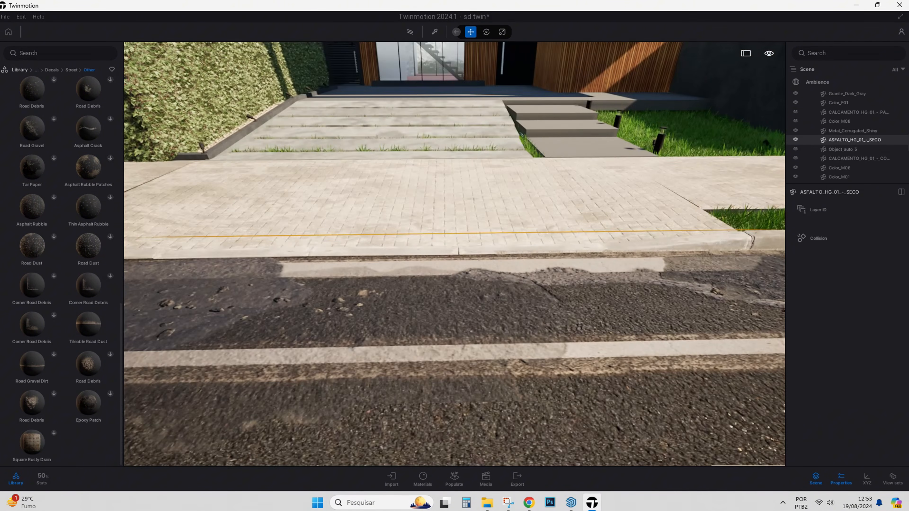
scroll(549, 317, up, 4)
click(550, 317)
scroll(549, 316, down, 2)
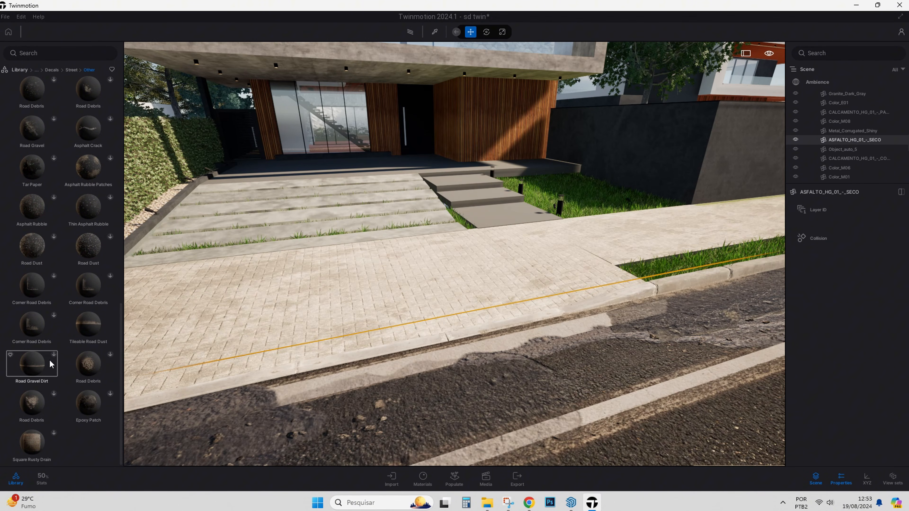
Place a Road Gravel Dirt decal in the gutter on the ivy-wall side and repeat it along the curb as an instance 1.84 m away.
right_drag(270, 380, 222, 385)
click(513, 426)
right_drag(513, 426, 550, 411)
drag(32, 364, 393, 416)
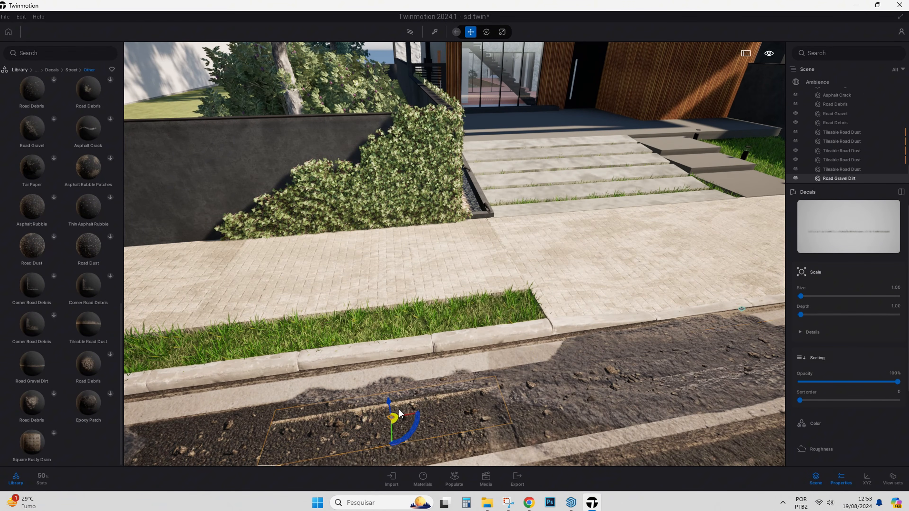
key(Escape)
drag(482, 376, 270, 390)
click(468, 360)
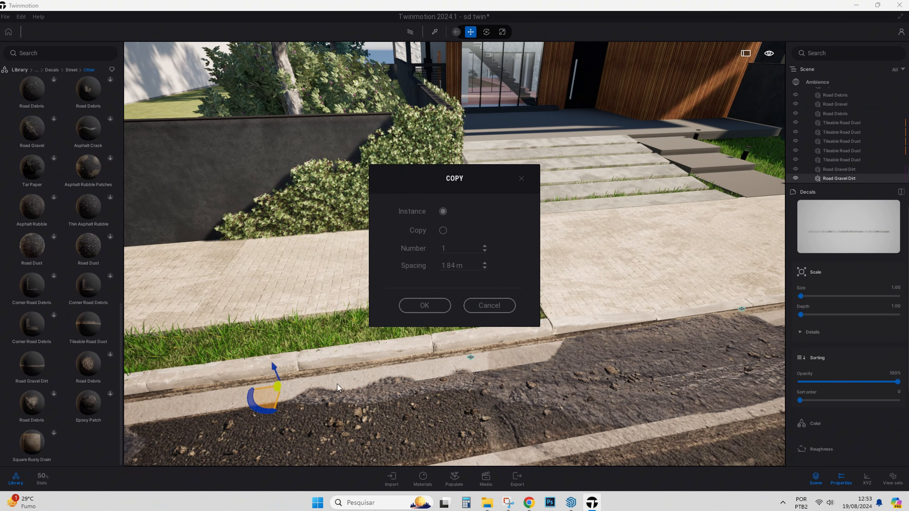
click(424, 306)
Repeat the Tileable Road Dust decal as instances along the curb beside the grass strip by the plain dark wall.
click(358, 359)
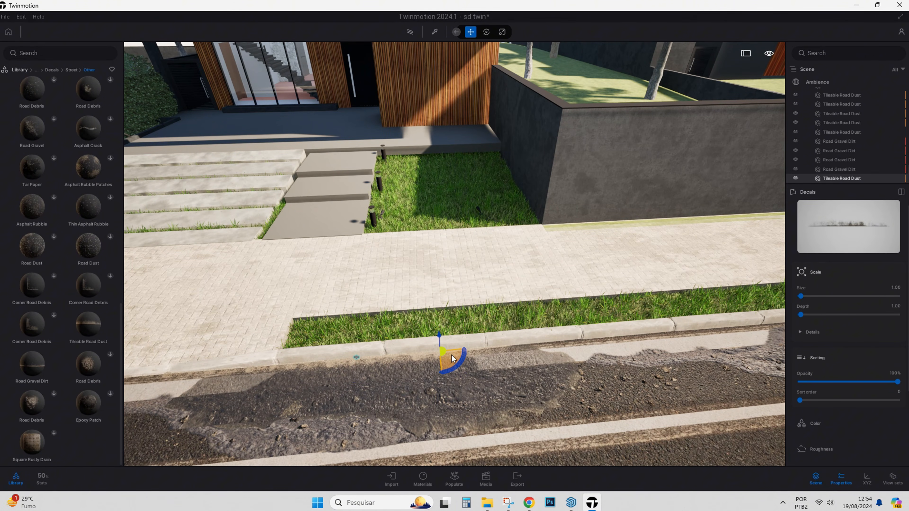
shift+drag(452, 359, 534, 353)
click(425, 306)
right_drag(425, 322, 380, 336)
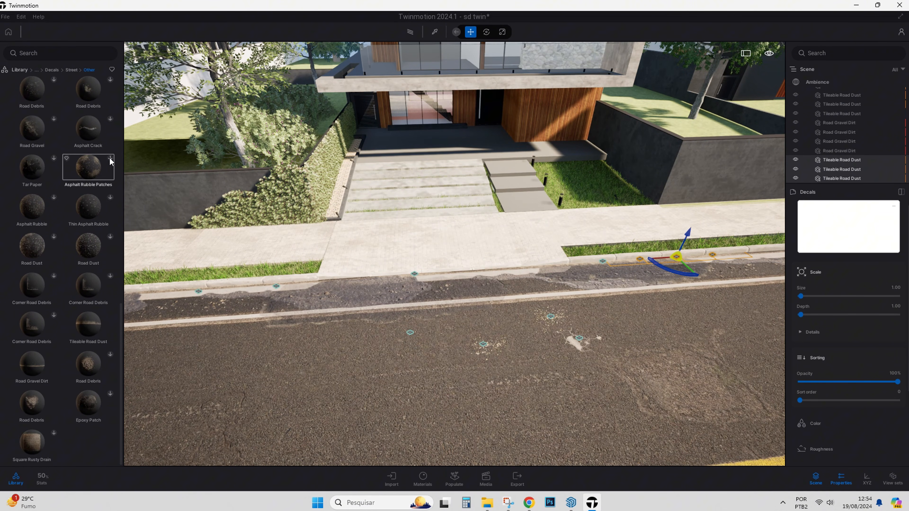
Place a Road Debris decal on the driveway side of the street and Asphalt Rubble Patches near the opposite end.
drag(111, 161, 282, 374)
click(357, 384)
drag(89, 168, 693, 317)
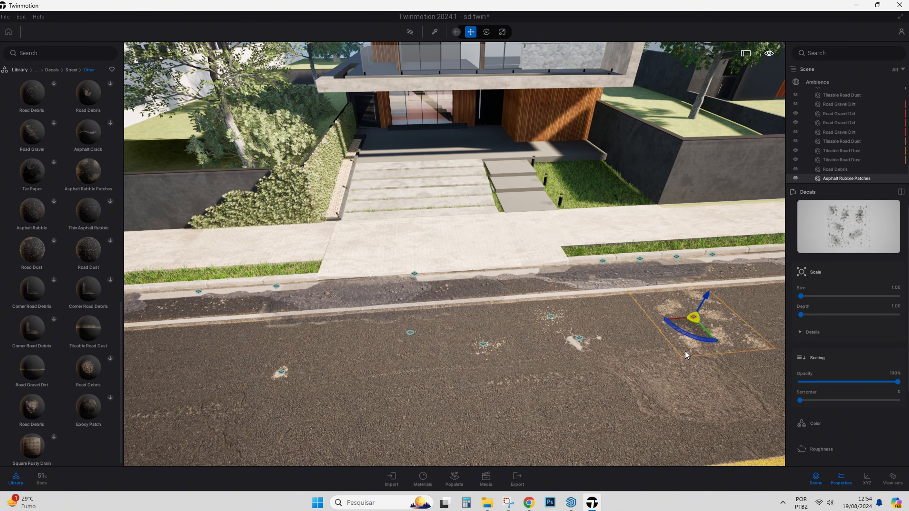
Browse the street and concrete decals and place a Concrete Crack decal on the asphalt near the yellow center line.
scroll(72, 397, up, 10)
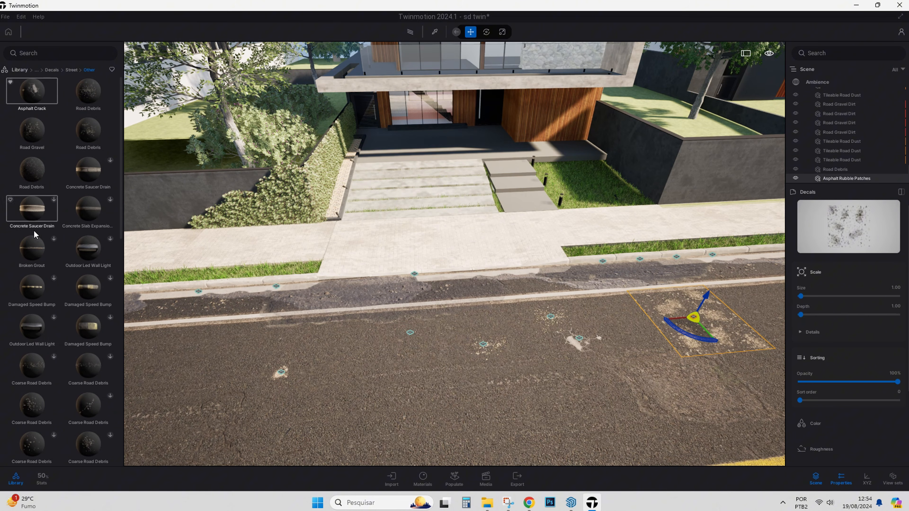
click(72, 70)
click(33, 93)
click(55, 71)
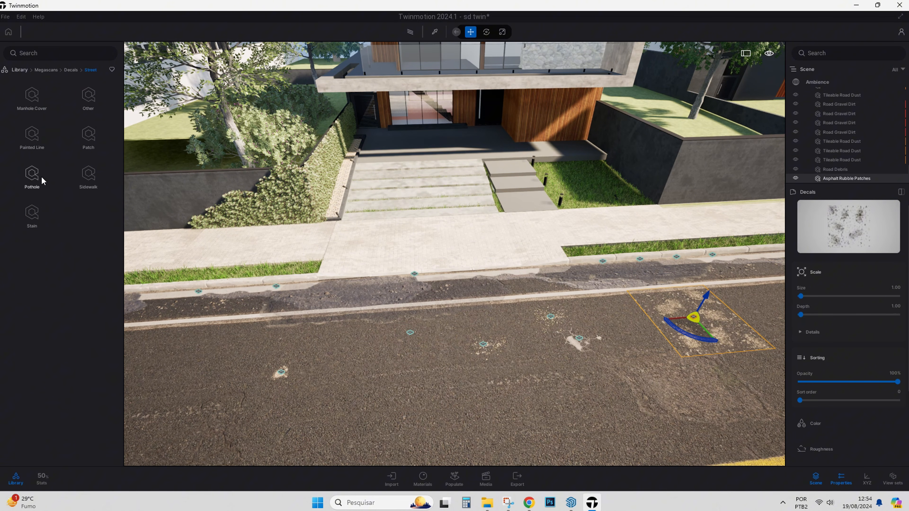
click(88, 176)
click(63, 71)
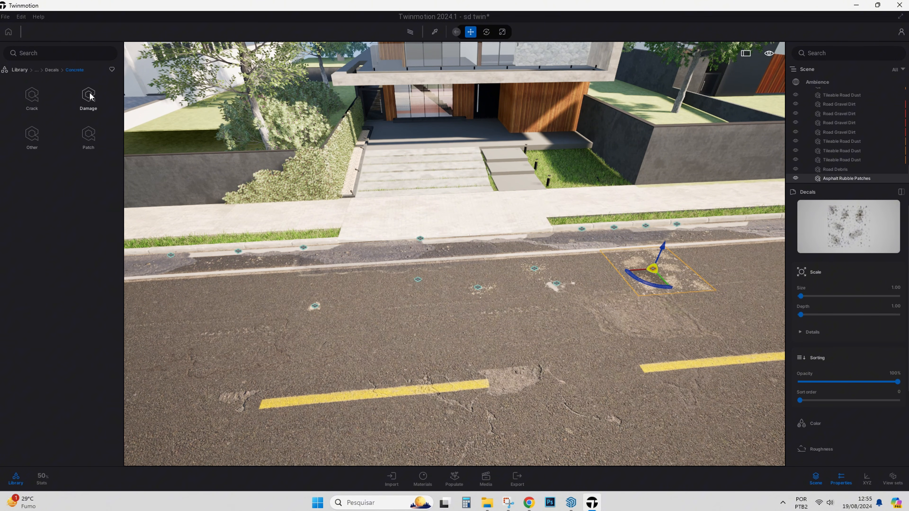
click(32, 95)
drag(35, 175, 446, 346)
middle_drag(451, 390, 458, 359)
scroll(433, 304, up, 5)
scroll(430, 295, down, 3)
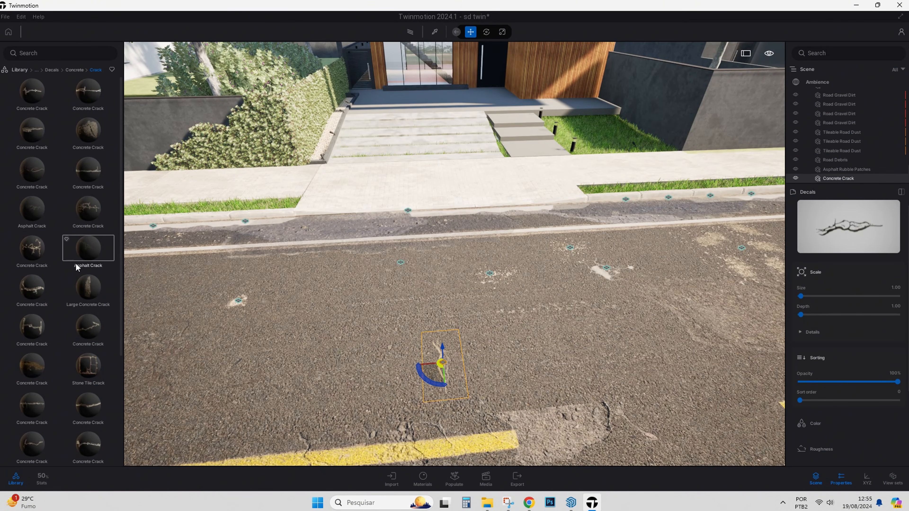
Place an Asphalt Crack decal on the road beside the Concrete Crack and enlarge it to size 3.28.
scroll(49, 354, down, 4)
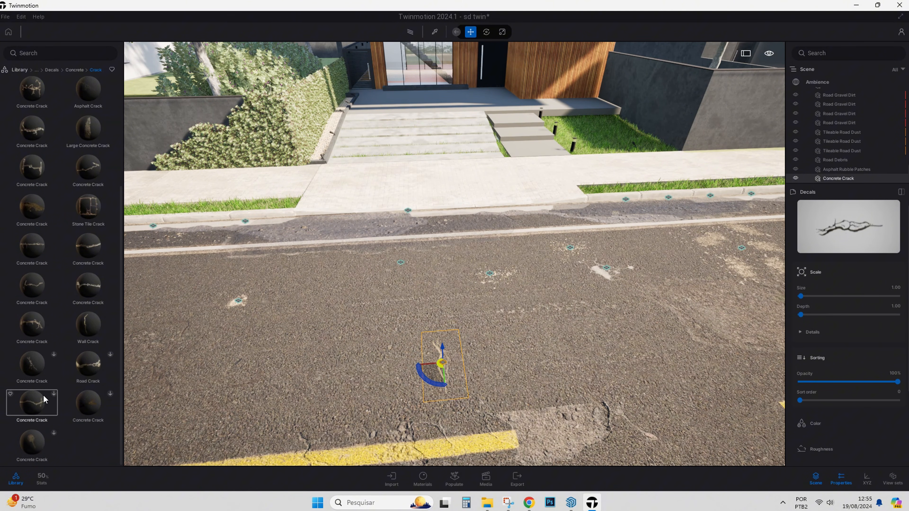
scroll(43, 388, up, 4)
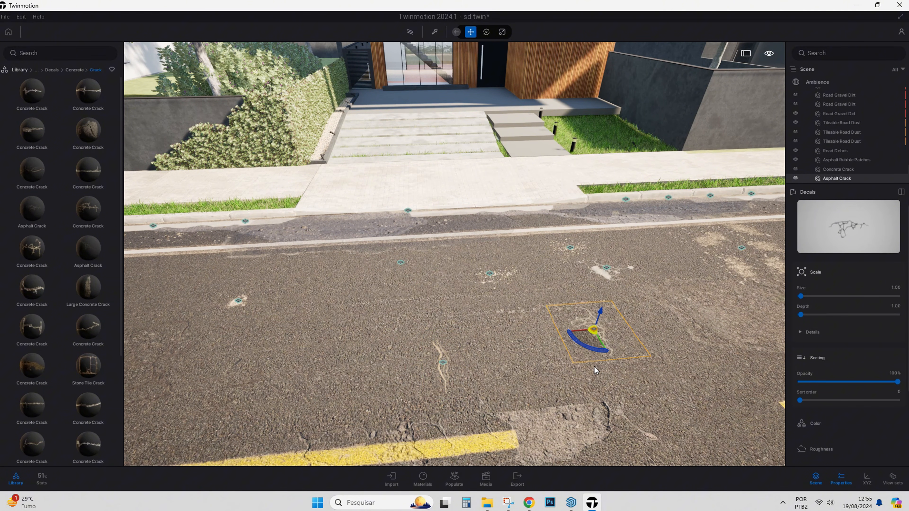
drag(802, 294, 801, 296)
drag(594, 343, 519, 309)
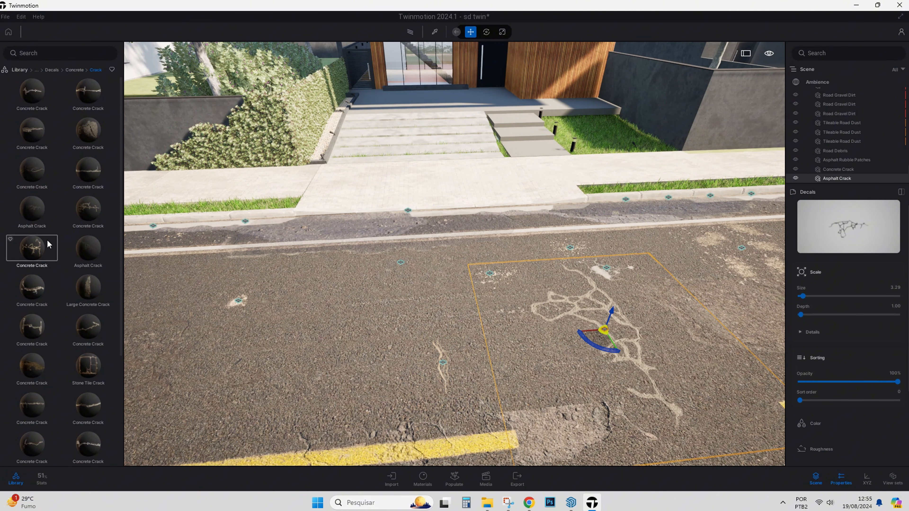
scroll(39, 283, down, 4)
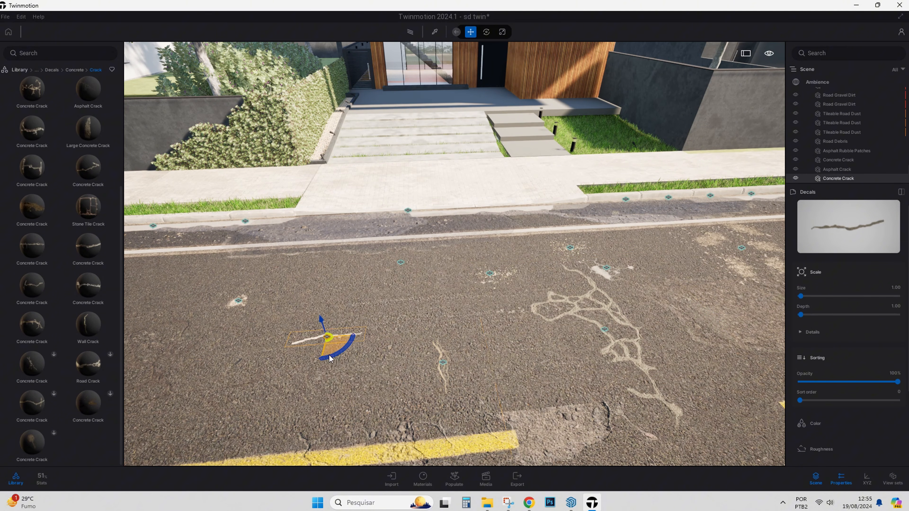
drag(800, 296, 806, 294)
key(Delete)
Place a Large Concrete Crack decal on the road, enlarge it to size 2.81 and adjust its color.
scroll(79, 337, up, 3)
drag(88, 244, 341, 355)
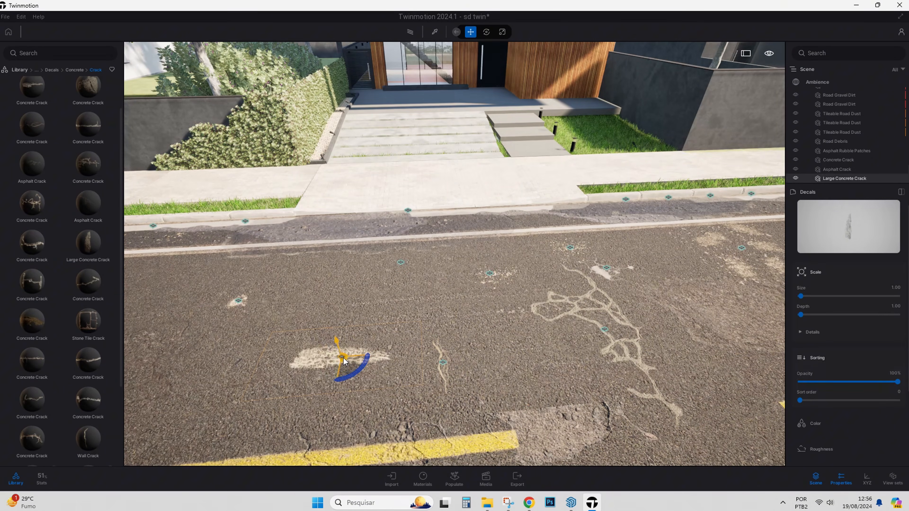
drag(800, 296, 801, 296)
drag(357, 367, 372, 352)
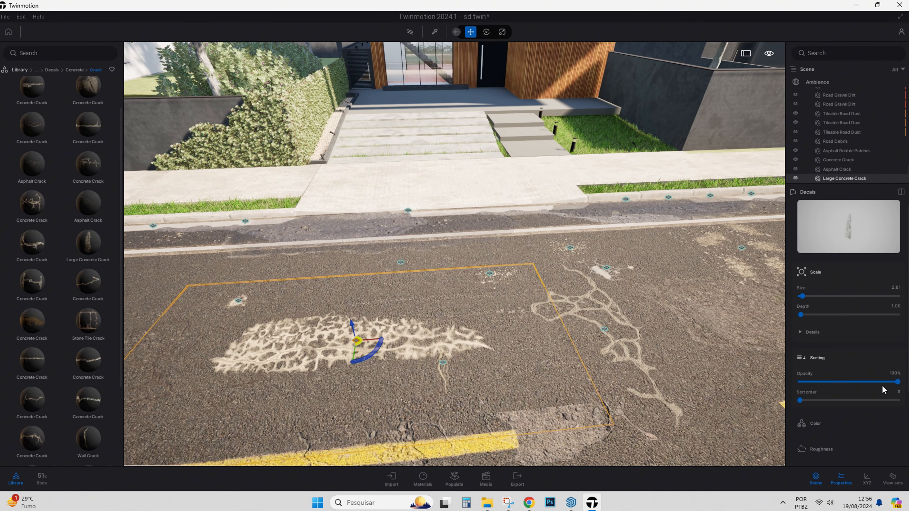
click(815, 423)
drag(847, 395, 793, 400)
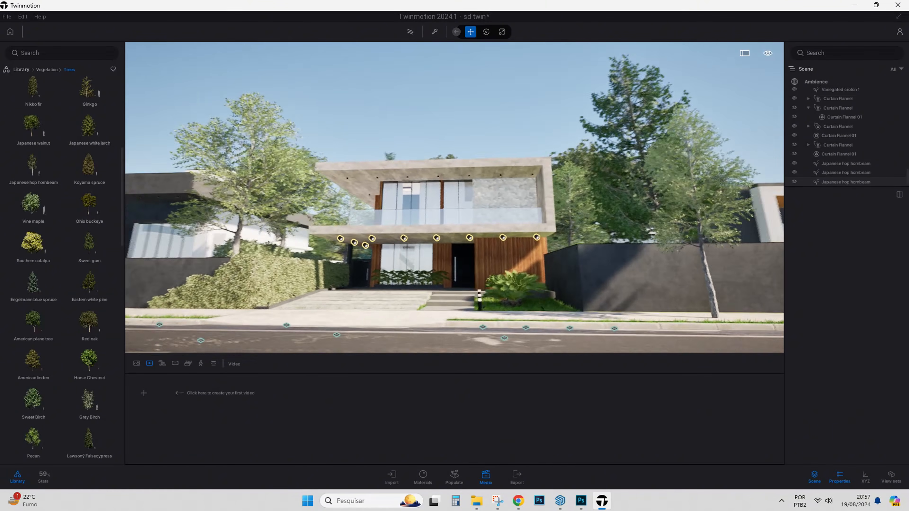
Frame the house obliquely from across the street, with the long dark wall in view, and create a video from this viewpoint.
key(s)
key(d)
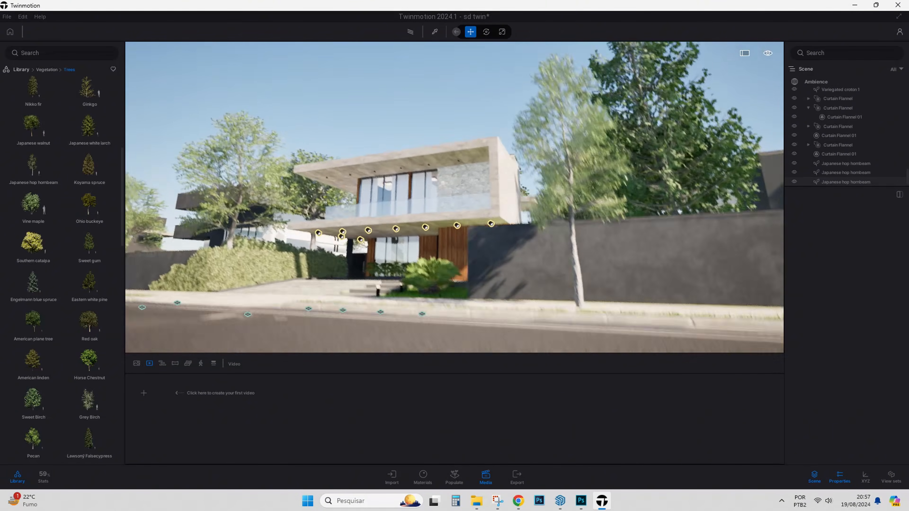
key(e)
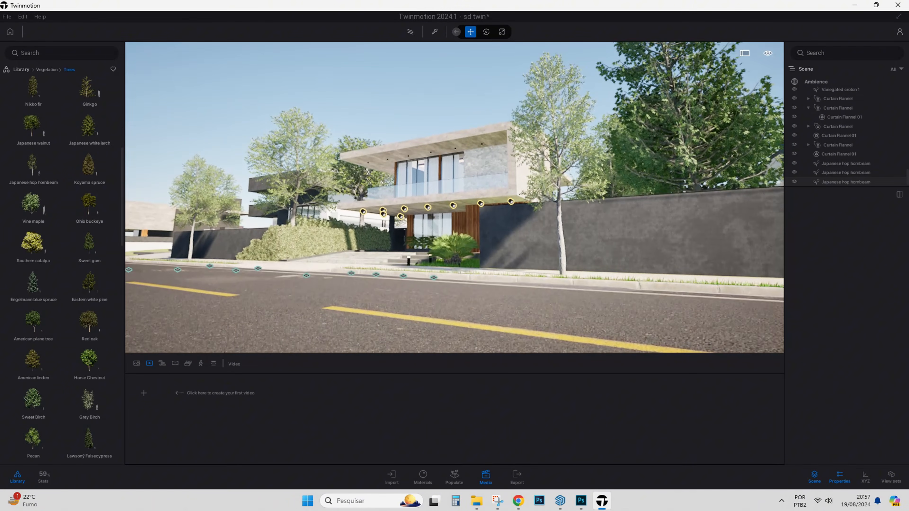
key(q)
right_drag(657, 230, 662, 225)
click(144, 393)
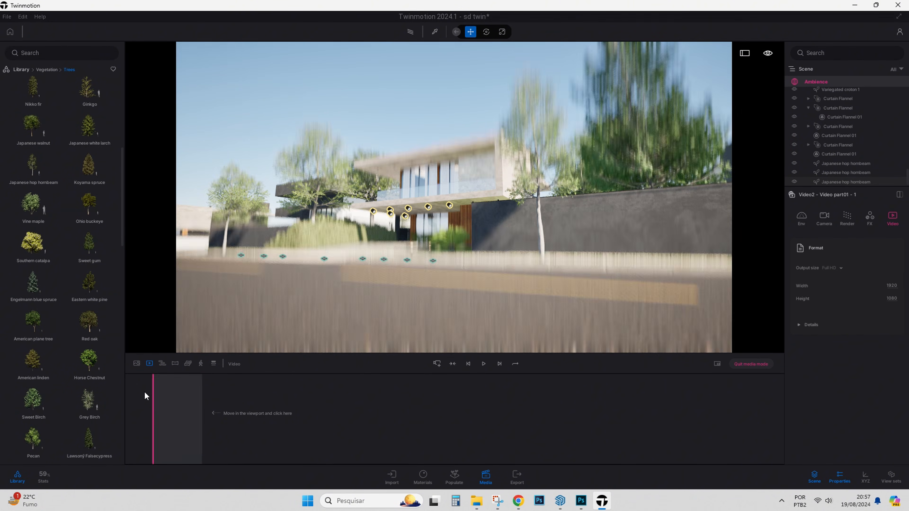
Set the video part's color grading contrast to 60%.
click(873, 219)
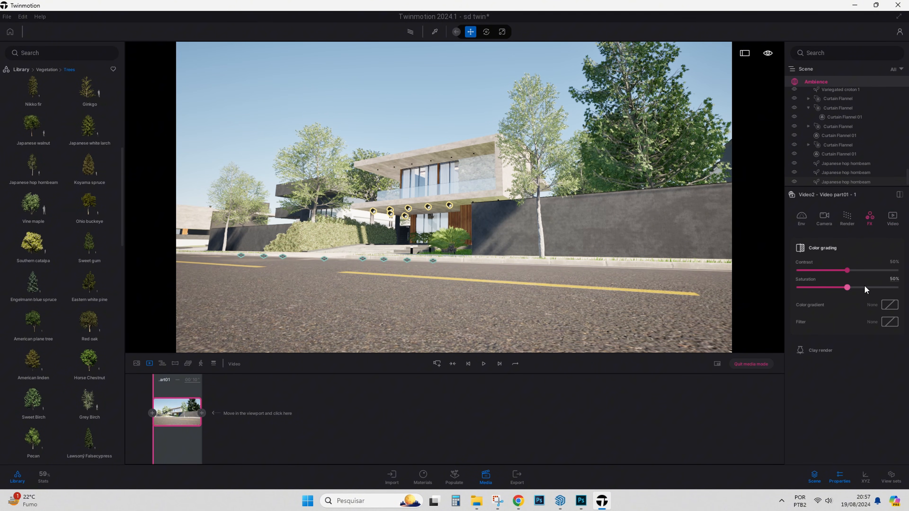
click(894, 261)
key(Return)
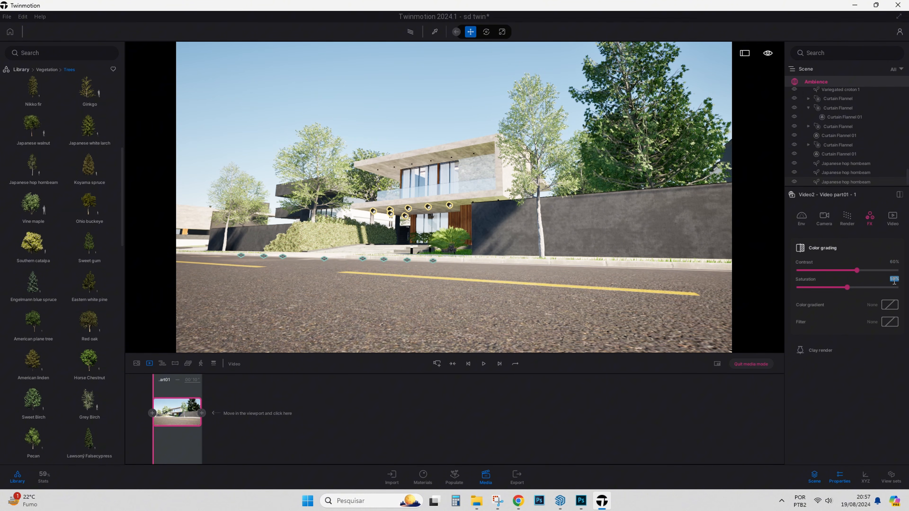
Keep the video part in real-time rendering and switch its global illumination to Lumen.
click(847, 219)
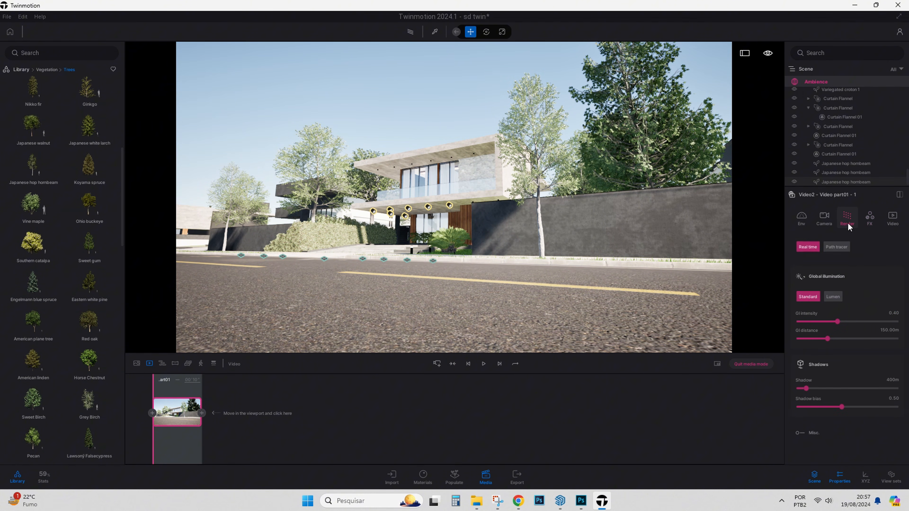
click(837, 248)
click(809, 246)
click(832, 297)
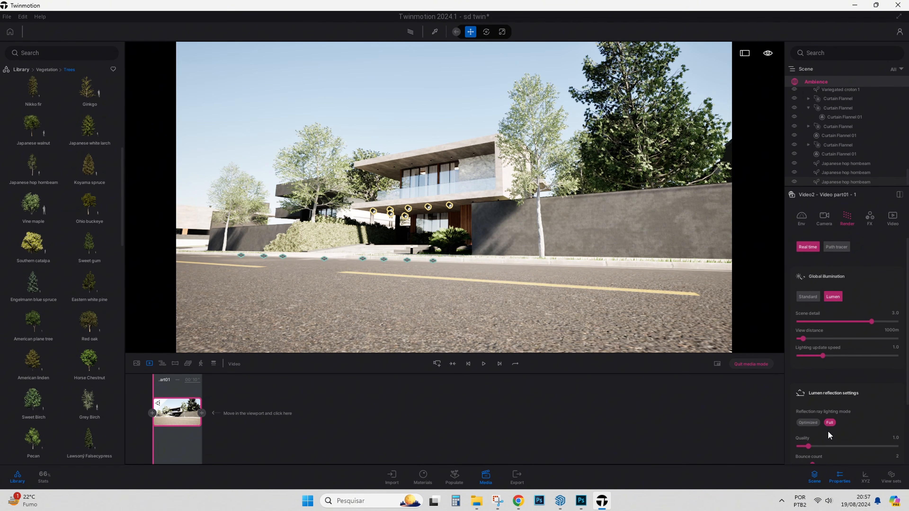
Set the Lumen lighting update speed to 3.0, reflection quality to 5.4 and reflection bounce count to 4 for the video part.
drag(822, 355, 854, 356)
scroll(838, 428, down, 2)
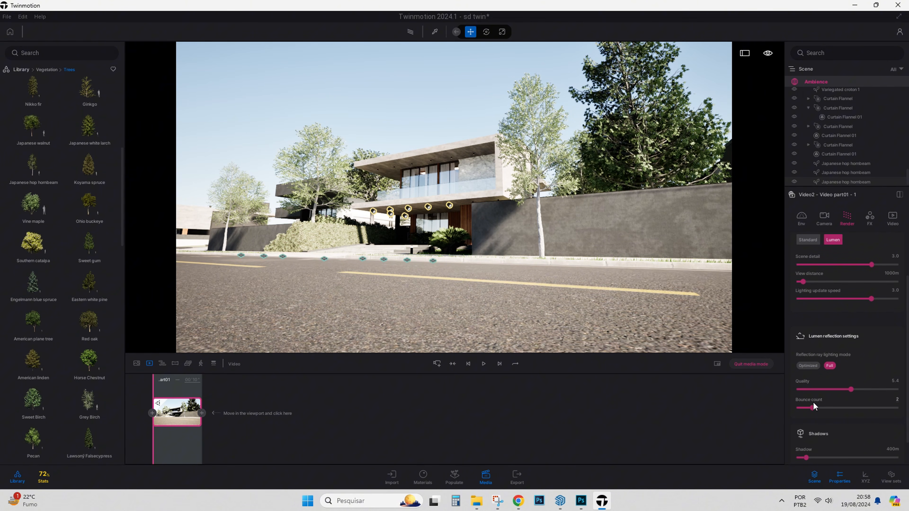
scroll(843, 409, up, 2)
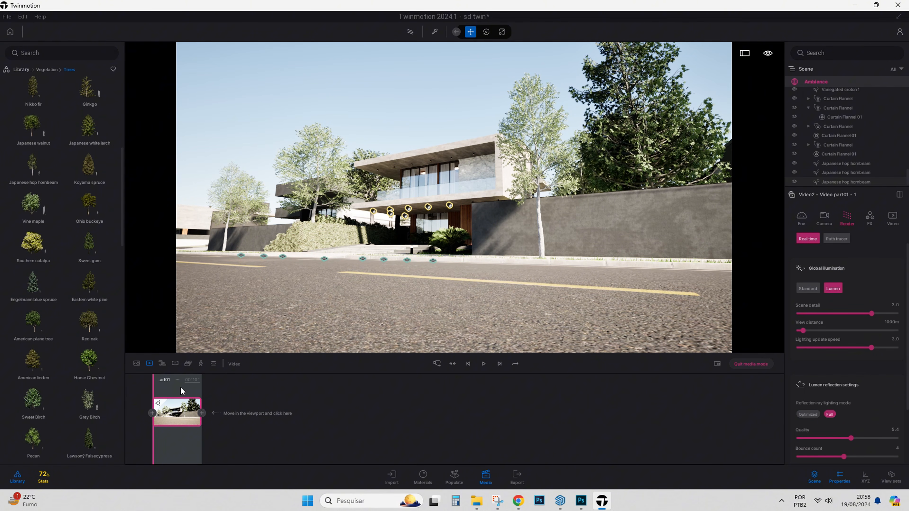
Turn off the video part's auto-exposure and set its exposure to 0.
click(824, 215)
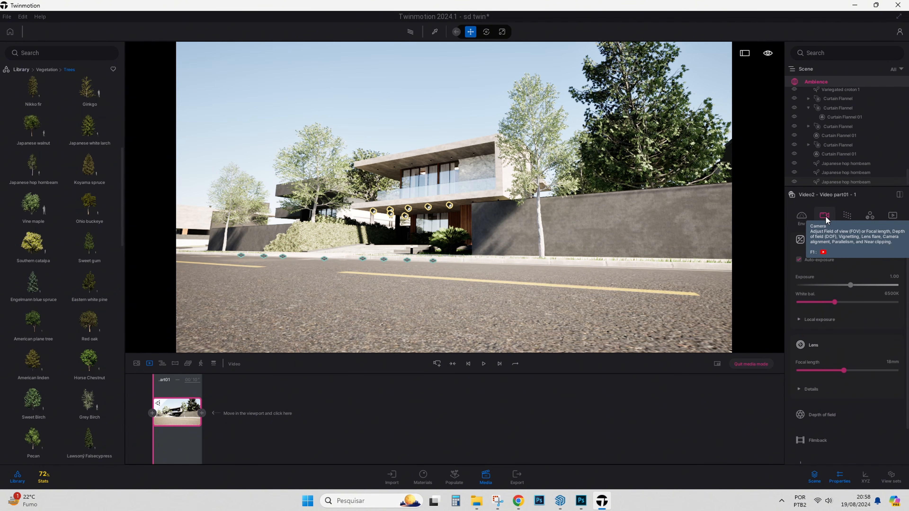
scroll(840, 359, up, 1)
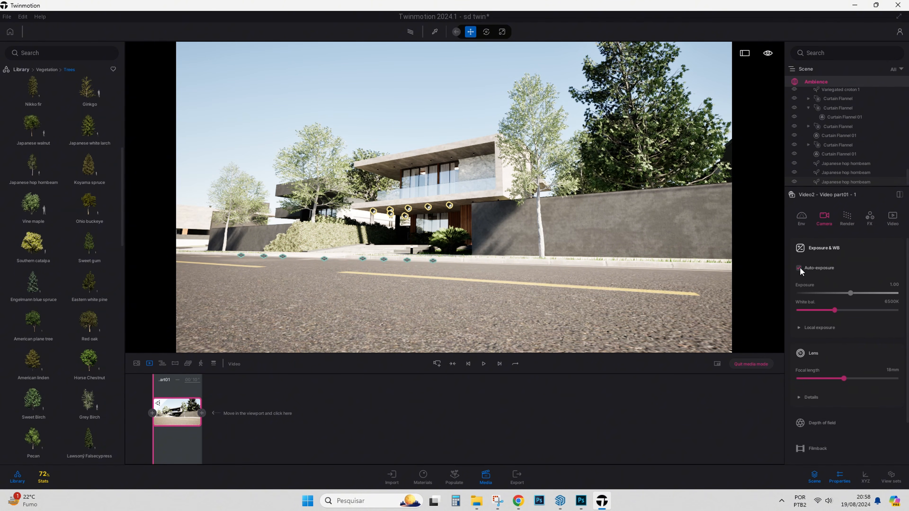
click(799, 268)
text(0)
key(Return)
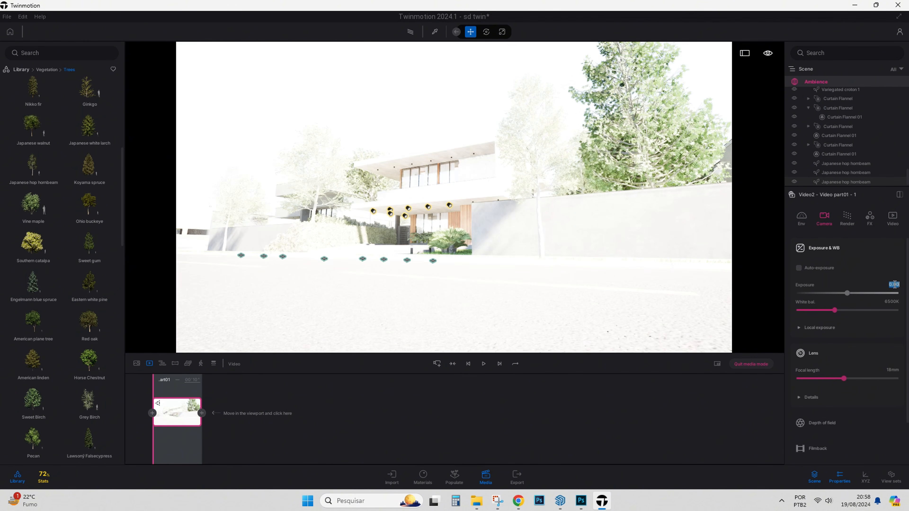
Apply the MoAf Overcast 18 sky as the scene's HDRI environment.
click(801, 218)
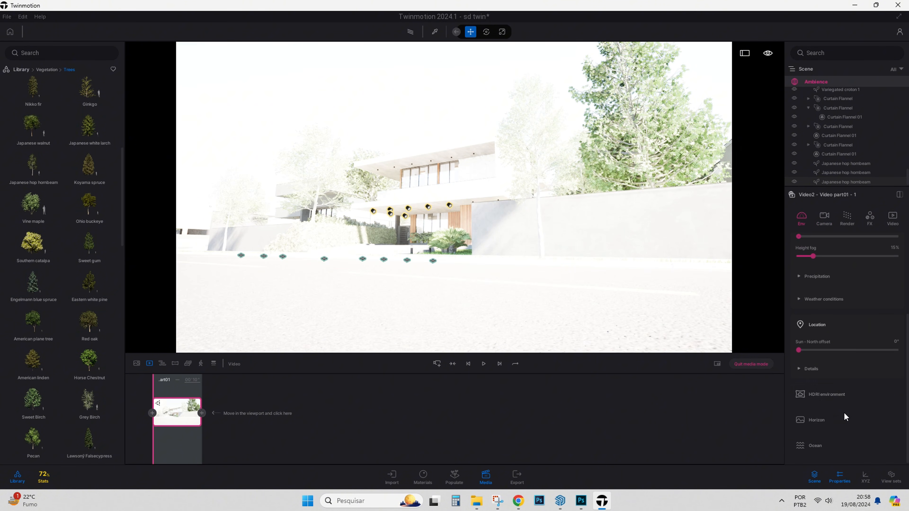
scroll(844, 416, down, 2)
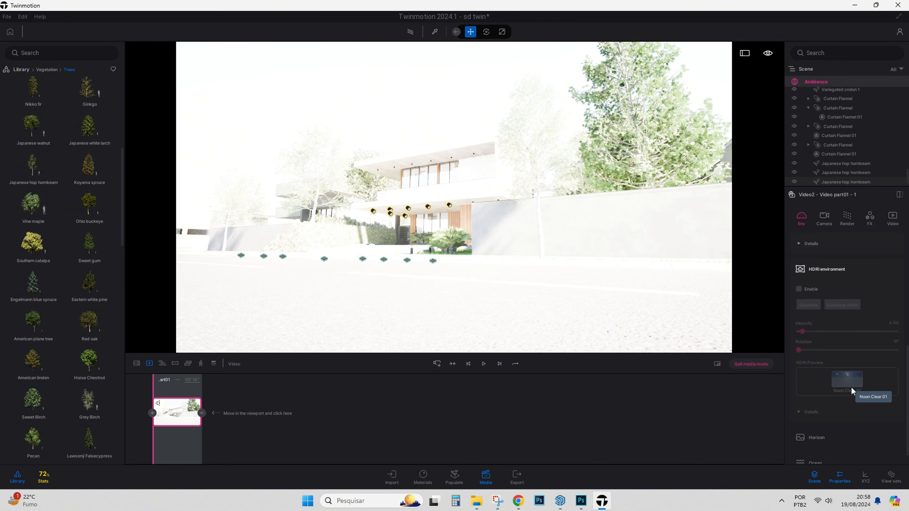
click(21, 70)
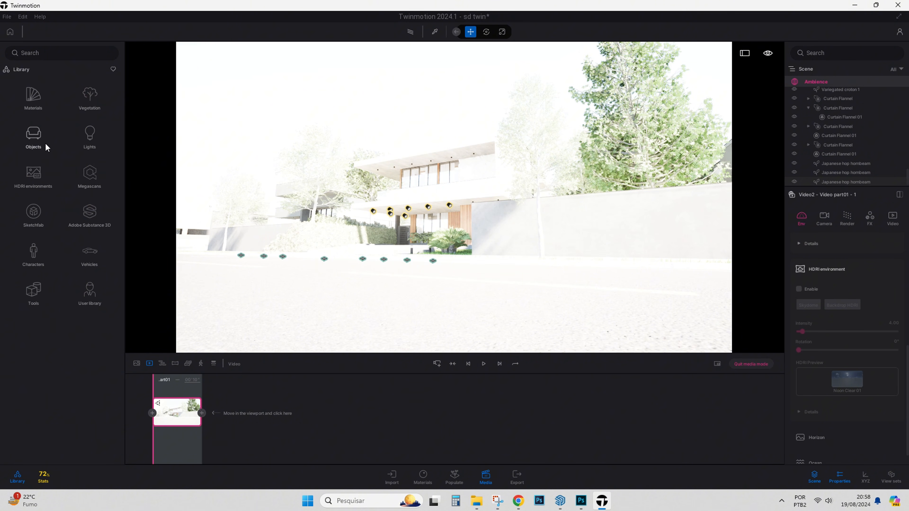
click(34, 172)
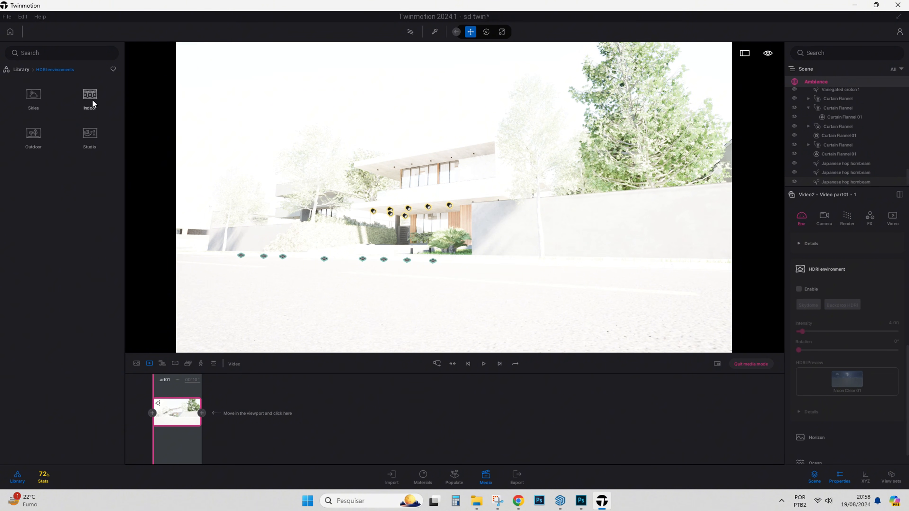
click(92, 99)
click(61, 69)
click(32, 138)
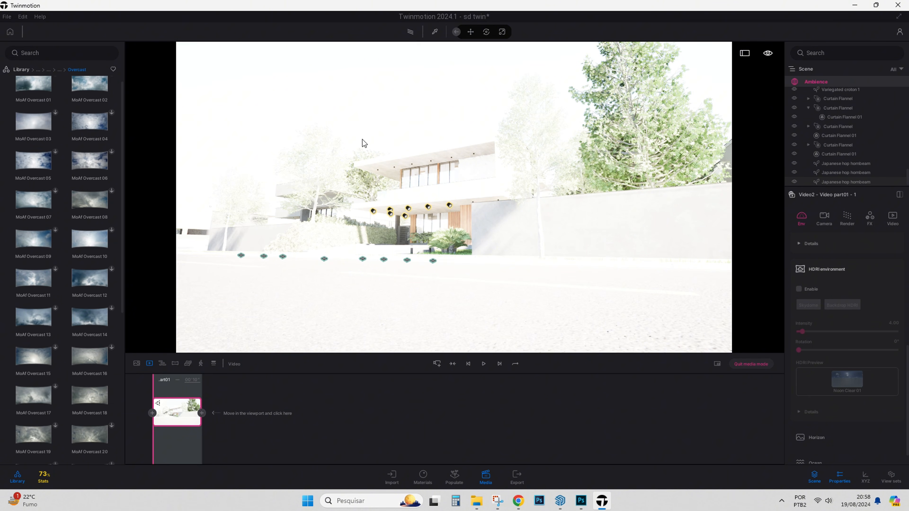
drag(442, 105, 442, 105)
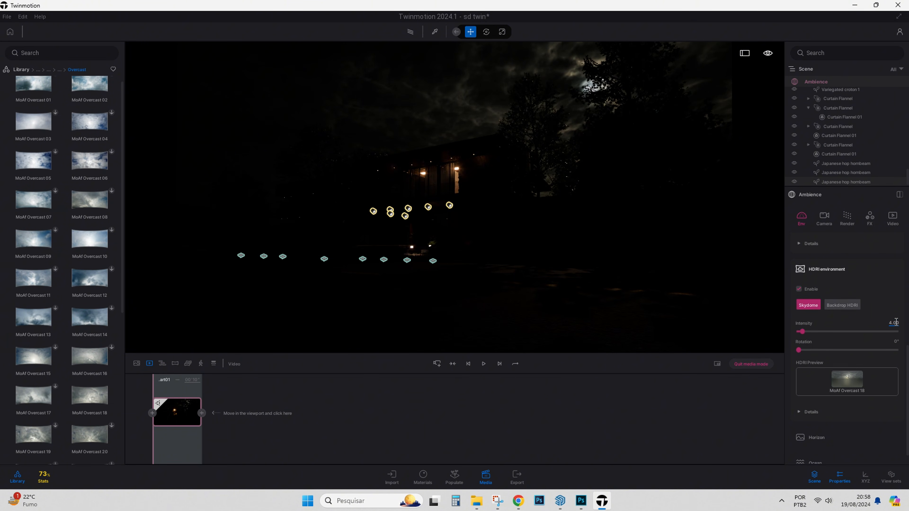
Set the HDRI environment's intensity to 1500 and its rotation to about 236°.
text(1500)
key(Return)
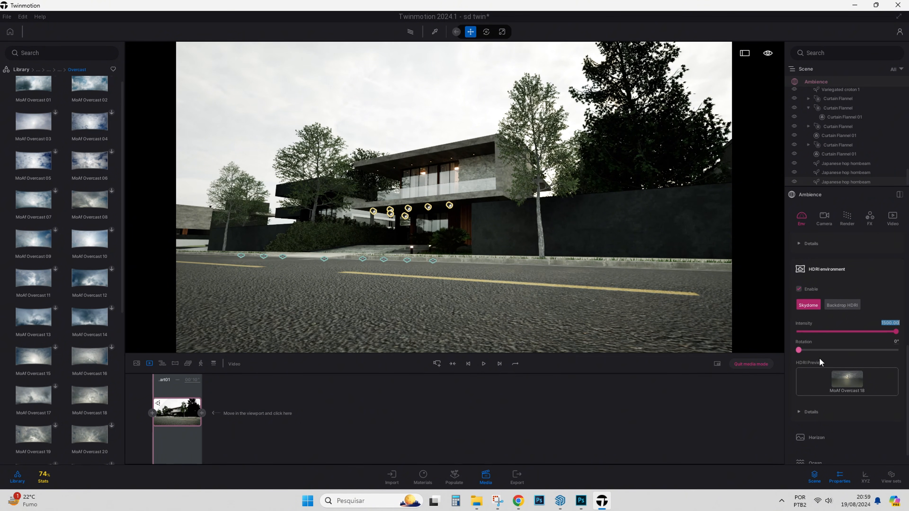
drag(798, 350, 862, 351)
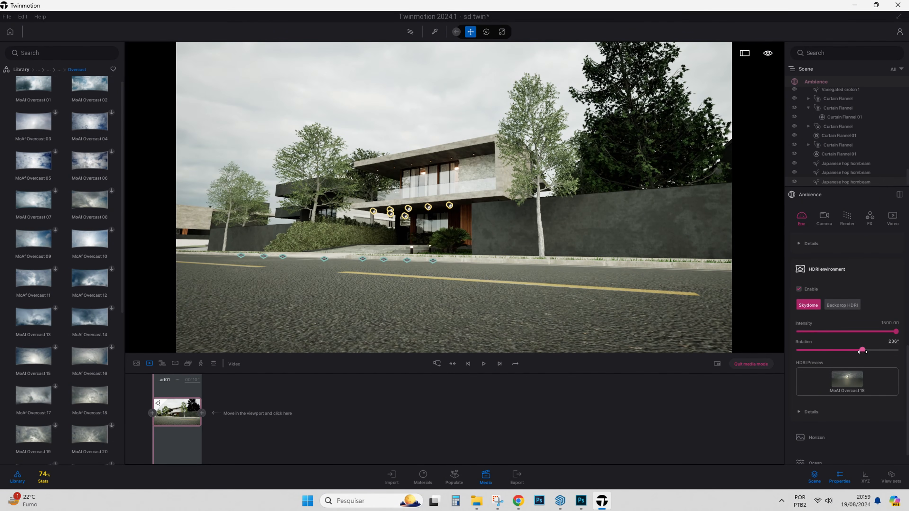
Set the ambient amount in the natural lighting details to 1.04.
scroll(837, 411, up, 3)
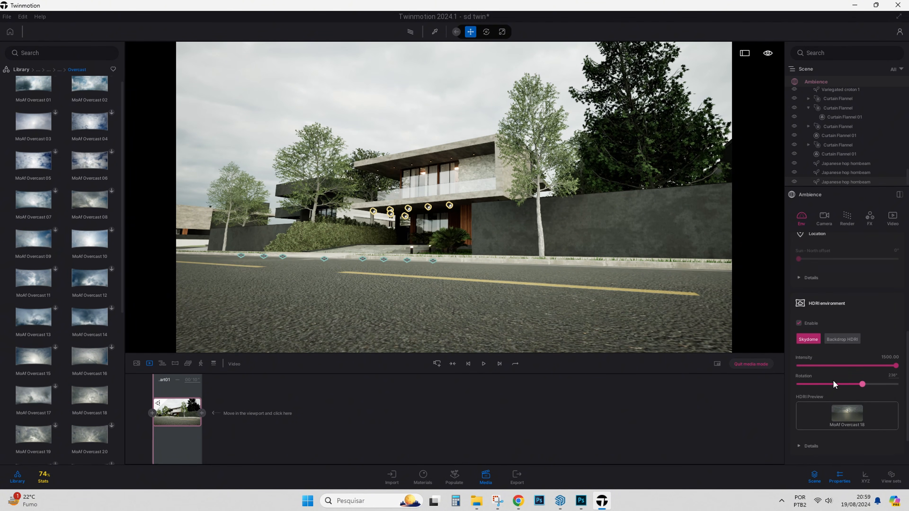
scroll(849, 364, up, 11)
drag(813, 369, 797, 344)
scroll(837, 348, up, 2)
click(798, 292)
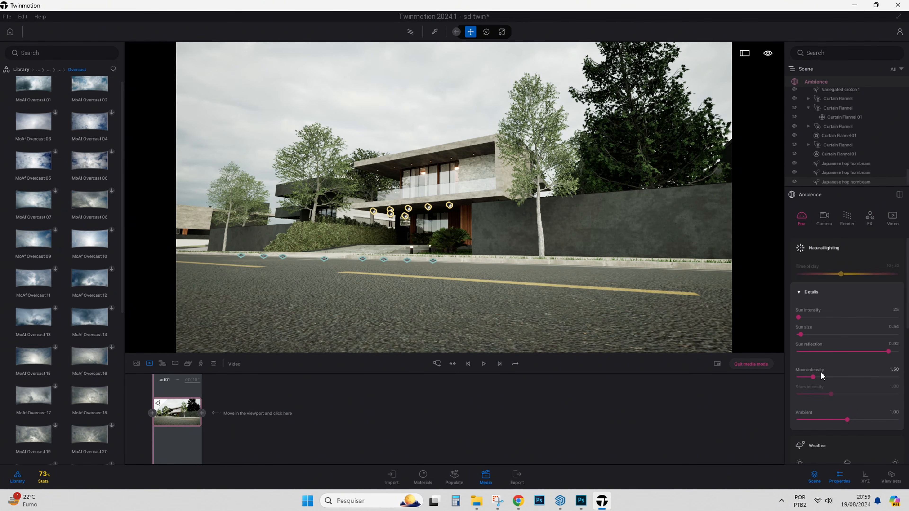
mouse_move(844, 419)
mouse_down()
mouse_move(826, 418)
mouse_move(877, 420)
mouse_move(840, 421)
mouse_move(849, 422)
mouse_up()
Add a frontal keyframe and a low driveway keyframe beside the ivy hedge to Video part01, and play it back.
click(182, 402)
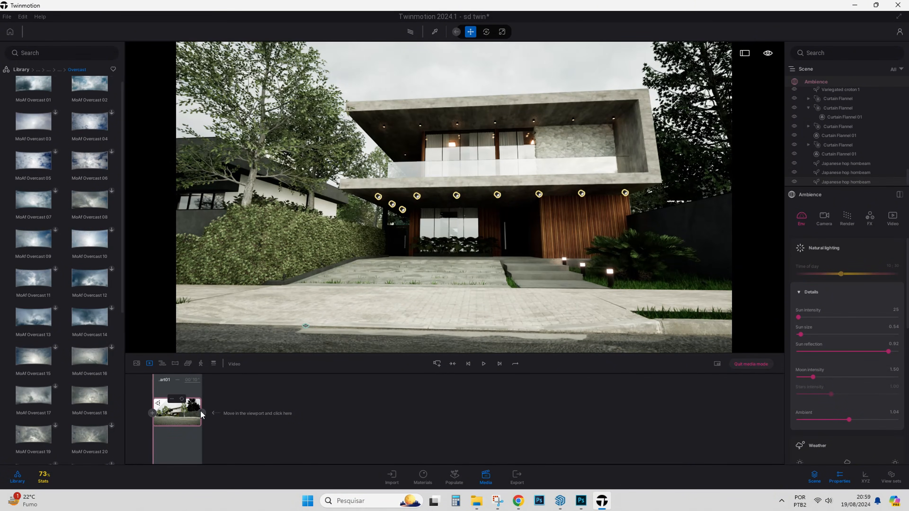
click(202, 412)
right_drag(454, 201, 490, 175)
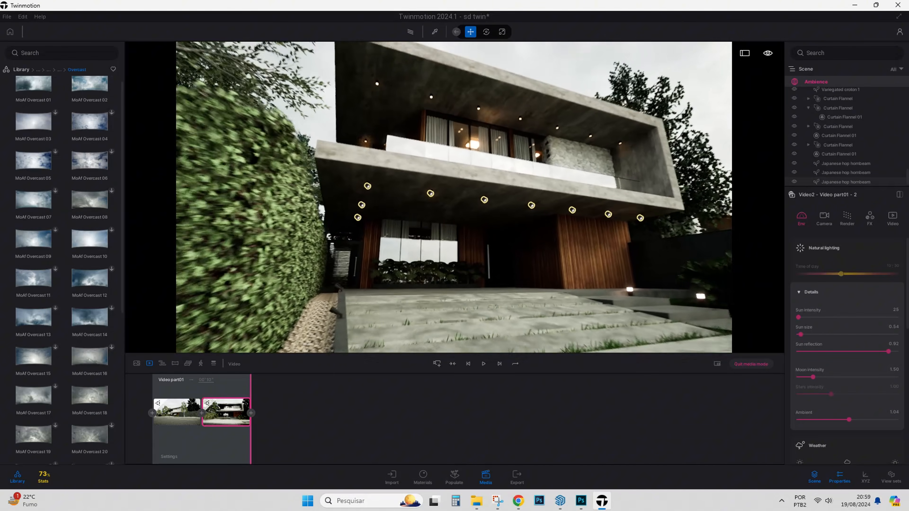
click(250, 412)
click(483, 364)
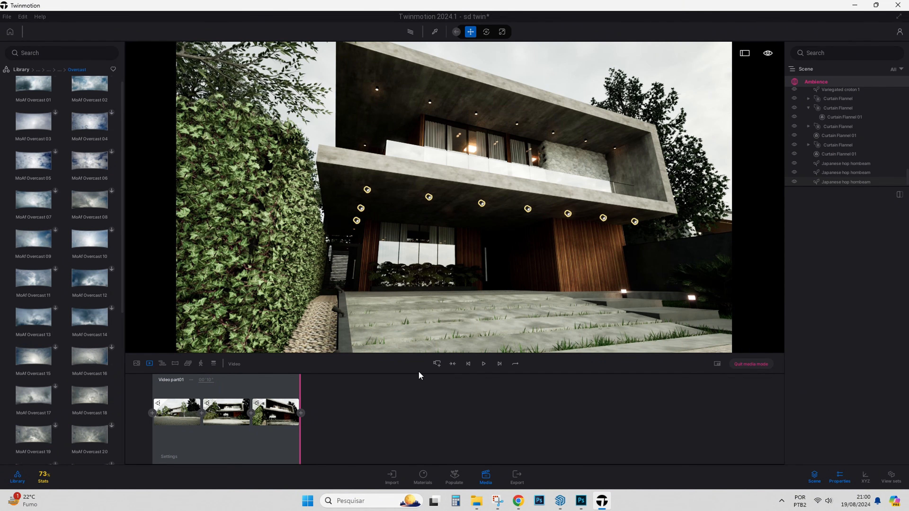
Place an area light in front of the ground-floor entrance window with intensity about 2031 lm and color temperature 2325K.
click(24, 69)
click(103, 142)
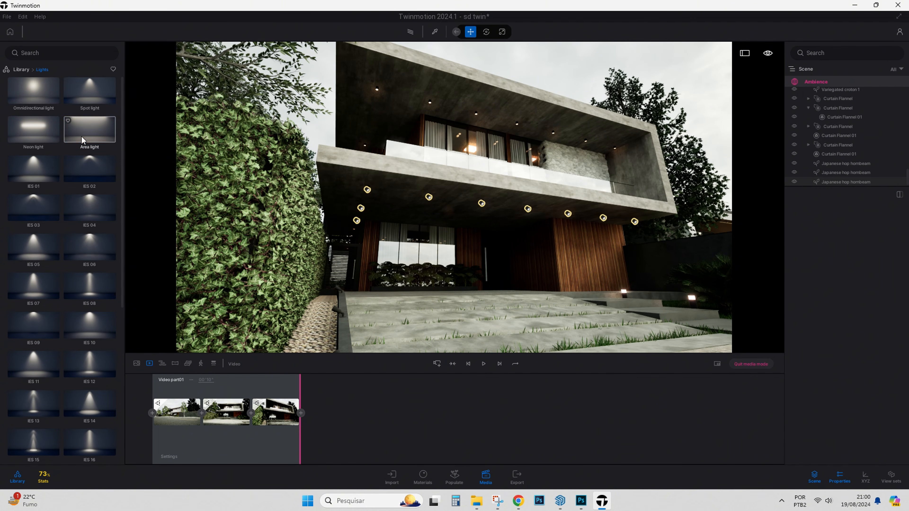
drag(325, 293, 436, 285)
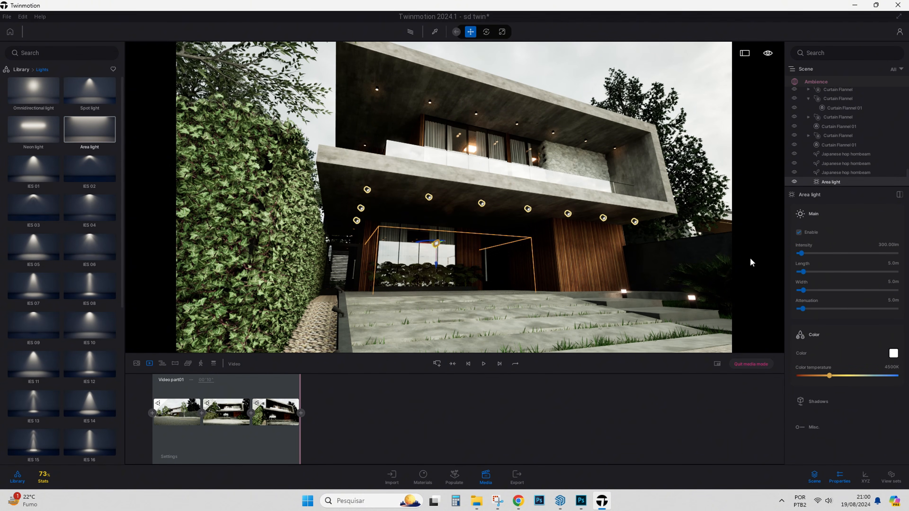
drag(806, 250, 818, 252)
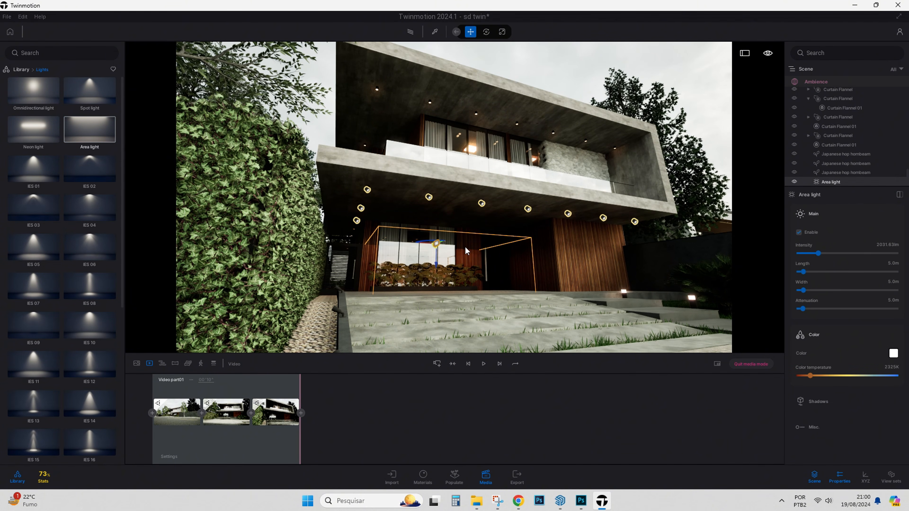
Rotate the area light to shine on the ground-floor window wall and shift it in front of the window.
scroll(465, 247, up, 5)
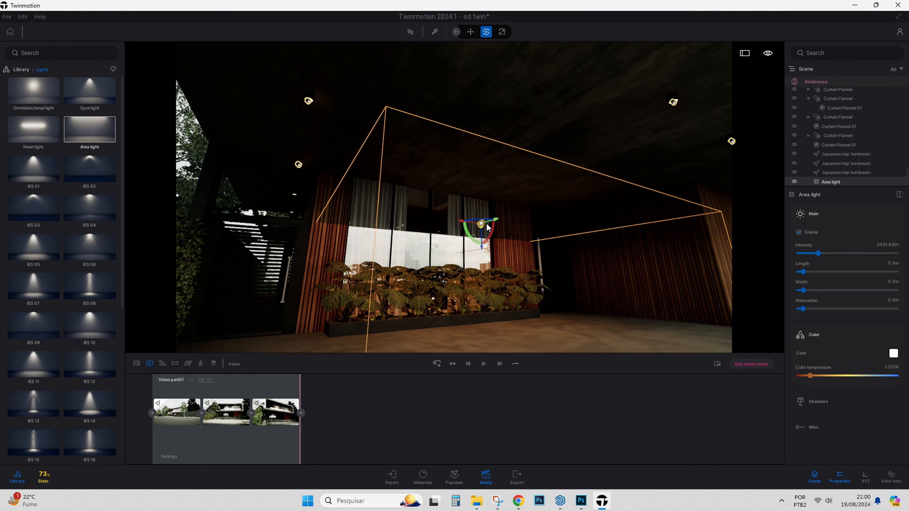
drag(495, 229, 485, 170)
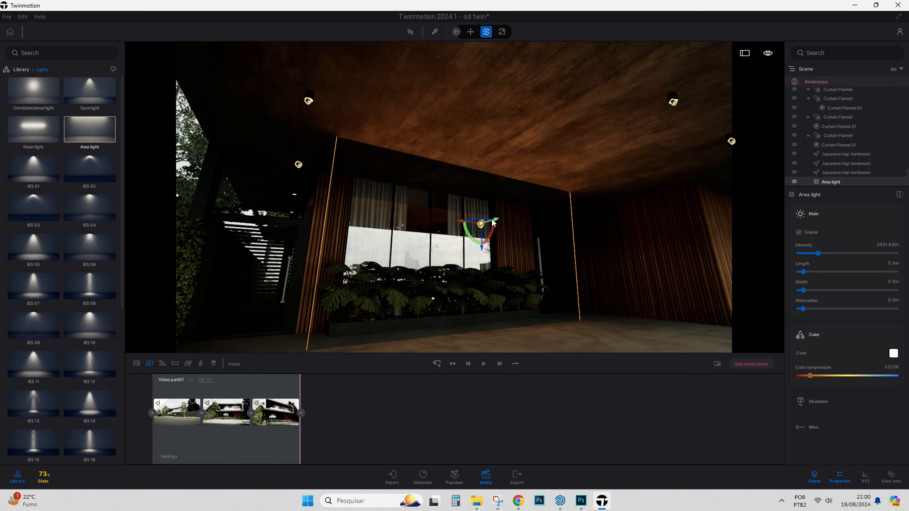
drag(483, 233, 410, 242)
scroll(409, 242, down, 5)
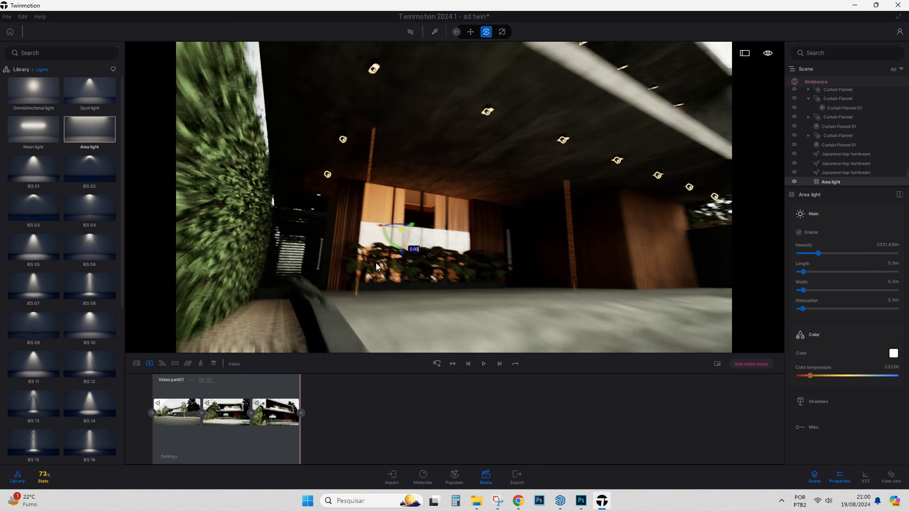
Preview the video, lower the area light's intensity to about 523 lm and save the project.
click(484, 364)
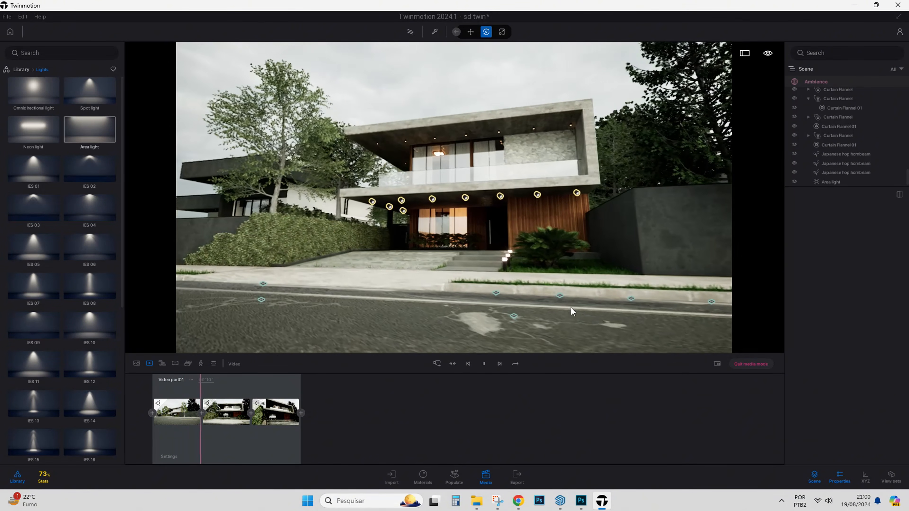
click(830, 181)
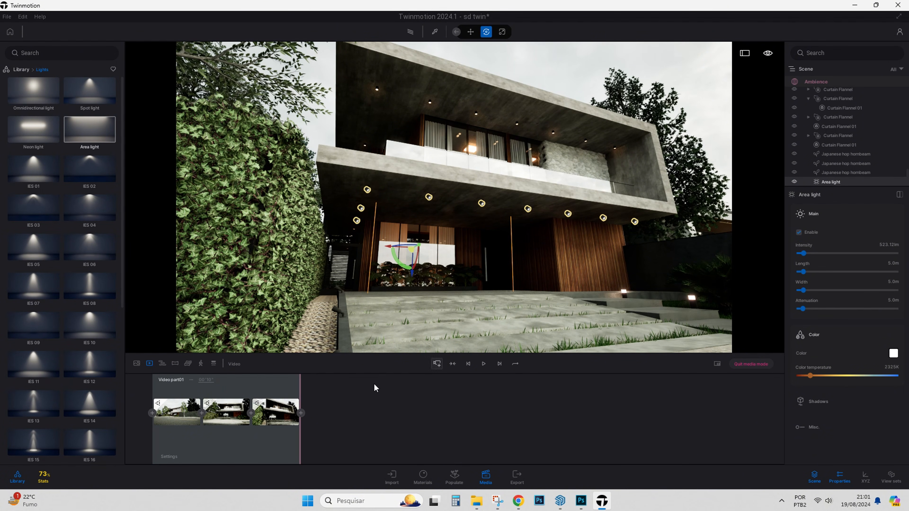
key(ctrl+s)
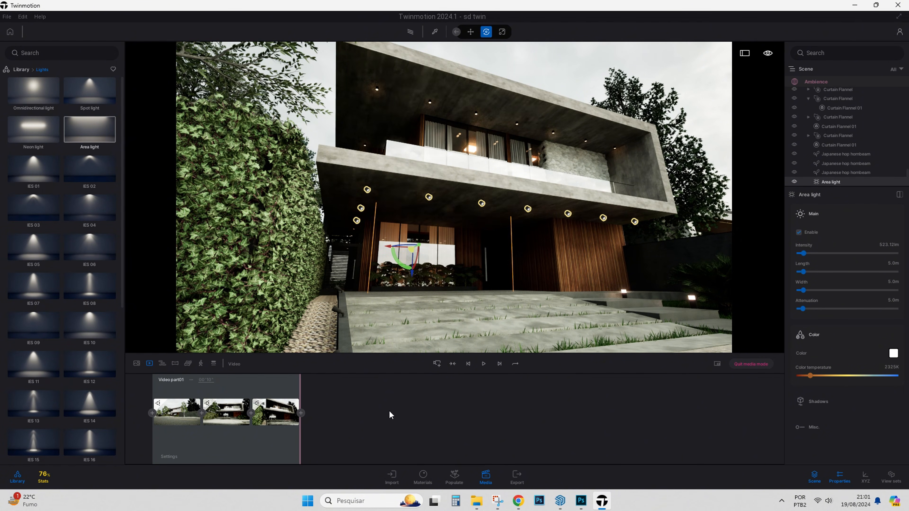
Create Video part02 from a low frontal view of the entrance steps and add an end keyframe raised above the roof.
shift+middle_drag(451, 320, 371, 311)
right_drag(372, 312, 372, 340)
key(q)
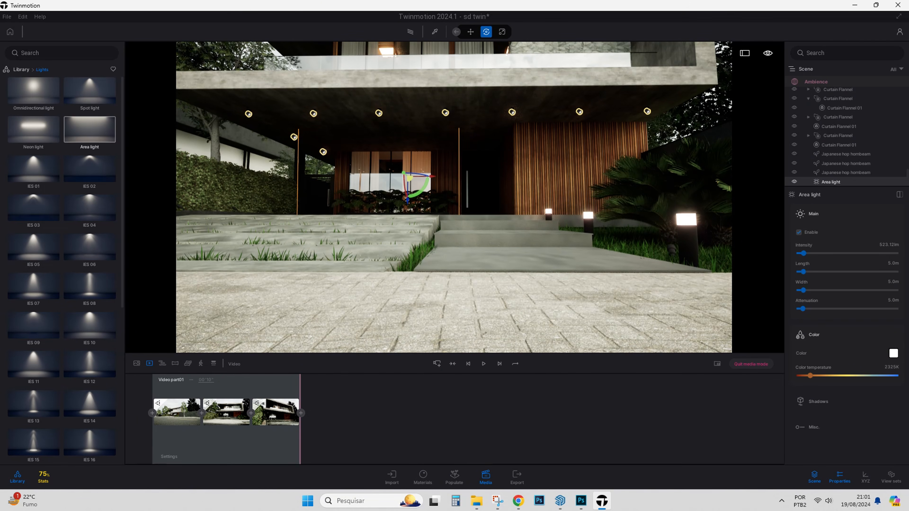
click(436, 362)
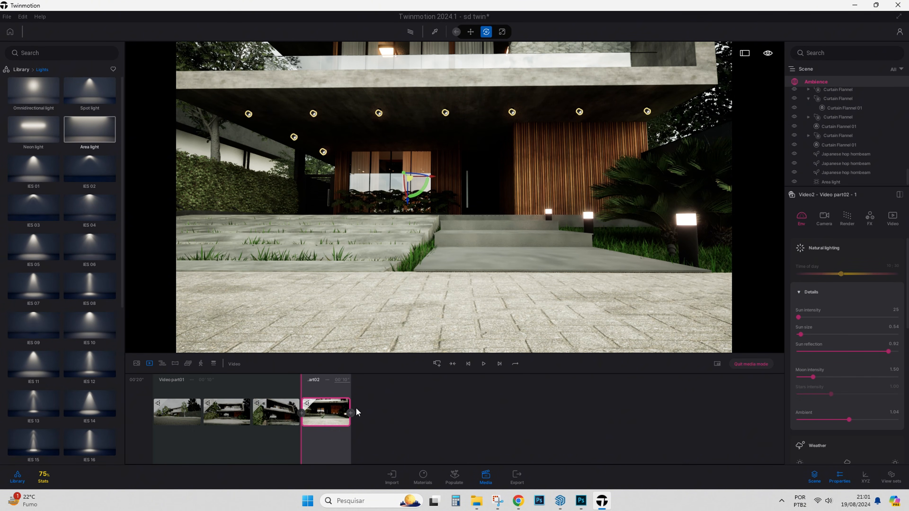
key(e)
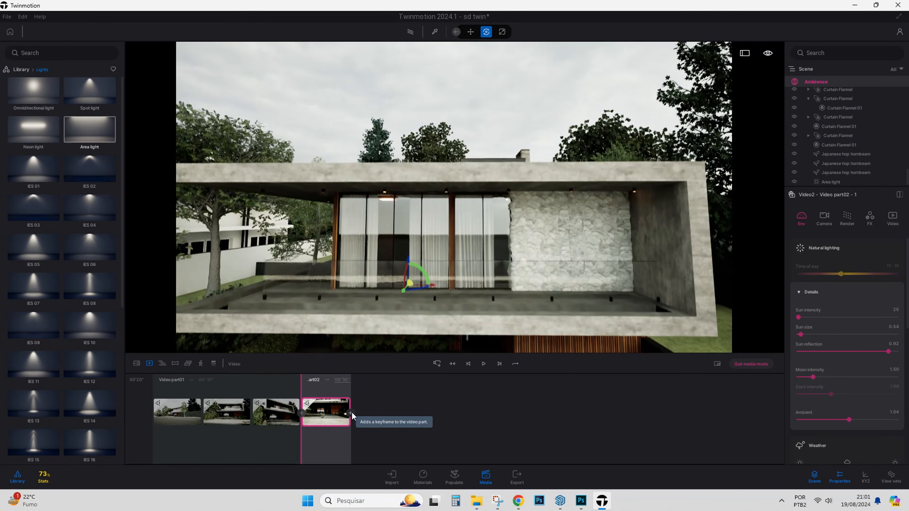
click(350, 413)
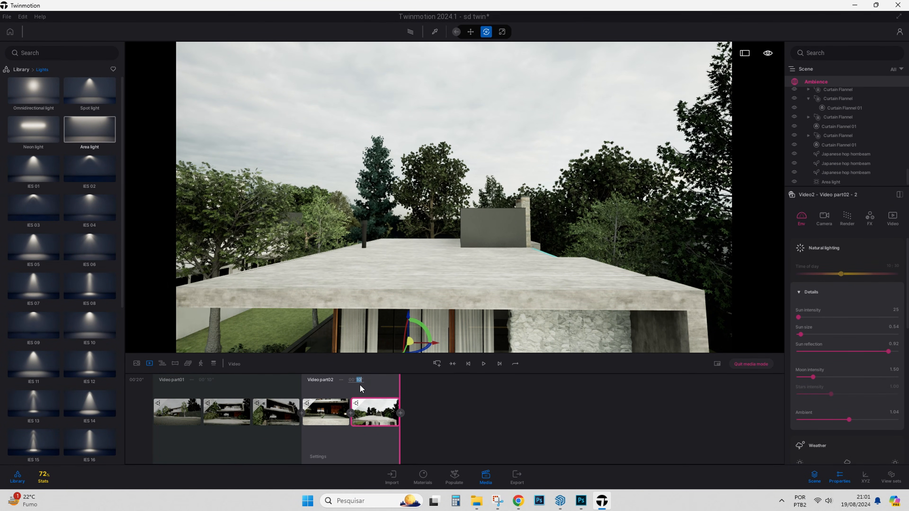
Play and scrub through Video part01 to check the camera movement between its keyframes.
click(210, 390)
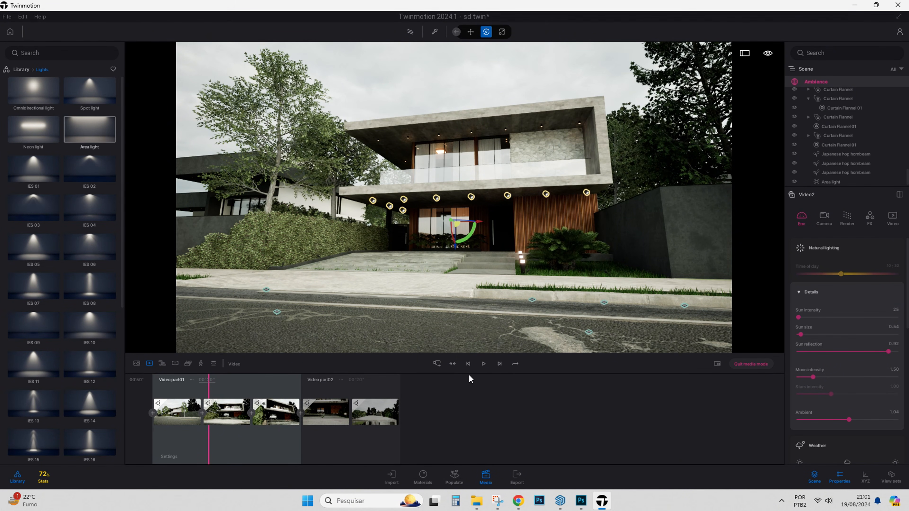
click(483, 364)
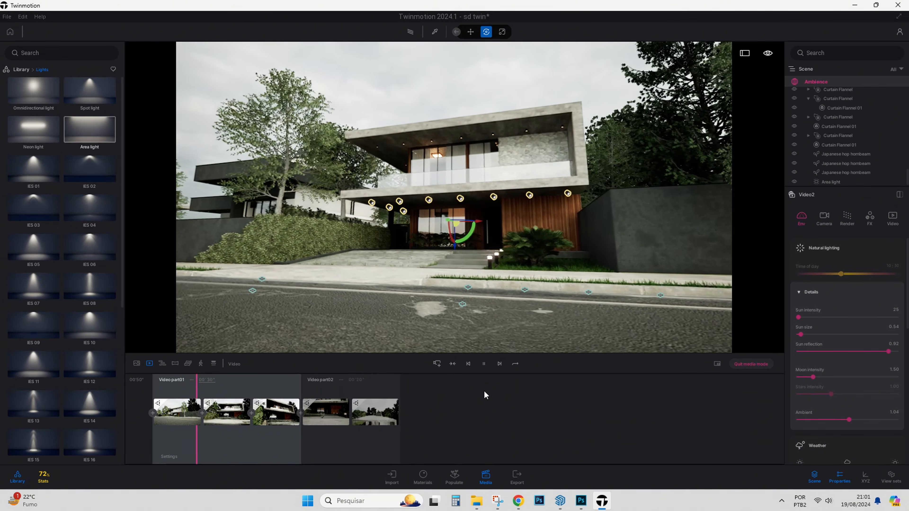
click(257, 400)
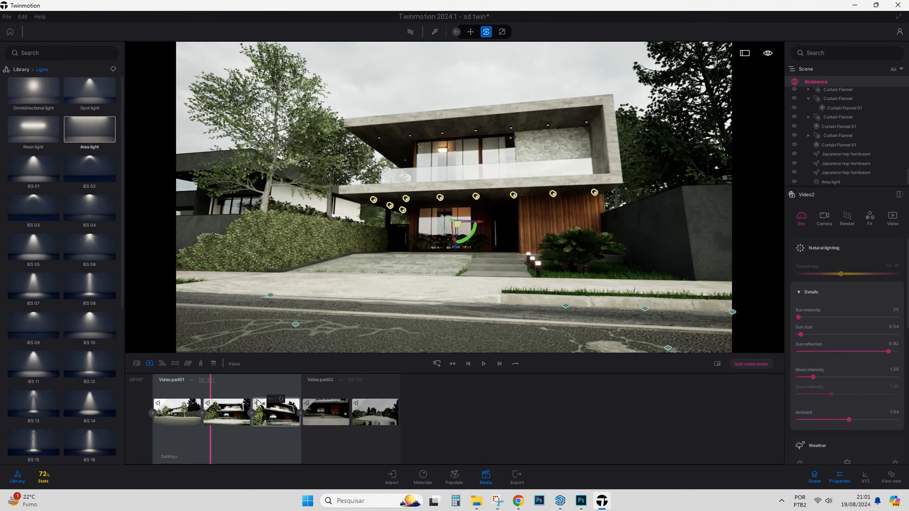
drag(210, 390, 163, 396)
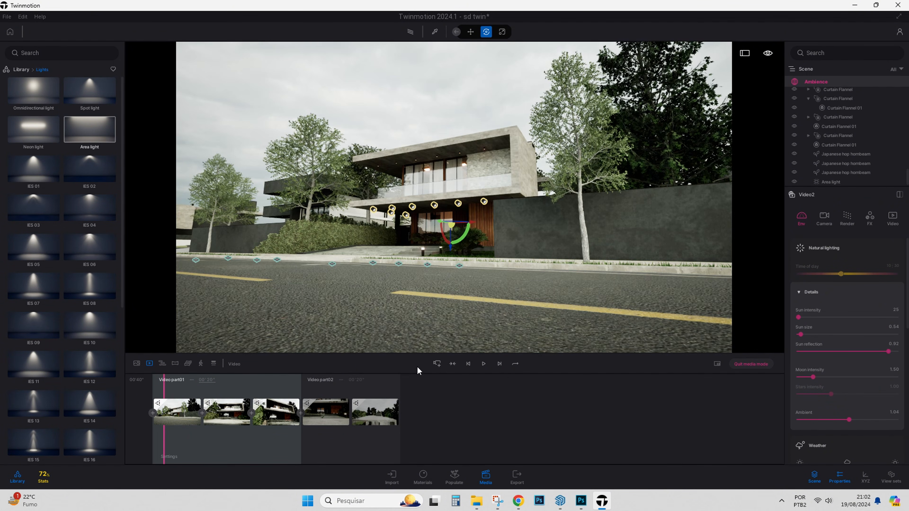
Play back Video part01 and Video part02 to review their camera movements.
click(483, 364)
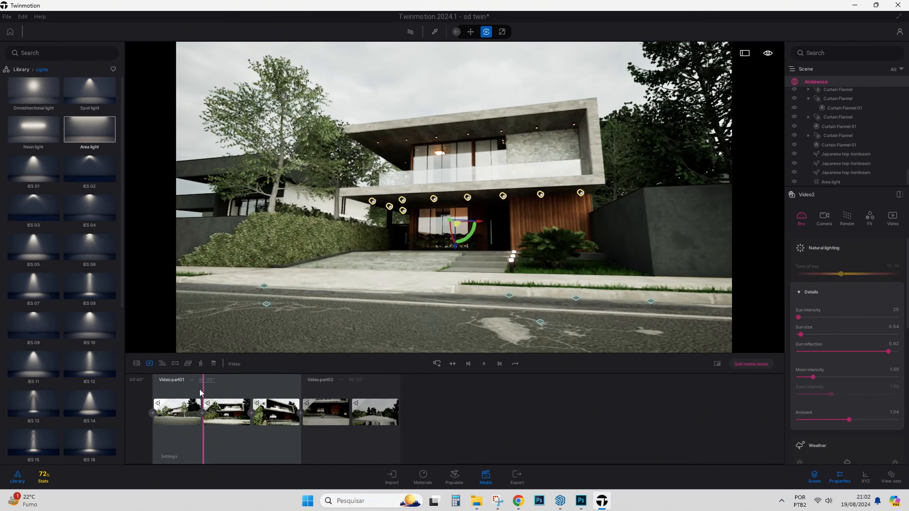
click(293, 400)
click(483, 364)
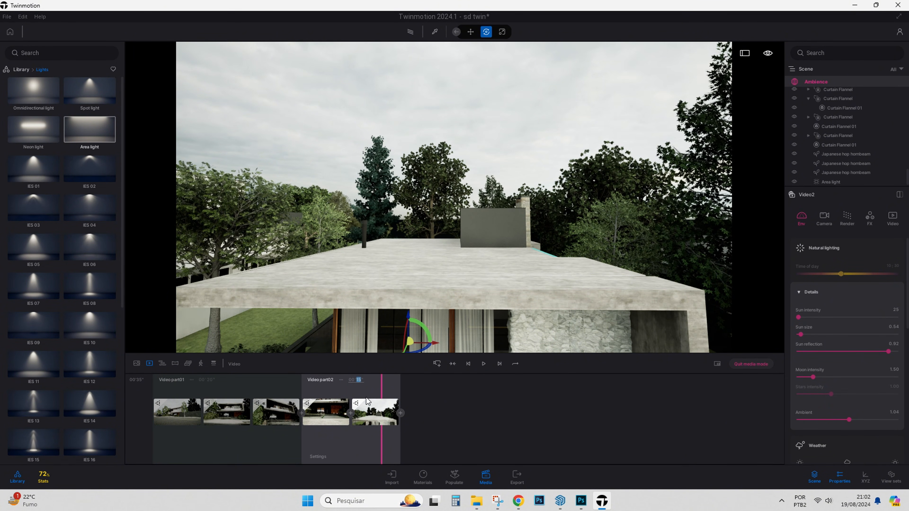
drag(382, 391, 299, 391)
click(483, 365)
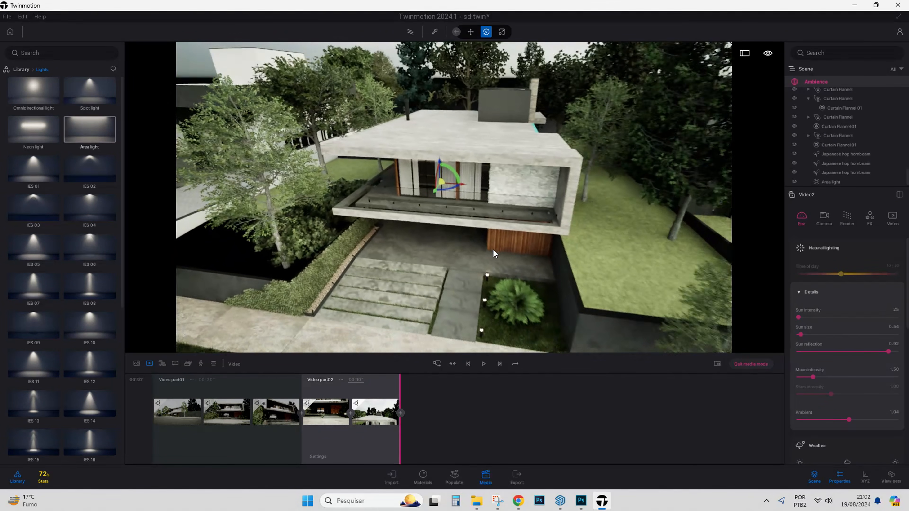
Create Video part03 from a close aerial view of the house and add an end keyframe from a wider, pulled-back aerial view.
mouse_move(494, 253)
right_down()
mouse_move(496, 287)
mouse_move(496, 246)
right_up()
key(w)
click(401, 413)
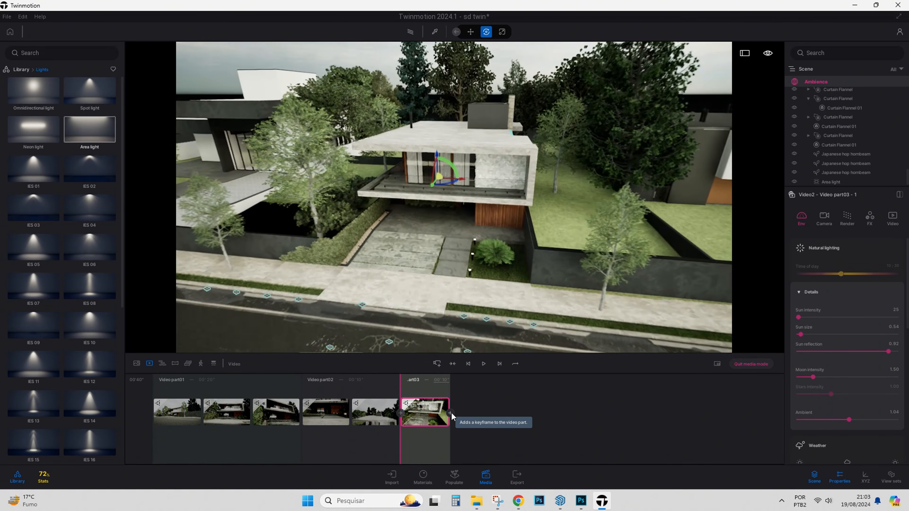
click(450, 412)
Preview Video part03 and the opening of Video part01, and return the playhead to the start of the video.
key(space)
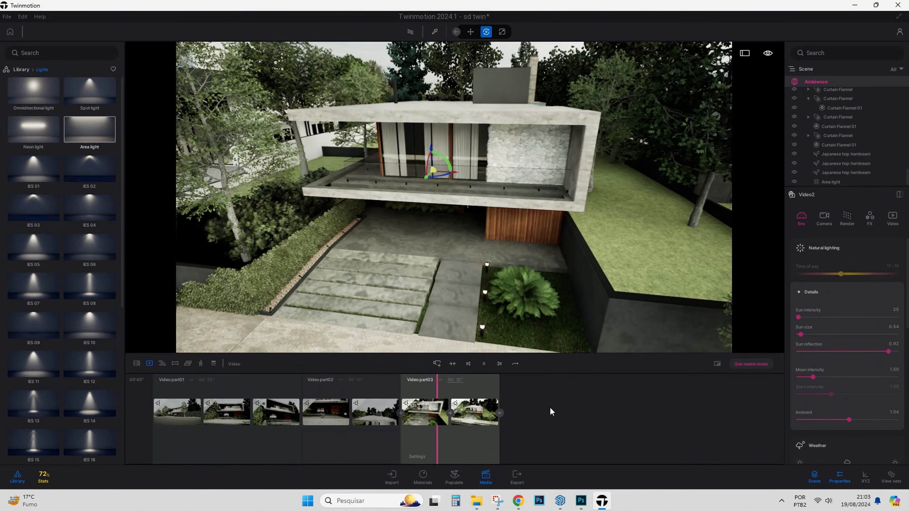
click(175, 443)
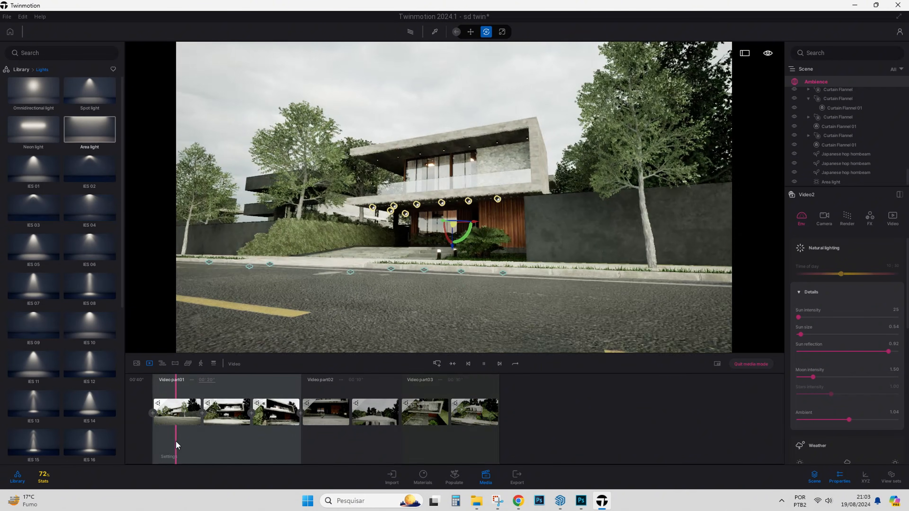
click(482, 365)
click(153, 389)
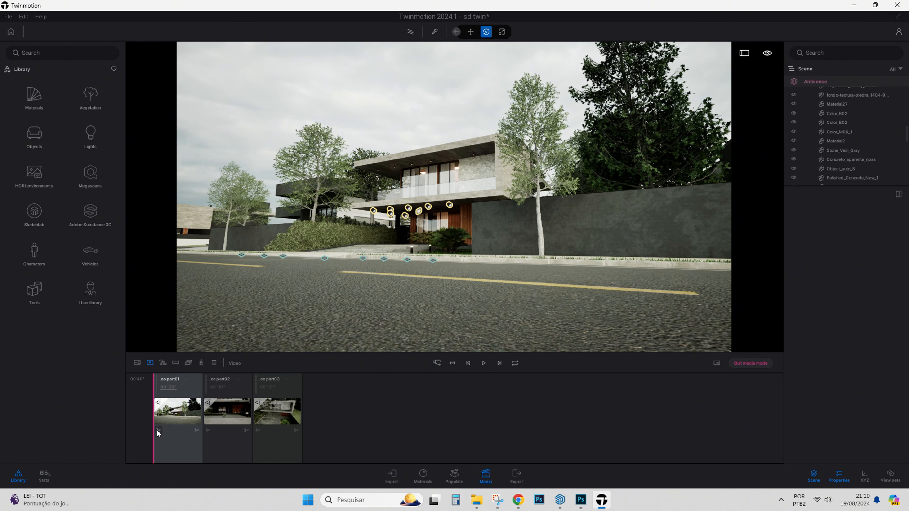
Set the transitions of the video parts to Fade to black and play the video.
click(197, 430)
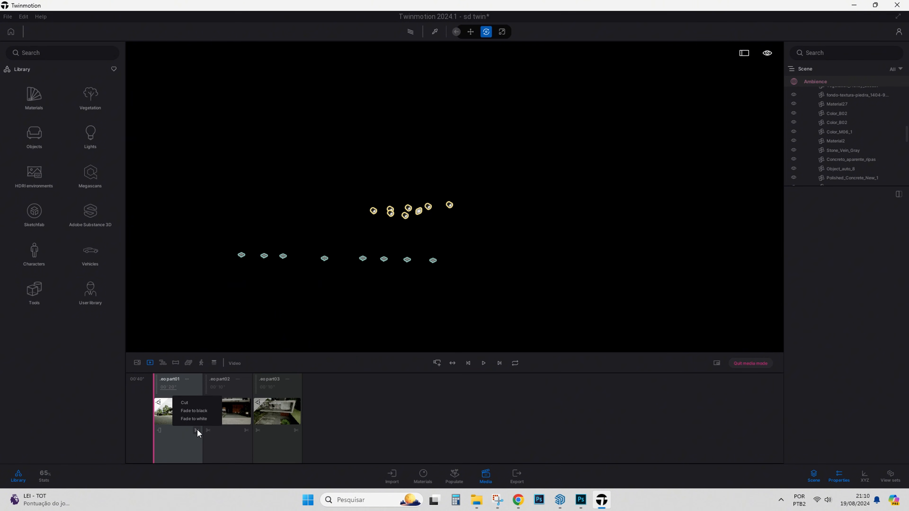
click(291, 411)
key(space)
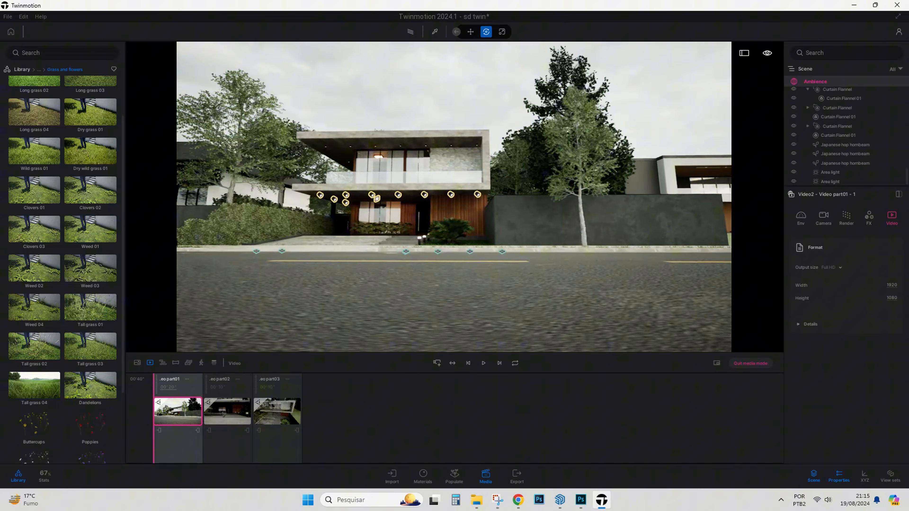
Load the vegetation paint palette with Daisies, Clovers 03, Clovers 02, Clovers 01 and Wild grass 01 for the lawn beside the house.
key(e)
key(w)
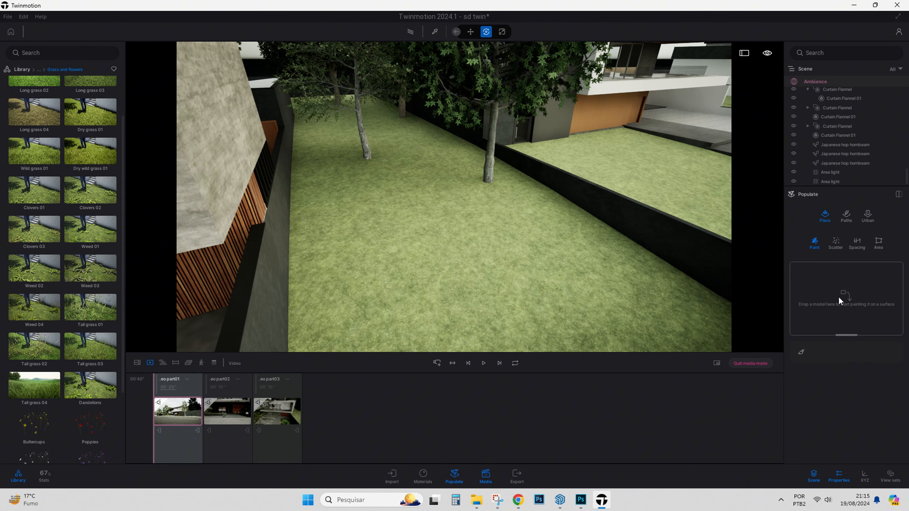
scroll(34, 427, down, 3)
drag(34, 425, 823, 307)
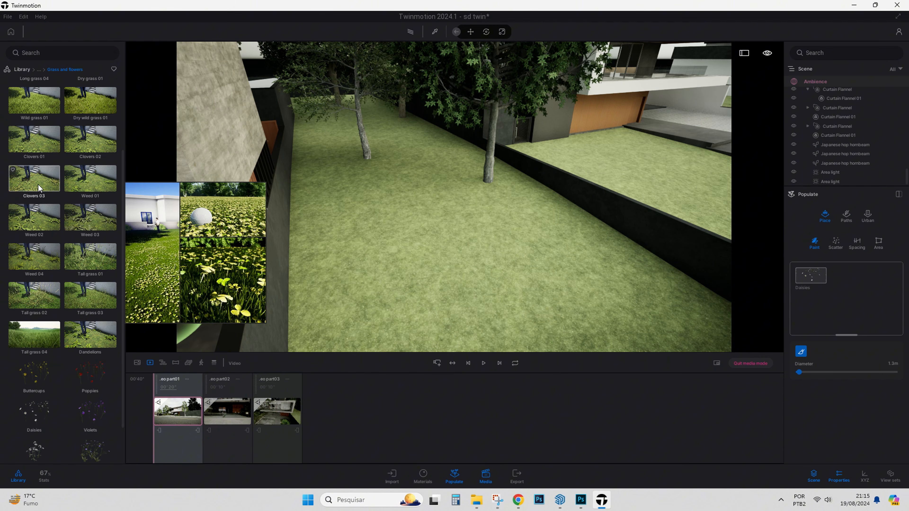
drag(34, 179, 833, 286)
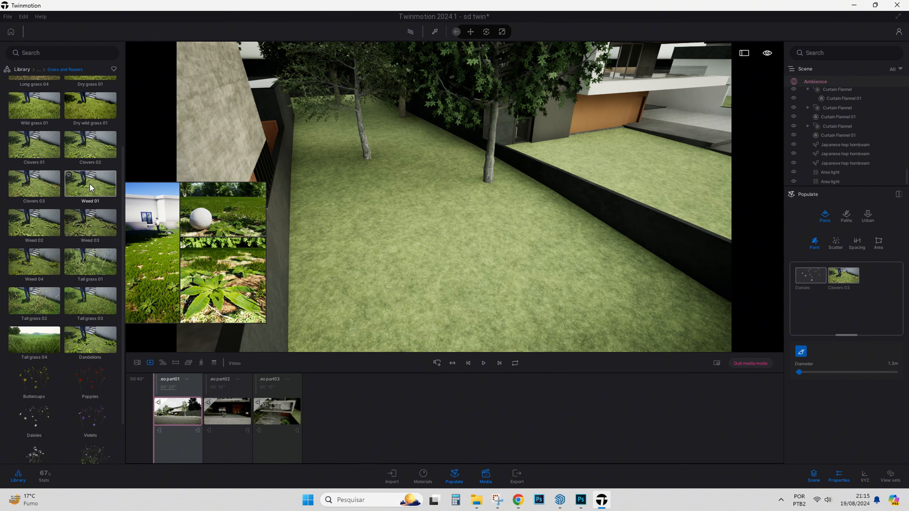
scroll(92, 176, up, 1)
drag(92, 163, 844, 308)
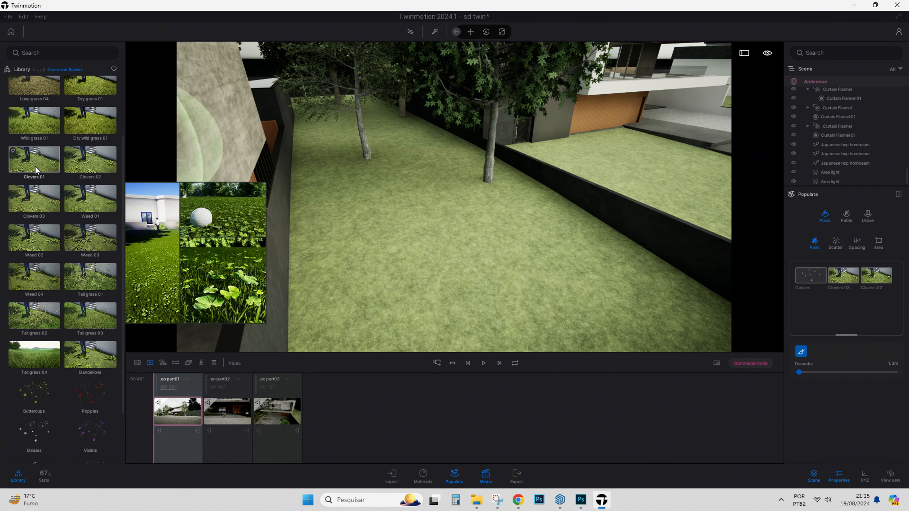
drag(35, 156, 783, 309)
scroll(60, 181, up, 3)
scroll(61, 182, up, 3)
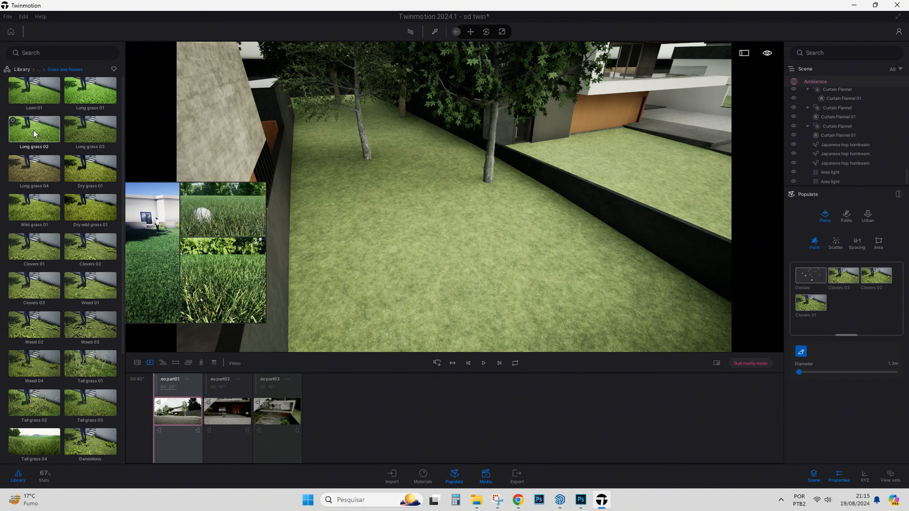
drag(35, 207, 850, 356)
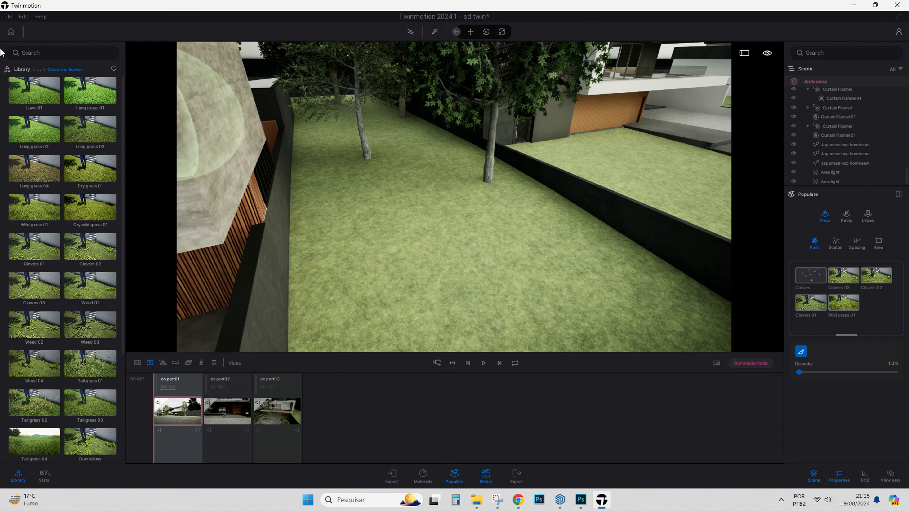
Add Common fern 1 and further plants from the Bushes library to the vegetation paint palette.
click(40, 70)
click(34, 137)
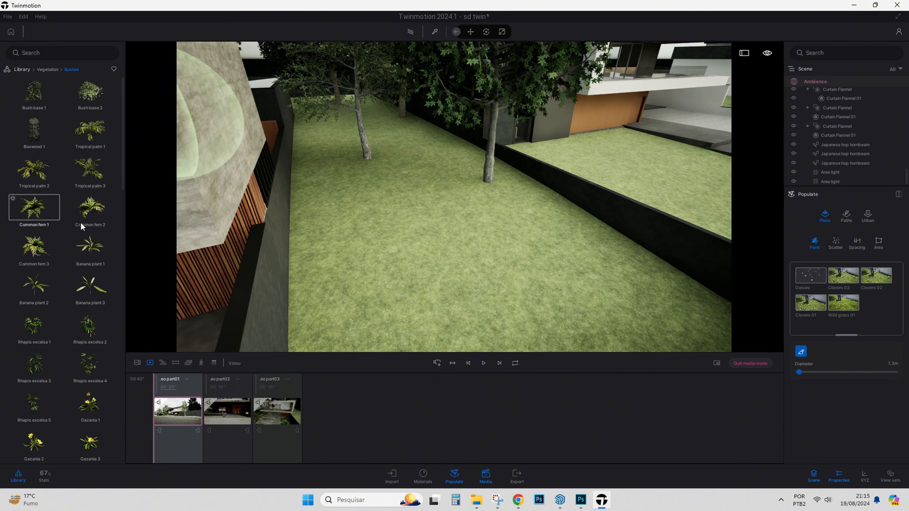
drag(81, 223, 837, 304)
drag(34, 255, 840, 312)
scroll(57, 315, down, 5)
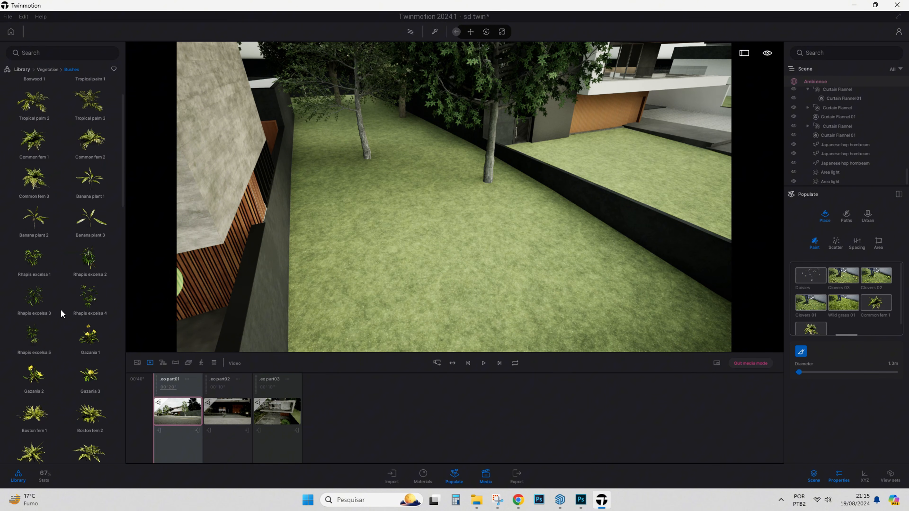
drag(85, 341, 839, 310)
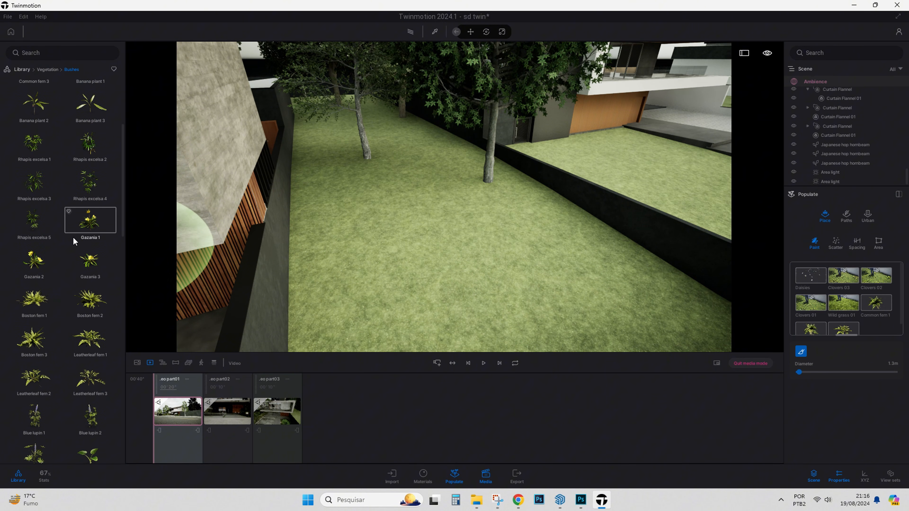
scroll(73, 240, up, 5)
click(89, 97)
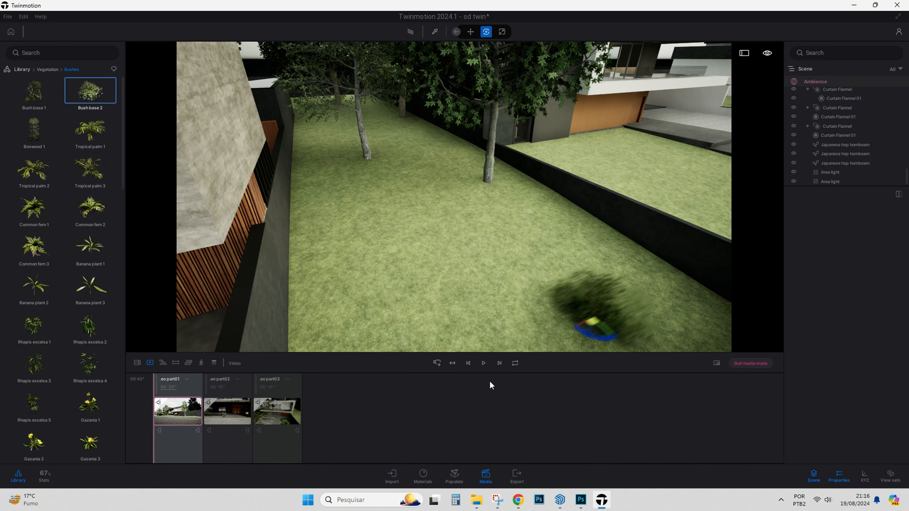
key(Escape)
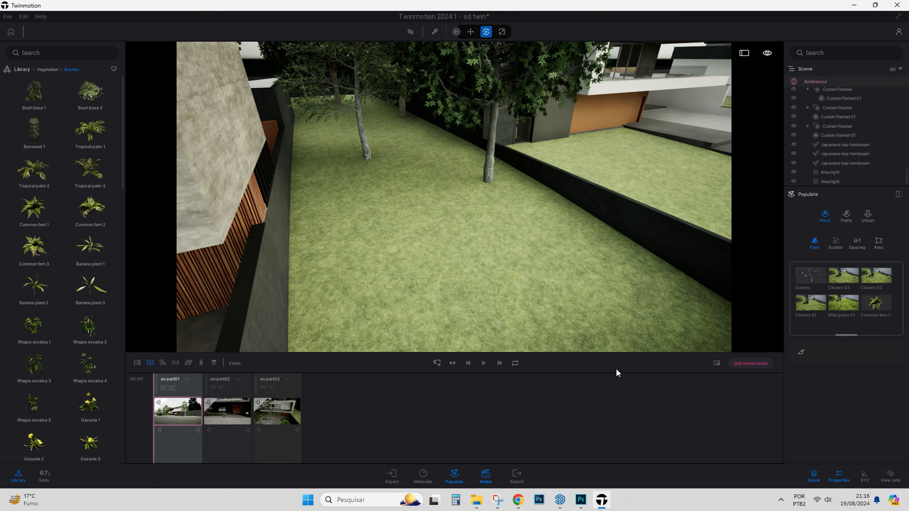
drag(300, 177, 837, 309)
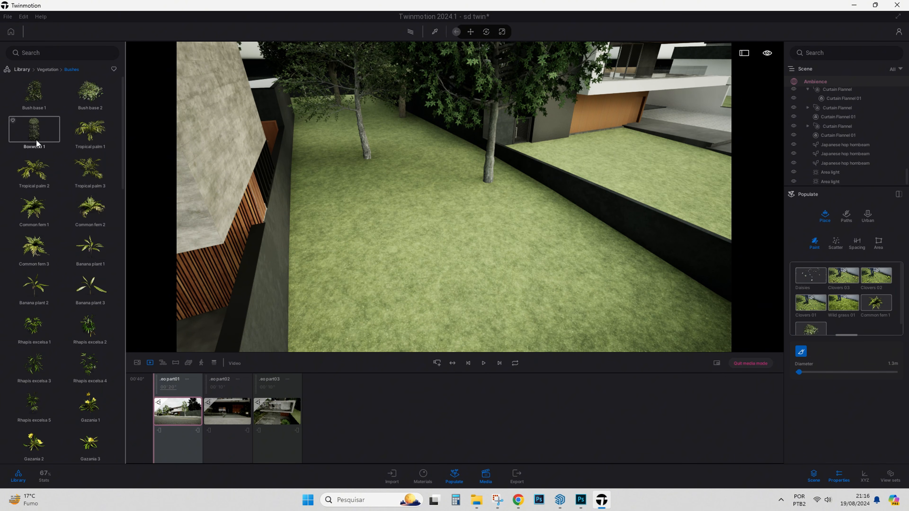
Paint the mix of flowers, clovers, ferns and bushes across the walled side lawn with the 1.3 m brush.
mouse_move(440, 211)
mouse_down()
mouse_move(489, 187)
mouse_move(303, 139)
mouse_move(343, 205)
mouse_up()
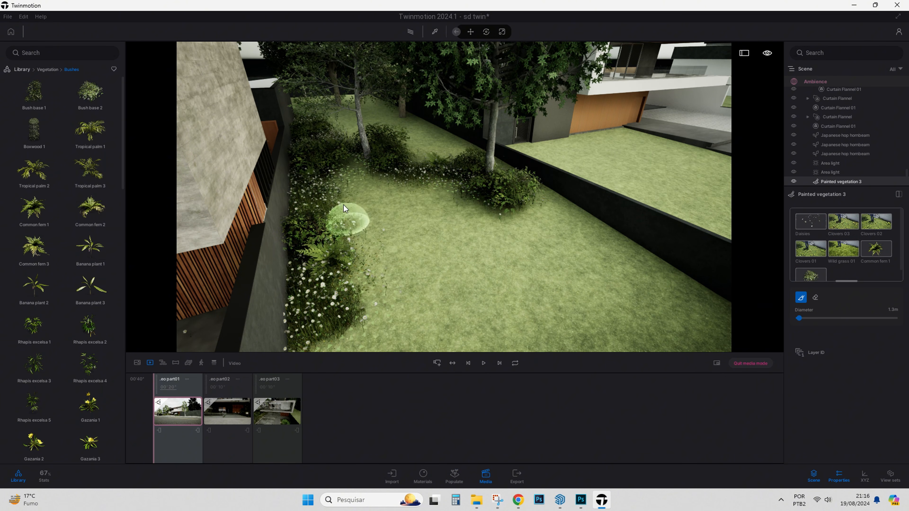
mouse_move(480, 165)
mouse_down()
mouse_move(527, 274)
mouse_move(622, 258)
mouse_up()
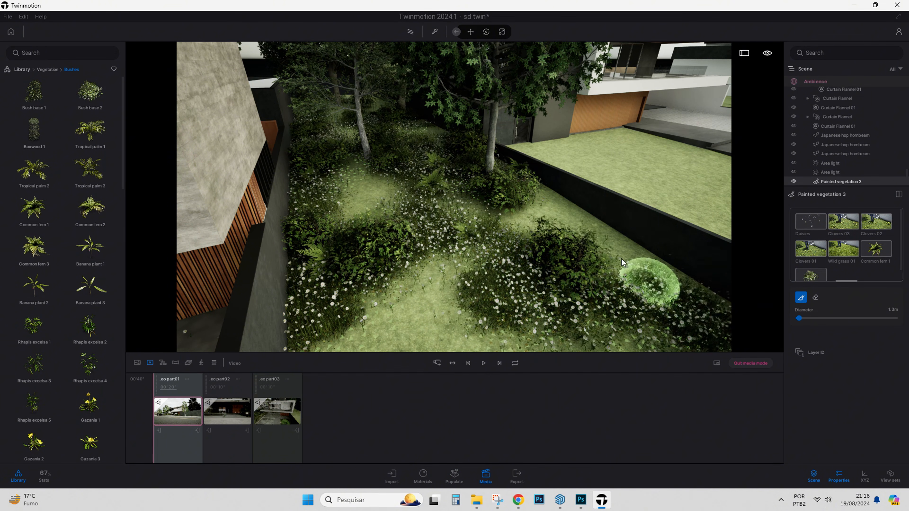
key(s)
mouse_move(580, 222)
right_down()
mouse_move(393, 233)
mouse_move(351, 219)
right_up()
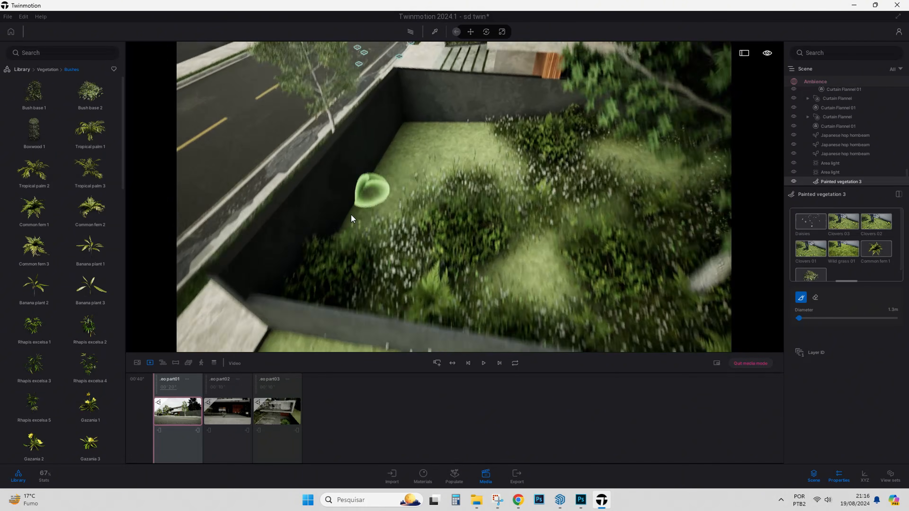
mouse_move(369, 247)
mouse_down()
mouse_move(459, 146)
mouse_move(452, 191)
mouse_up()
Erase the painted plants that spill onto the sidewalk outside the side garden's front wall.
key(s)
mouse_move(451, 191)
right_down()
mouse_move(659, 217)
mouse_move(698, 186)
mouse_move(706, 147)
mouse_move(703, 158)
mouse_move(762, 161)
mouse_move(755, 179)
right_up()
key(w)
key(s)
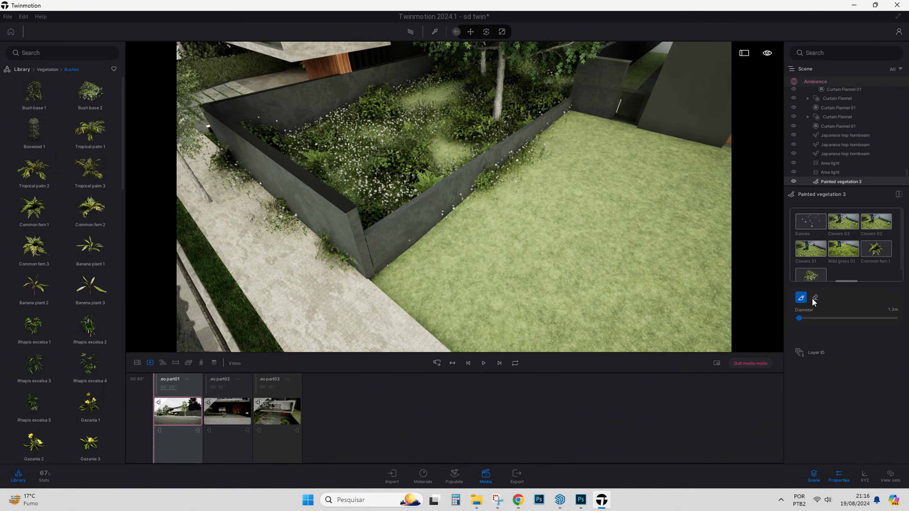
click(815, 297)
right_drag(572, 297, 468, 276)
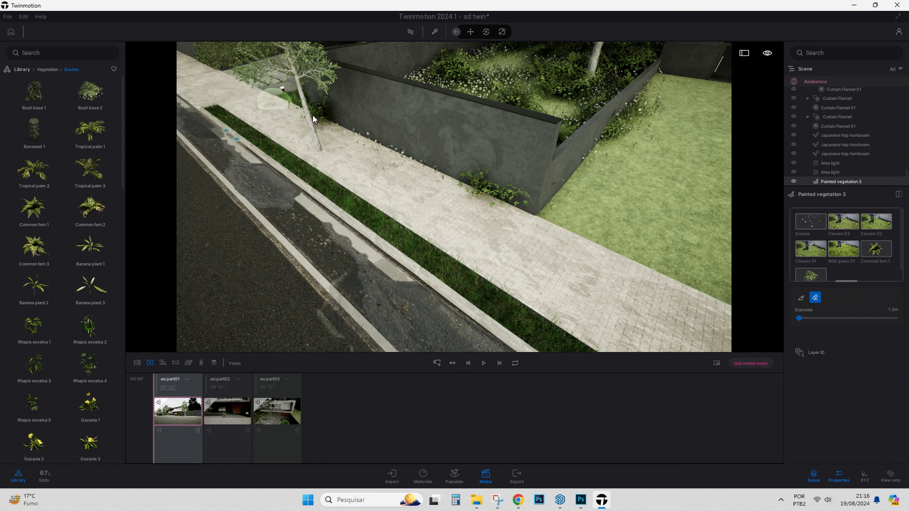
click(815, 298)
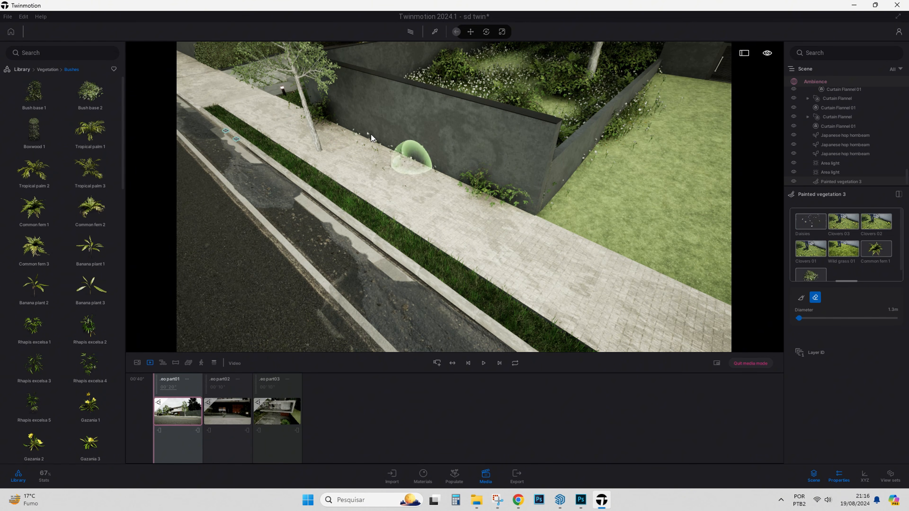
drag(371, 134, 297, 104)
Erase the painted plants along the inner side of the garden's street-facing wall.
key(w)
mouse_move(297, 104)
right_down()
mouse_move(340, 122)
mouse_move(229, 97)
mouse_move(304, 200)
mouse_move(360, 251)
right_up()
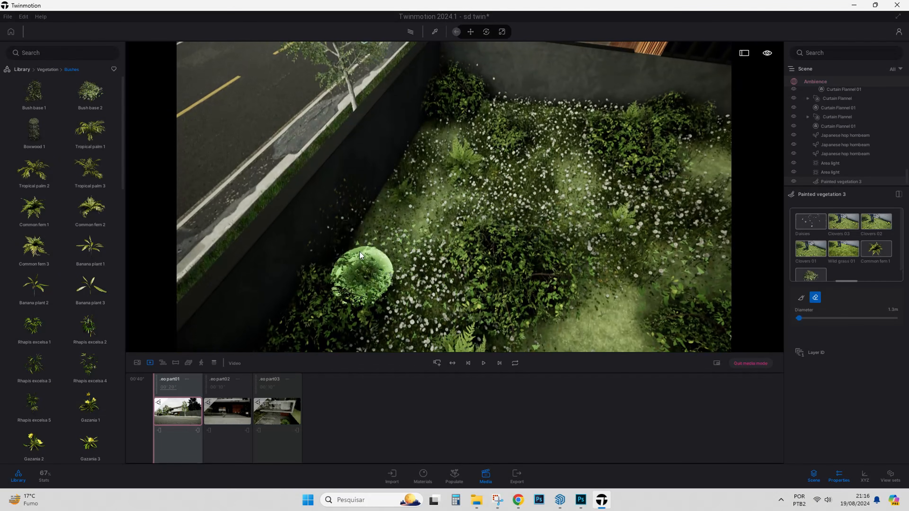
mouse_move(359, 251)
mouse_down()
mouse_move(418, 130)
mouse_move(463, 92)
mouse_up()
key(s)
drag(382, 169, 345, 276)
right_drag(344, 275, 279, 297)
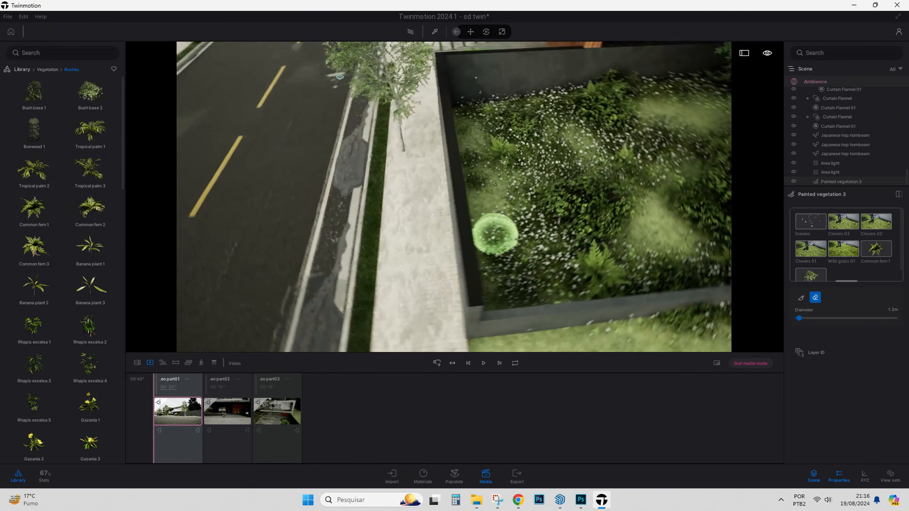
Reactivate the paint brush for the same vegetation mix over the neighbouring house's front lawn.
shift+middle_drag(340, 77, 305, 185)
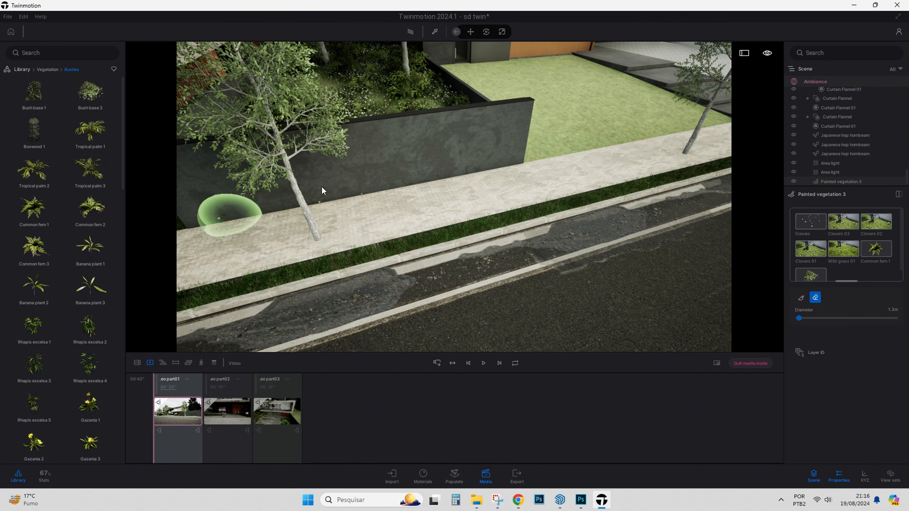
key(d)
click(806, 252)
click(810, 268)
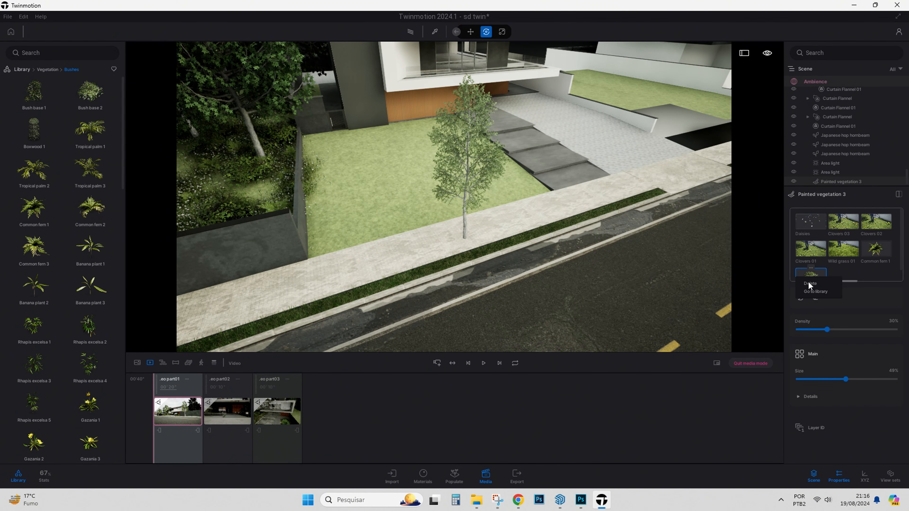
shift+click(821, 275)
click(801, 297)
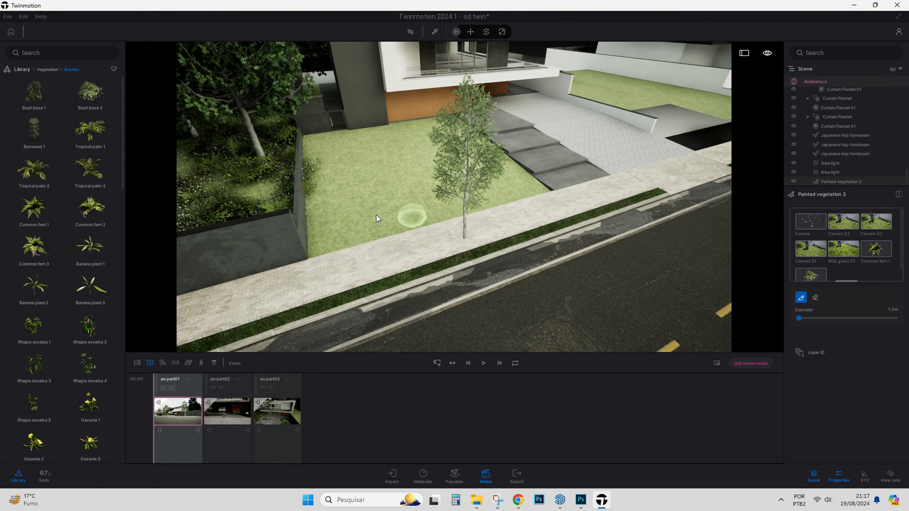
key(d)
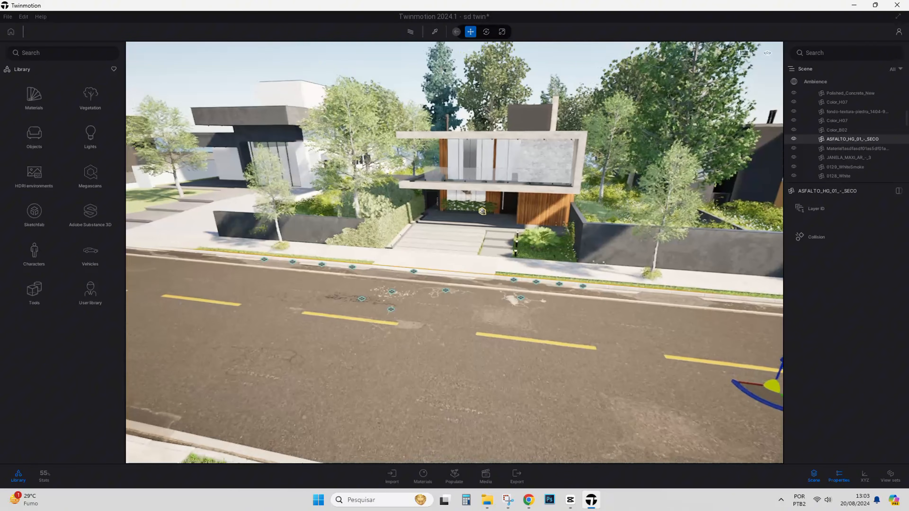
Draw a one-lane vehicle path along the street in front of the house.
right_drag(455, 252, 455, 248)
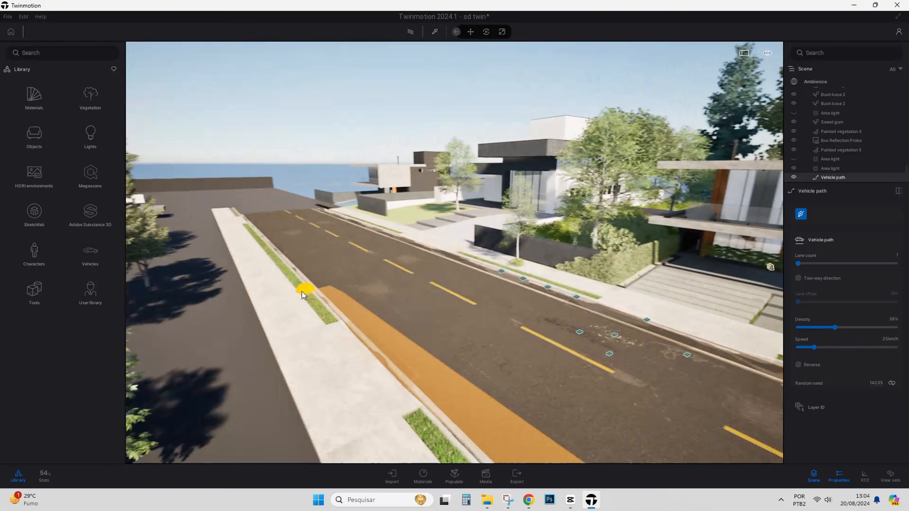
drag(302, 294, 305, 219)
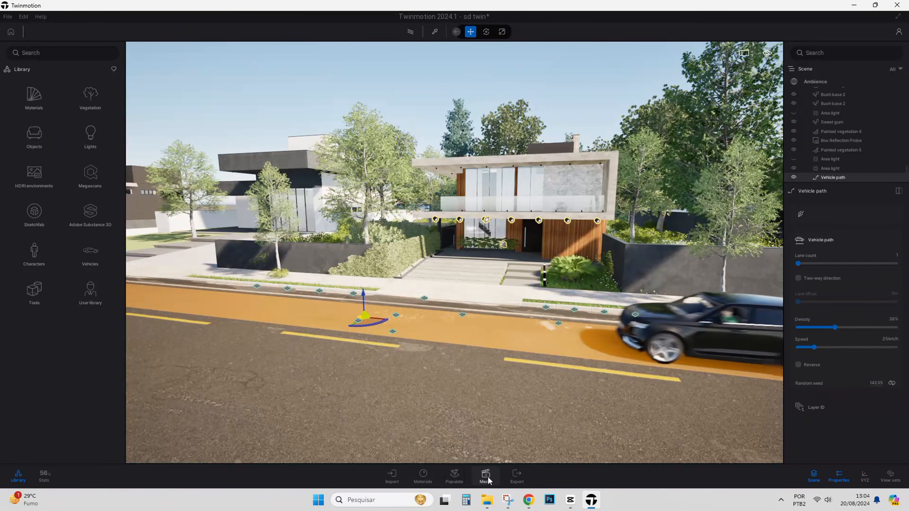
Open Video2 from the project's video media to work from its first keyframe view.
click(485, 476)
click(150, 362)
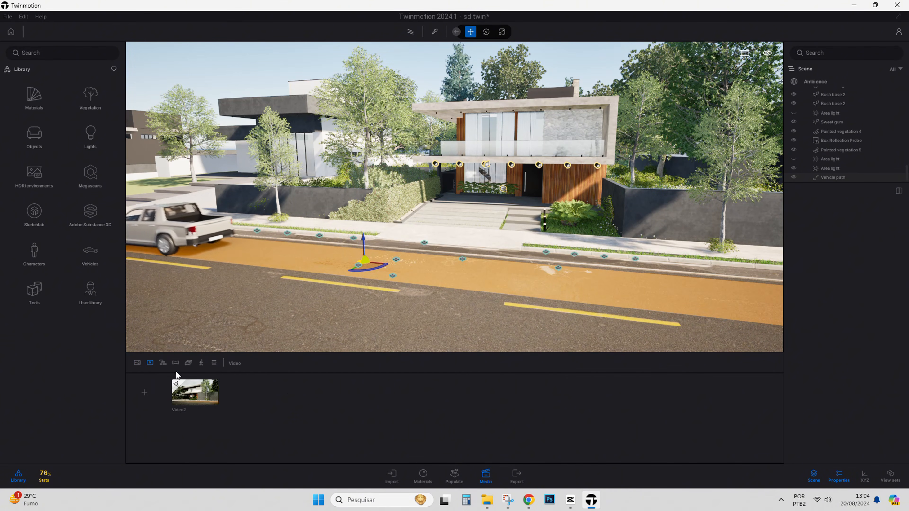
click(187, 398)
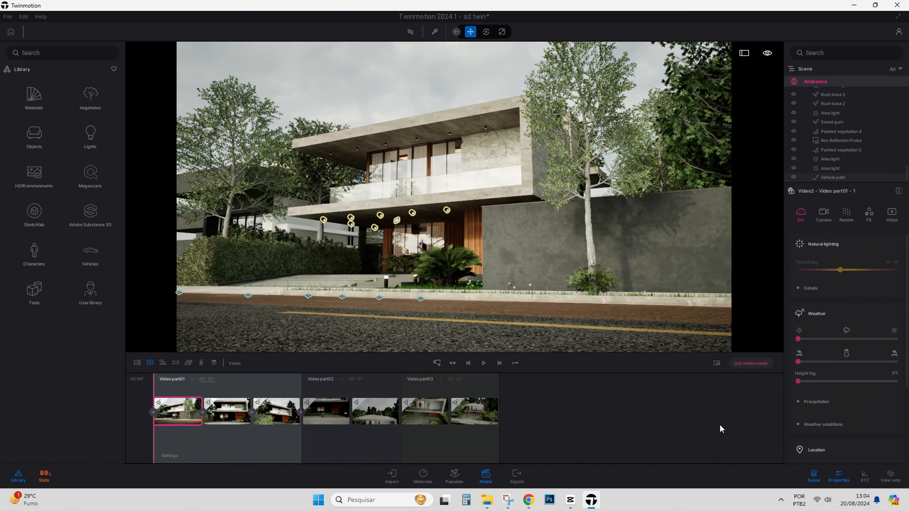
Select the street's vehicle path, slow its traffic, set the density to 16% and try a lane count of 4.
right_drag(454, 272, 288, 288)
click(289, 288)
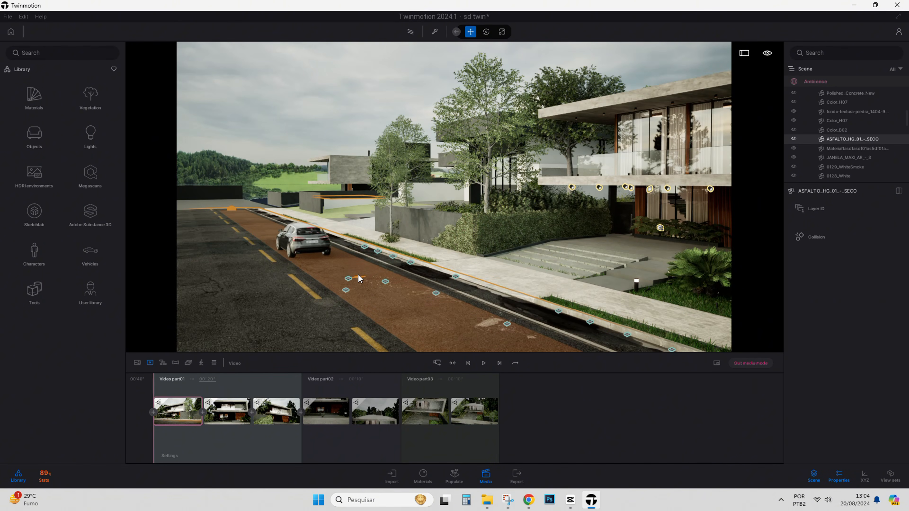
click(358, 280)
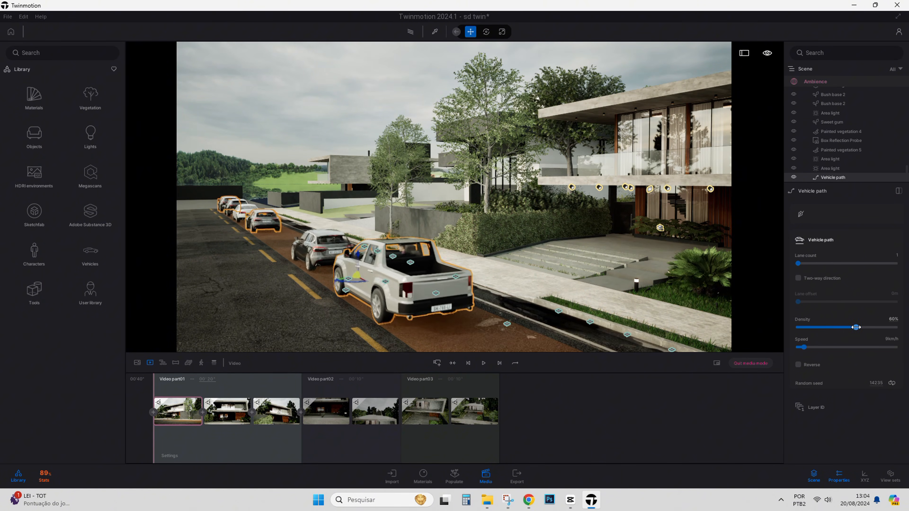
right_drag(659, 247, 721, 264)
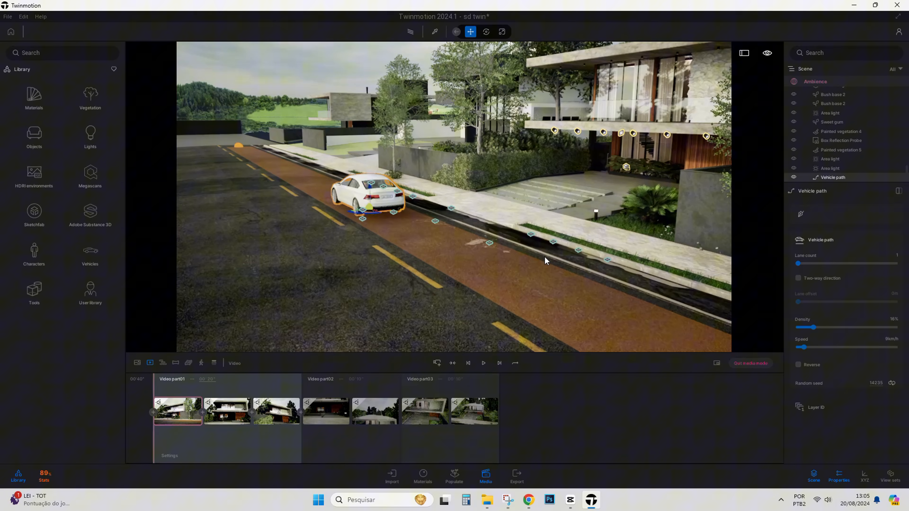
drag(798, 264, 869, 264)
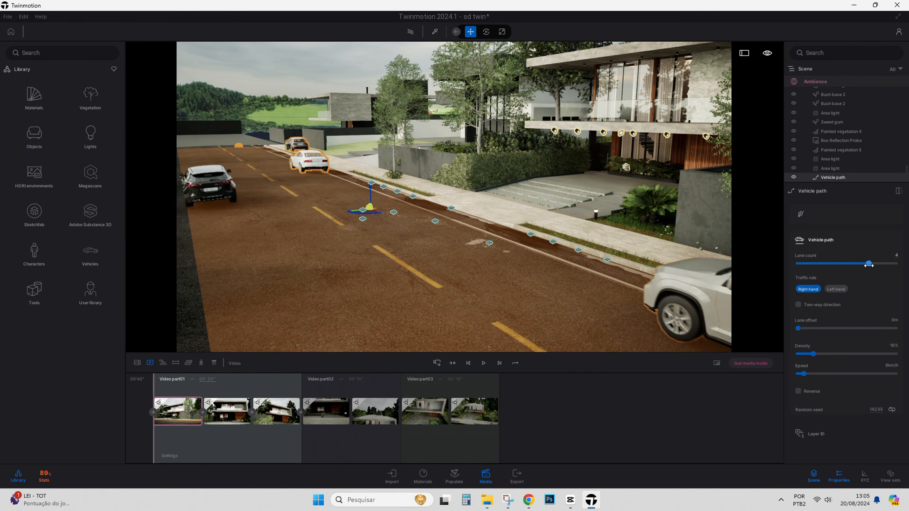
Return to the first keyframe of Video part01, show its video output format and choose Video2 for export.
click(184, 417)
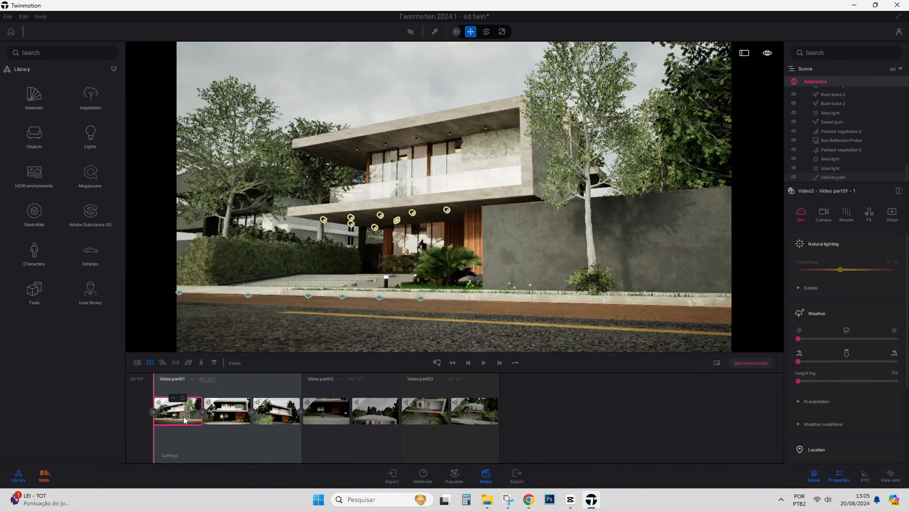
click(891, 219)
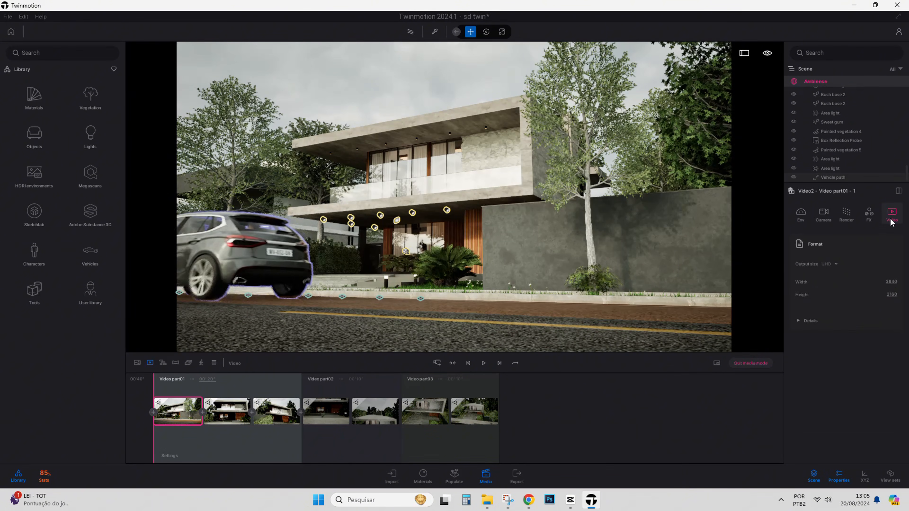
click(890, 256)
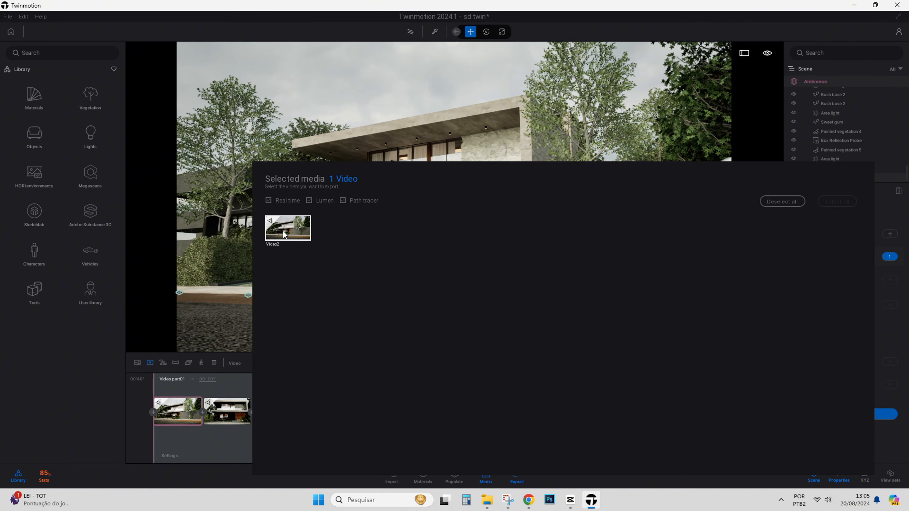
Include one image in the export as PNG, and preview the Video2 snapshot followed by Image1.
click(883, 210)
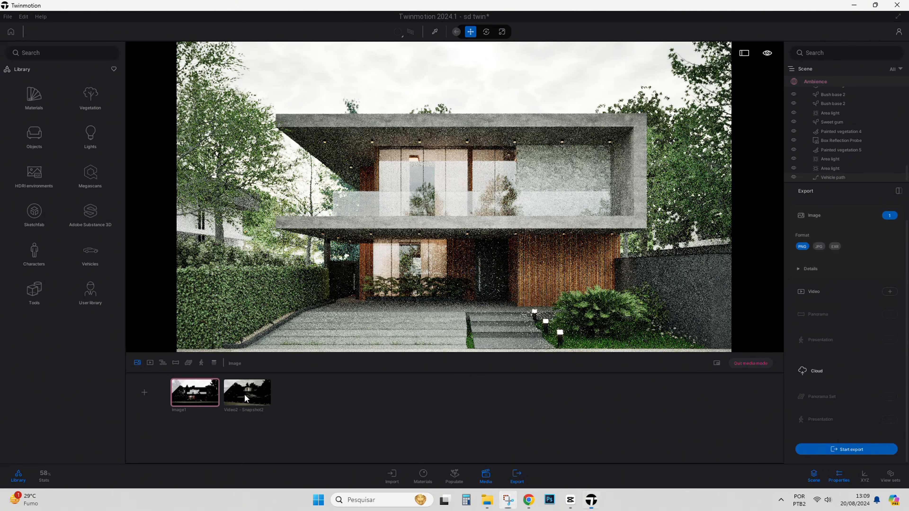
click(246, 399)
click(194, 397)
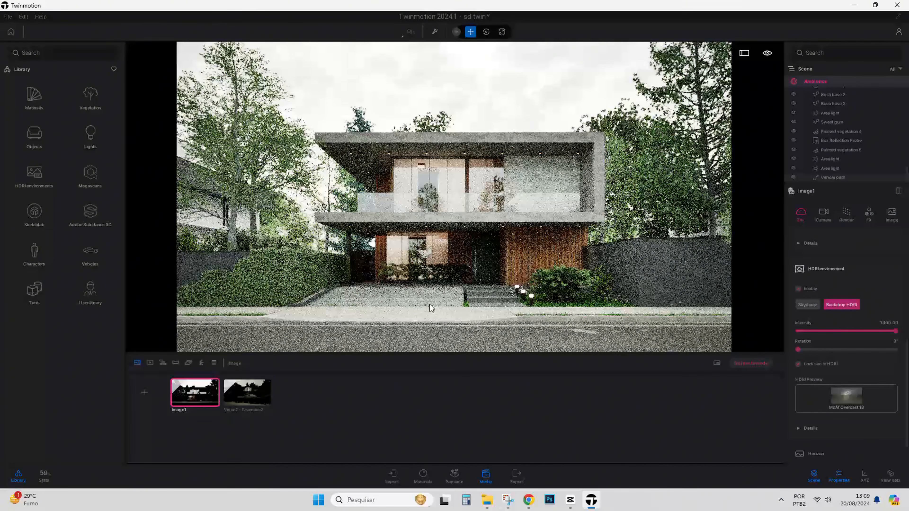